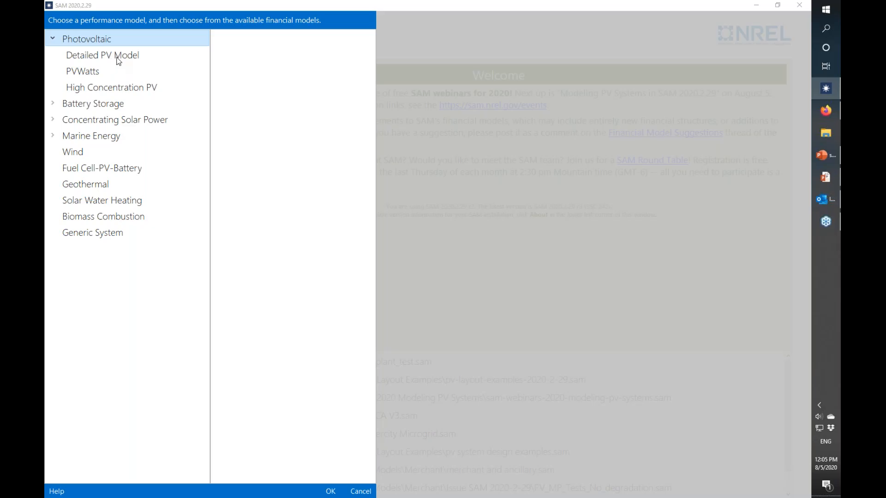
- Create a new case with the Detailed PV Model and the Distributed Residential Owner financial model
left_click(119, 61)
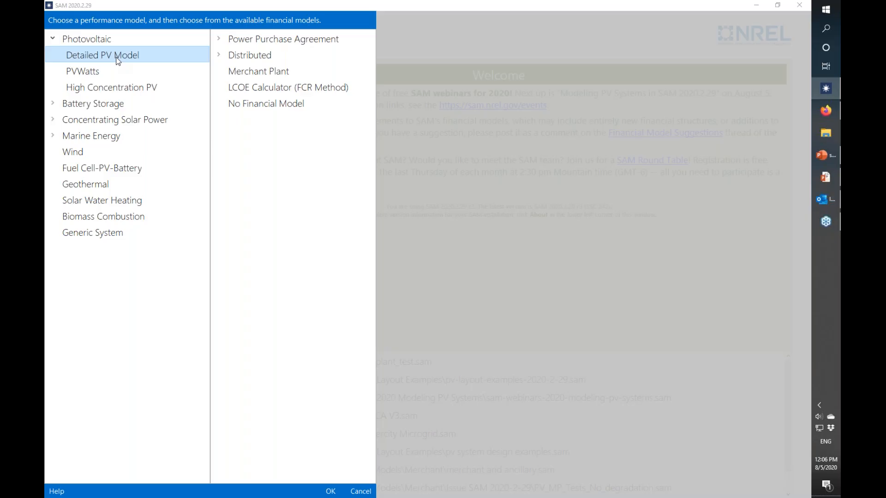
left_click(255, 56)
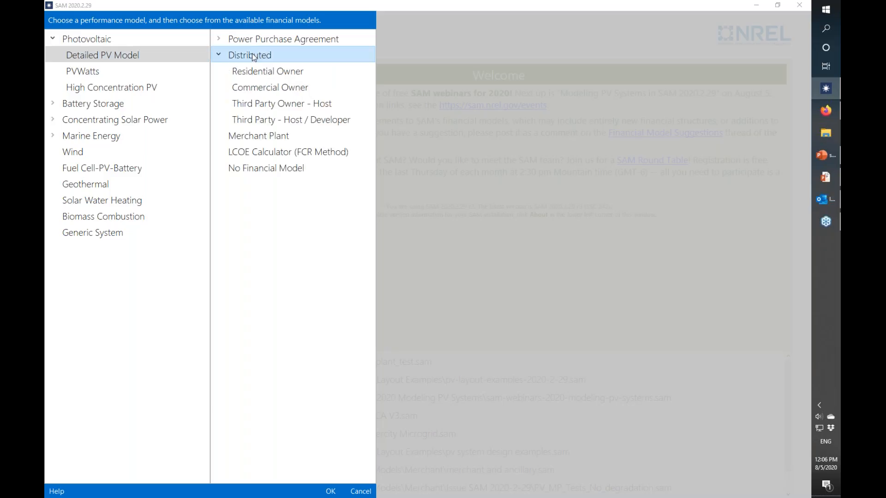
left_click(265, 75)
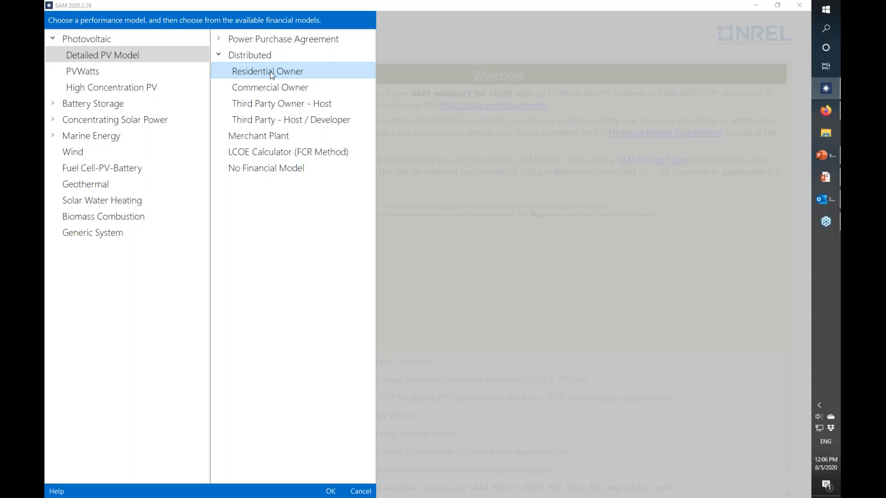
left_click(331, 492)
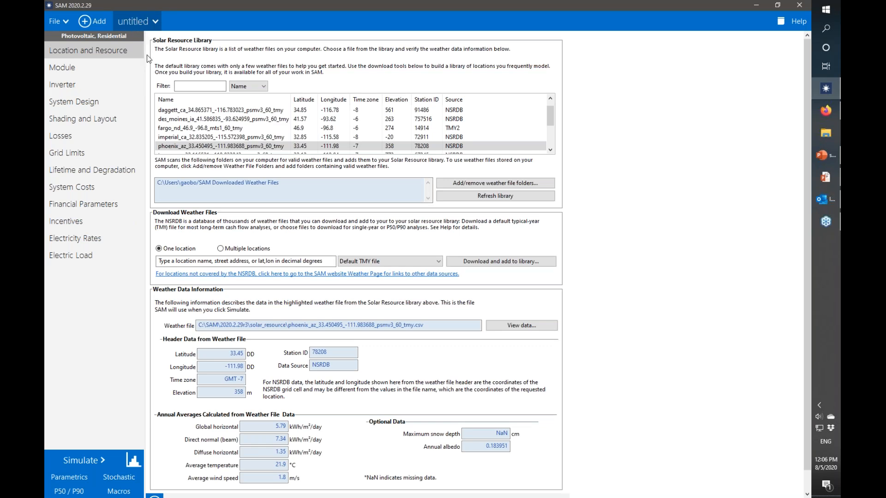
- Rename the untitled case as residential
left_click(155, 22)
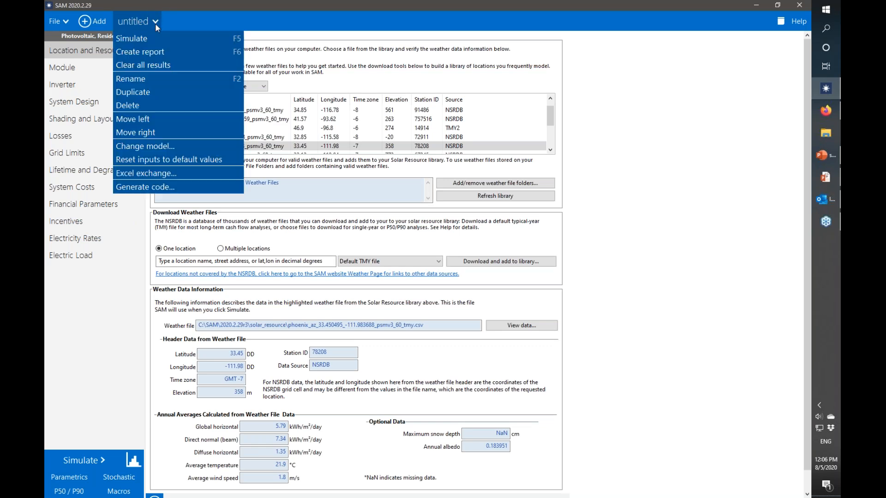
left_click(160, 83)
type("residential")
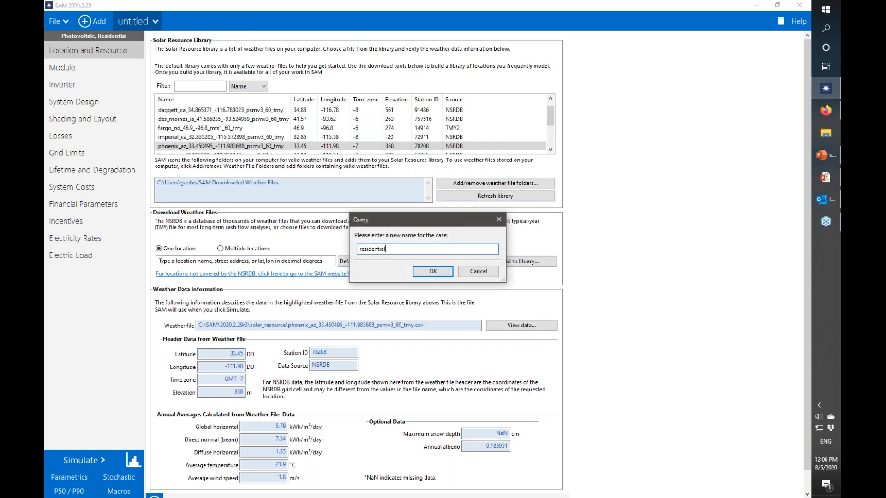
left_click(431, 271)
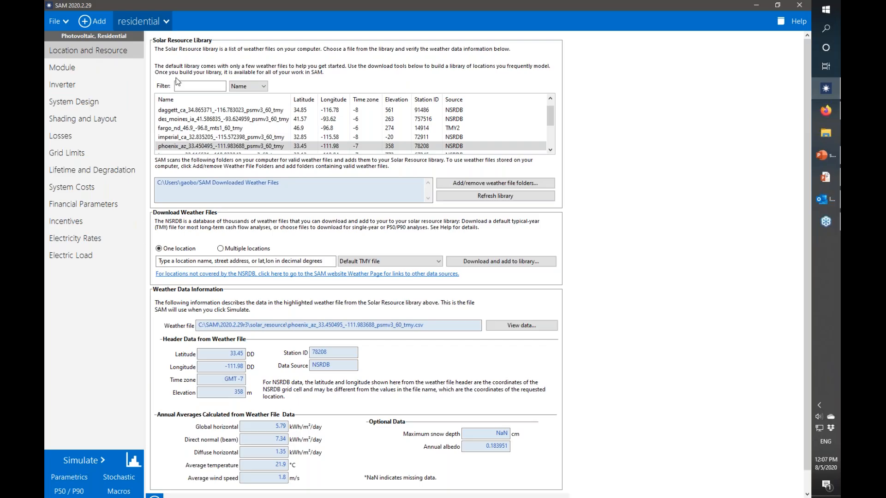
- Review the default module, inverter, system design and shading inputs, run the simulation, and return to the location and resource inputs
left_click(116, 77)
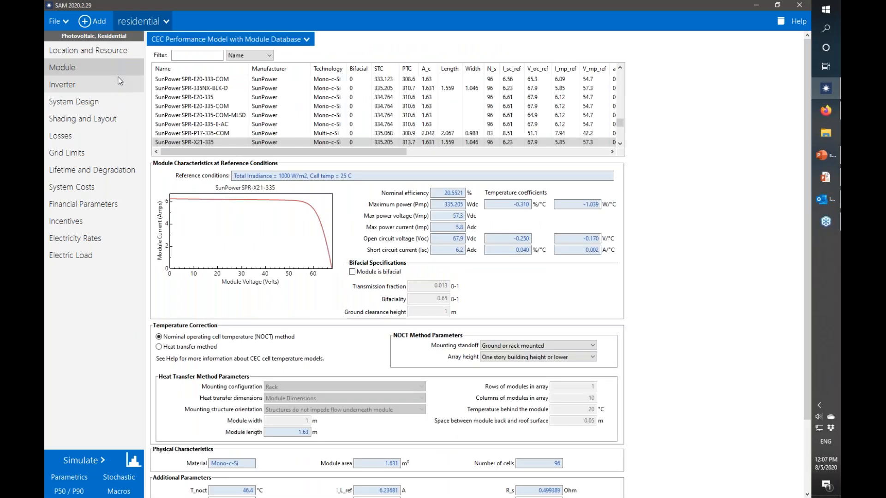
left_click(95, 85)
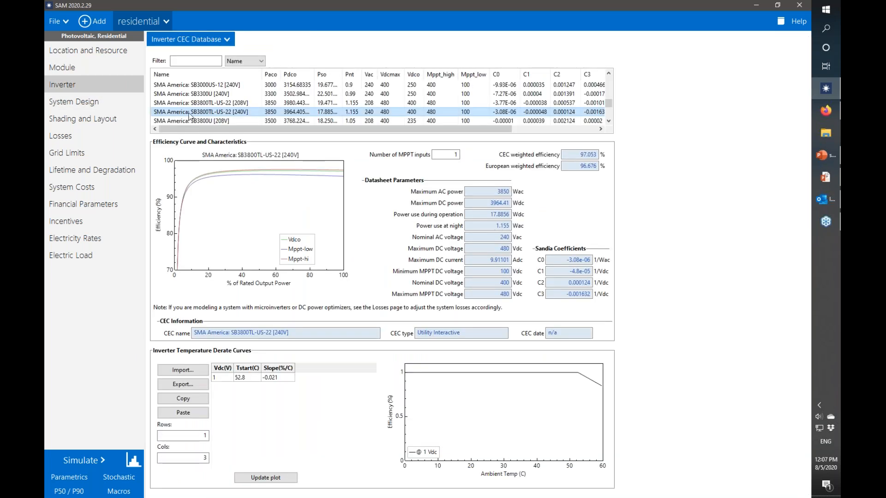
left_click(119, 106)
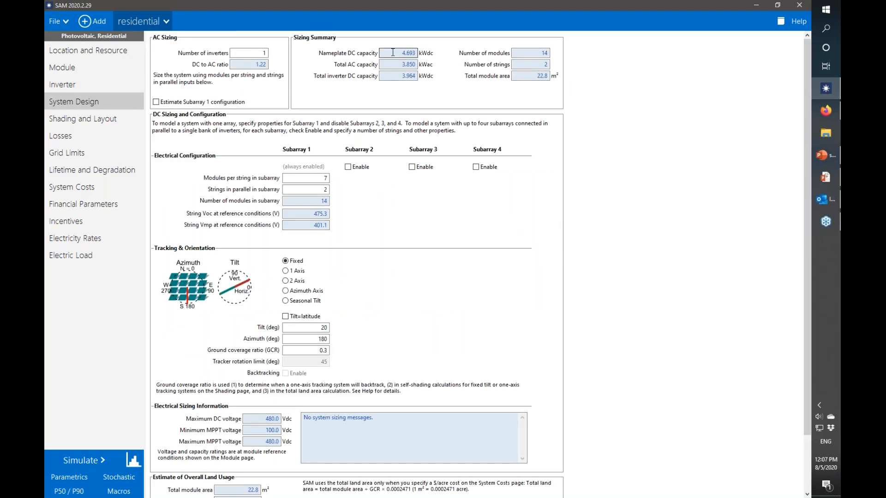
left_click(106, 118)
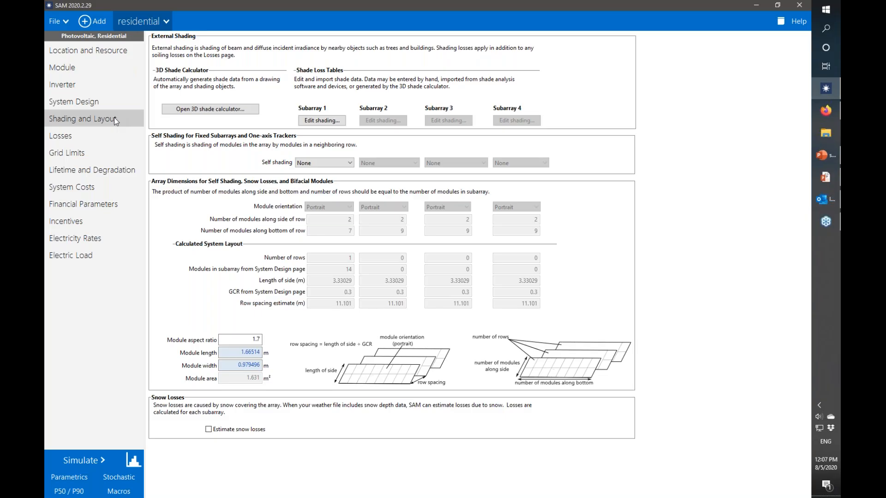
left_click(78, 460)
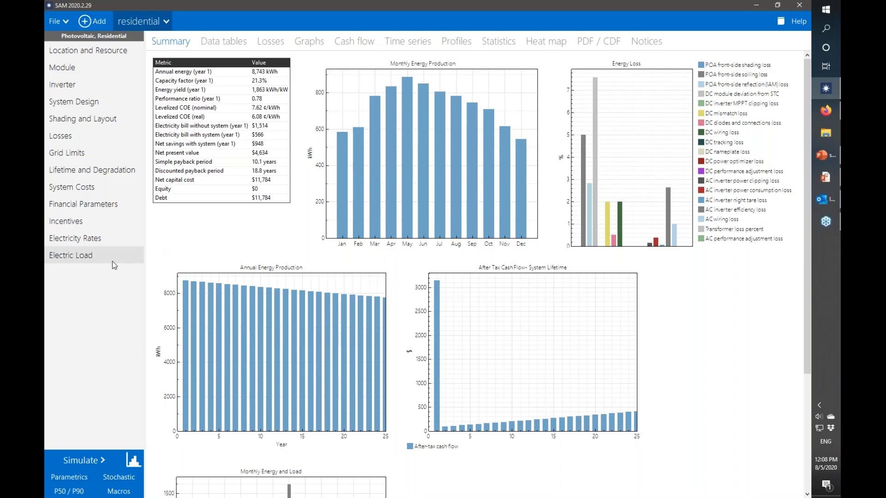
left_click(102, 49)
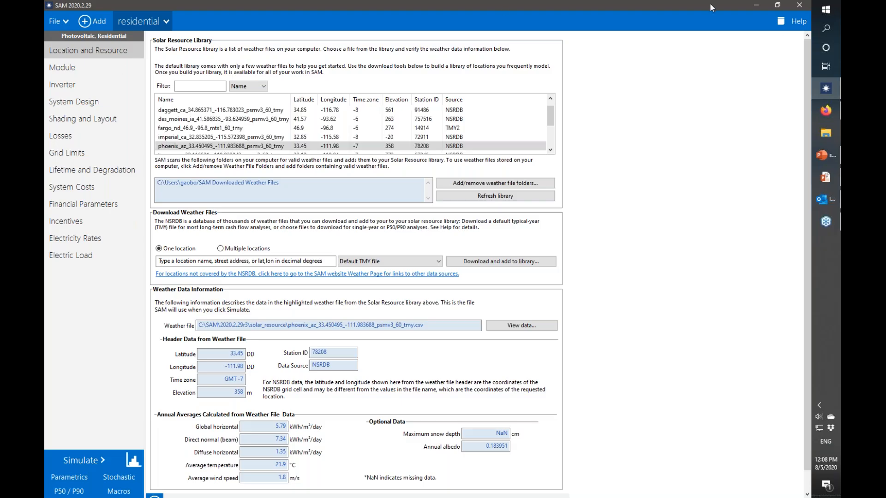
key("alt+Tab")
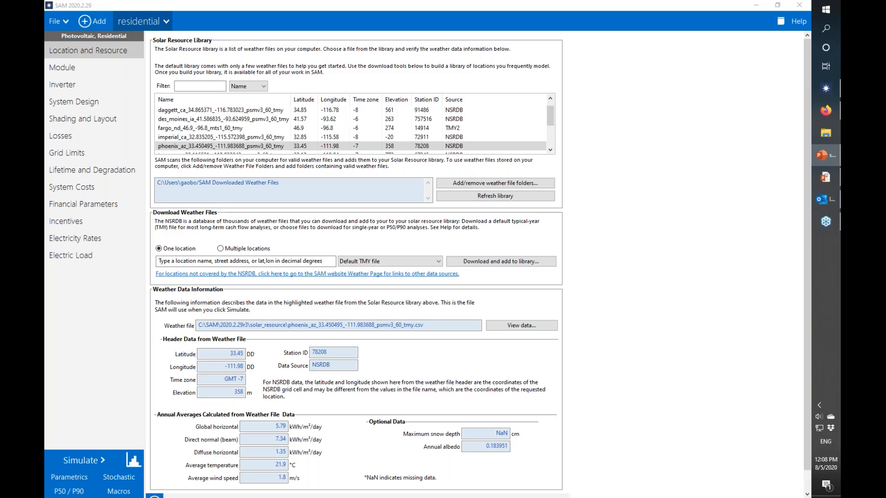
key("shift+F5")
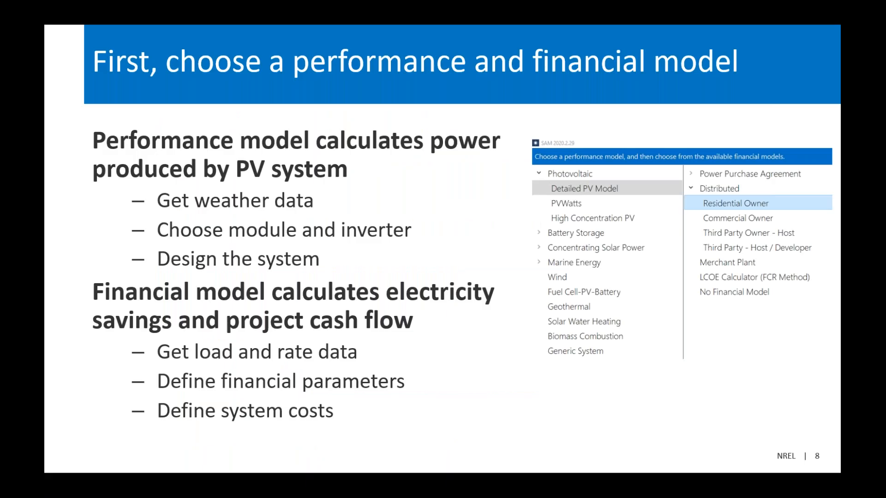
key("Right")
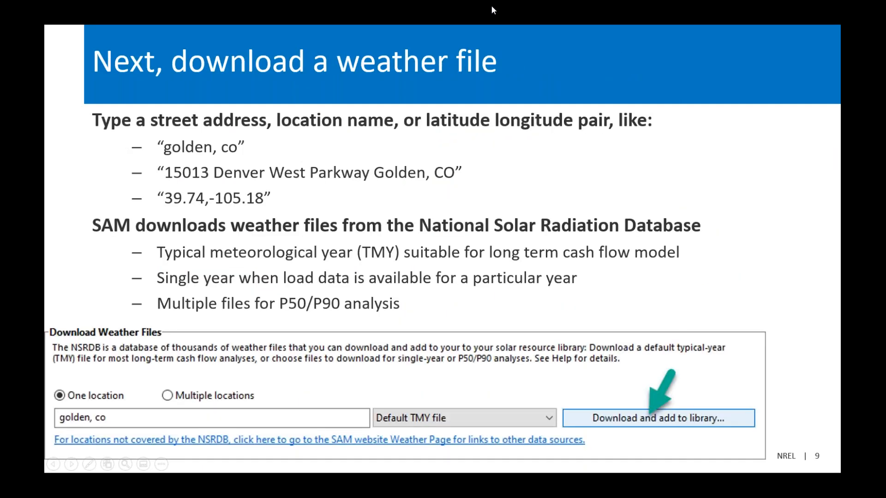
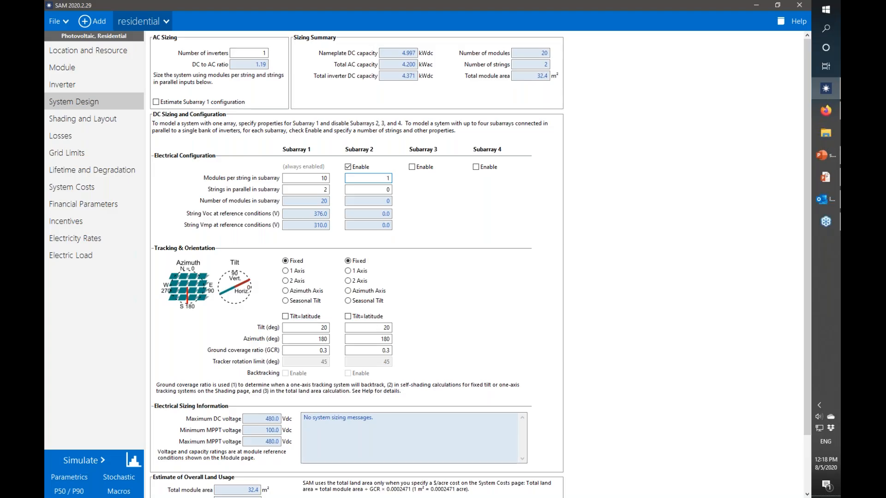
- Set strings in parallel to 1 for Subarrays 1 and 2, with 10 modules per string in Subarray 2
double_click(323, 190)
type("1")
double_click(368, 189)
type("1")
left_click(377, 178)
- Check Subarray 1's string Vmp and Voc at reference conditions, and examine the PV Subarray Voltage Mismatch options
left_click_drag(308, 214, 344, 229)
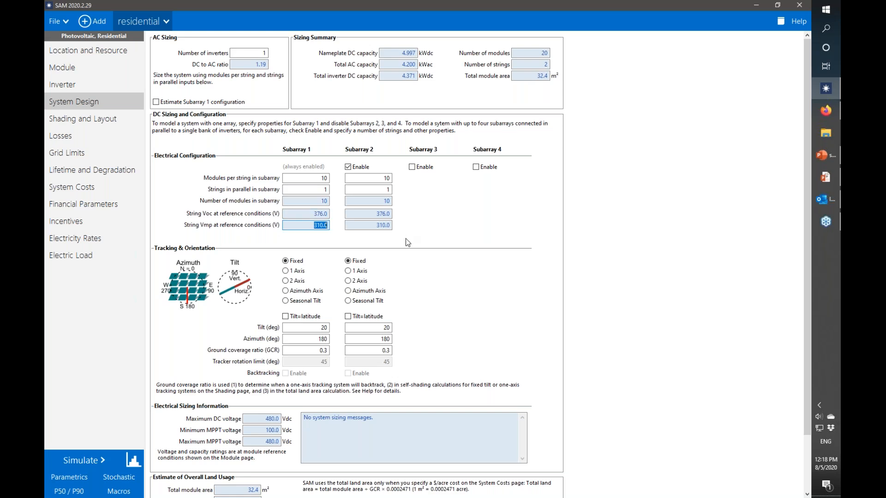
left_click_drag(309, 214, 332, 220)
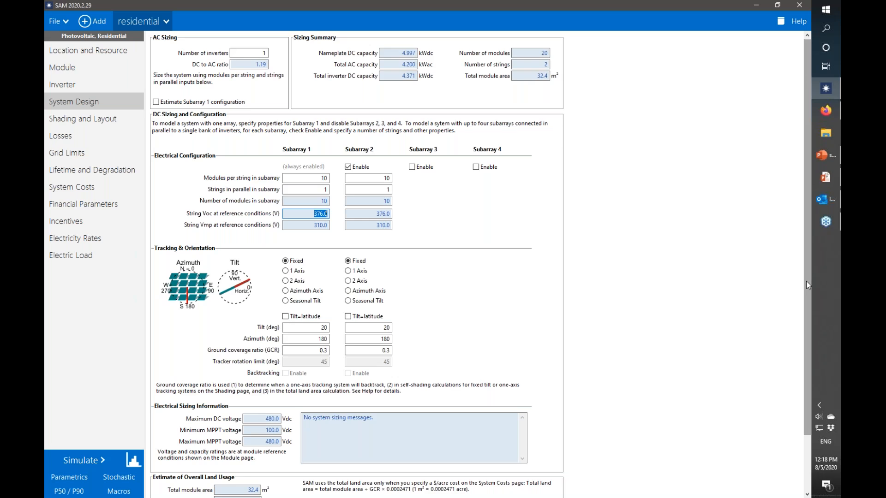
scroll(808, 281, "down", 3)
left_click(154, 464)
scroll(217, 462, "down", 4)
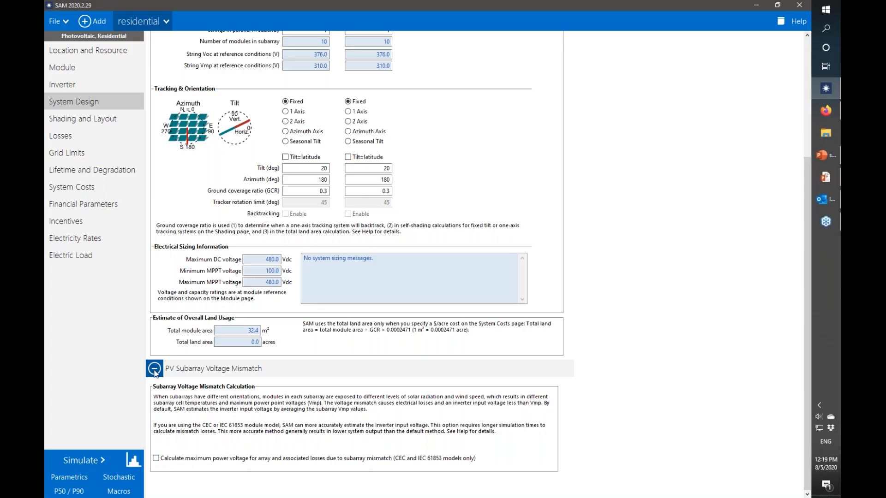
scroll(155, 373, "up", 5)
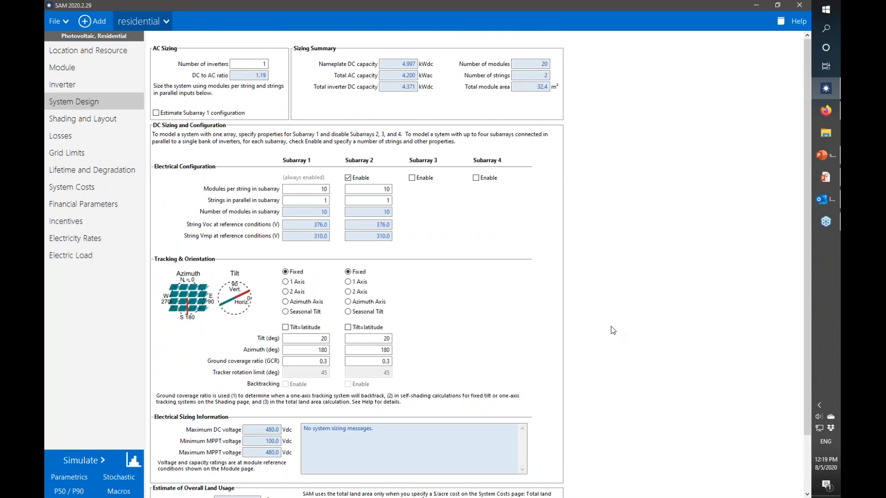
- Set the inverter's number of MPPT inputs to 2, and assign Subarray 1 to input 1 and Subarray 2 to input 2
left_click(89, 88)
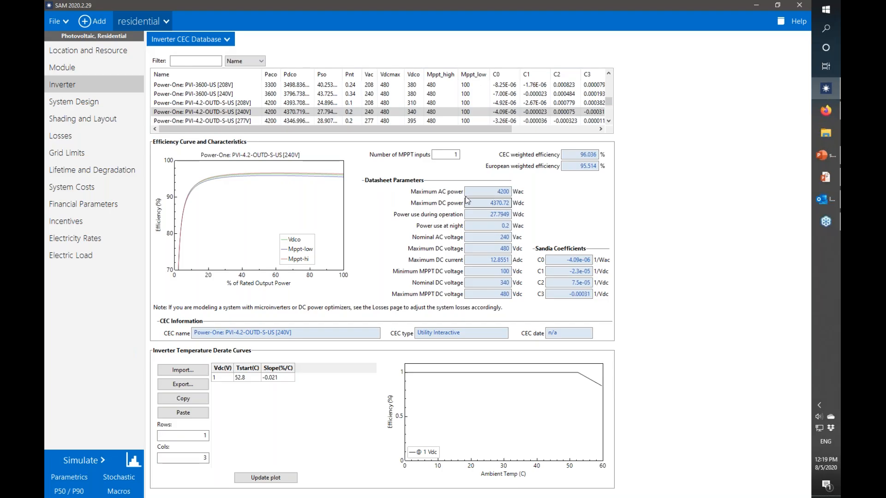
left_click(248, 130)
double_click(449, 155)
type("2")
left_click(329, 112)
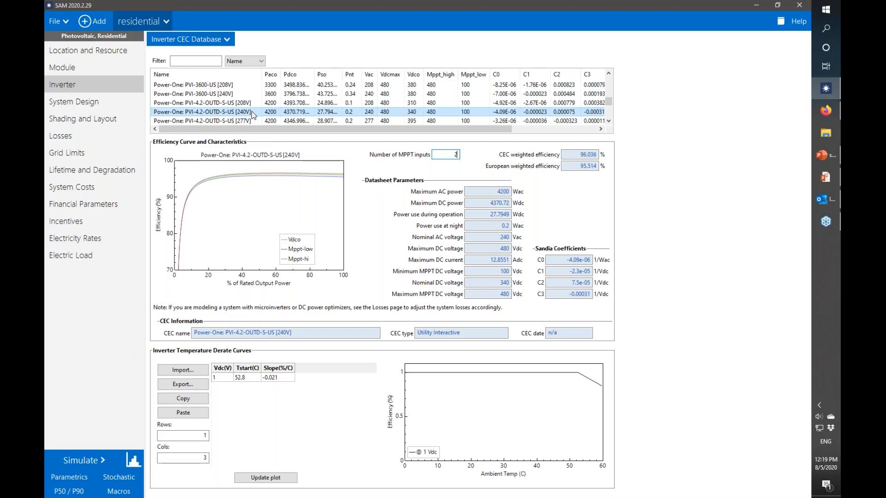
double_click(455, 155)
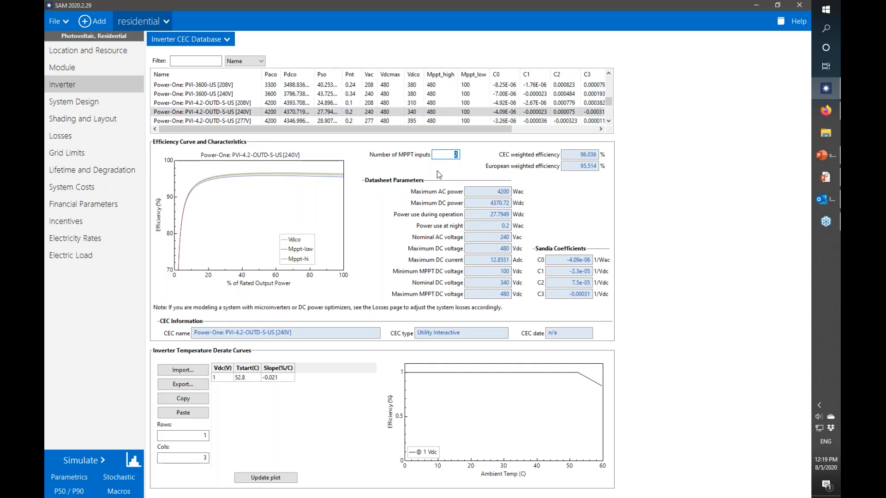
left_click(79, 104)
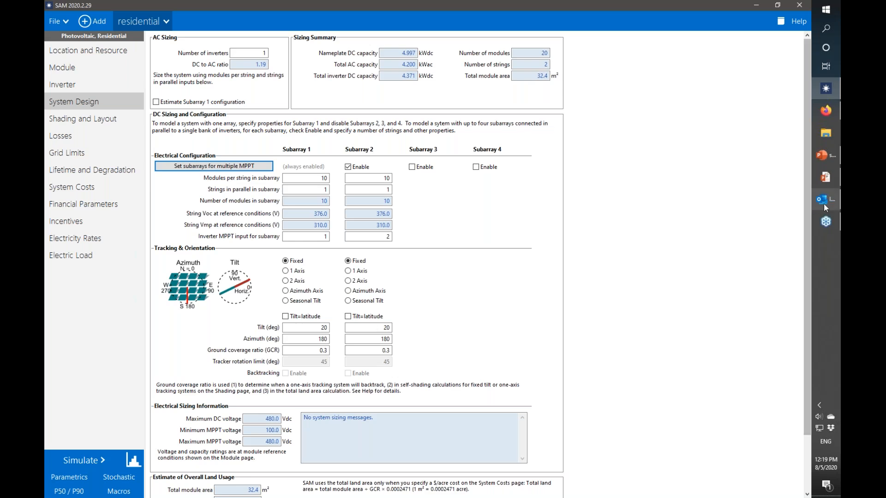
left_click(826, 155)
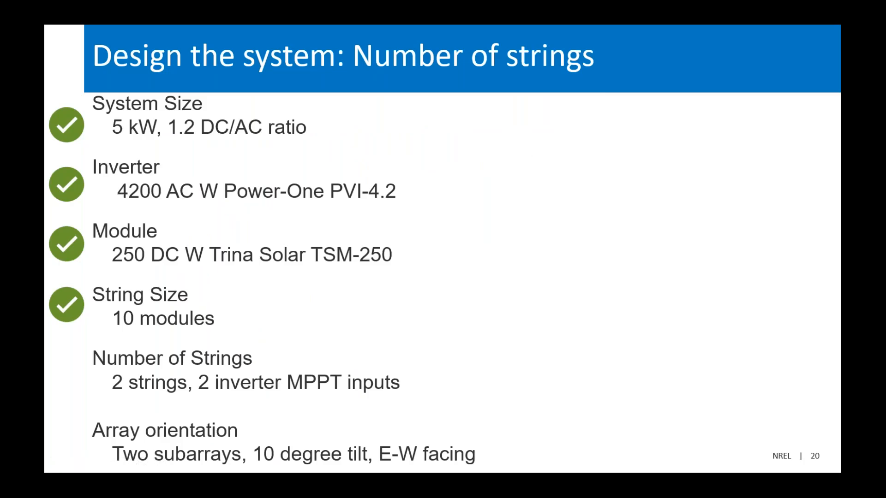
key("Right")
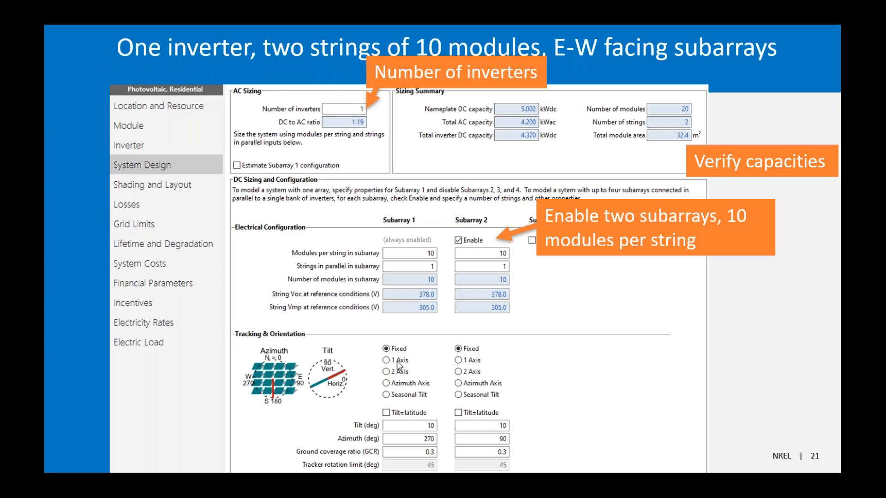
key("Right")
key("Right")
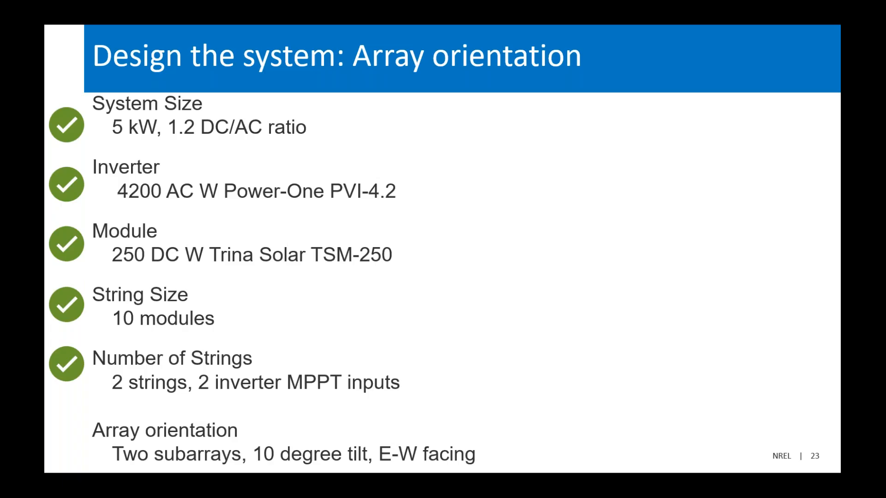
key("Right")
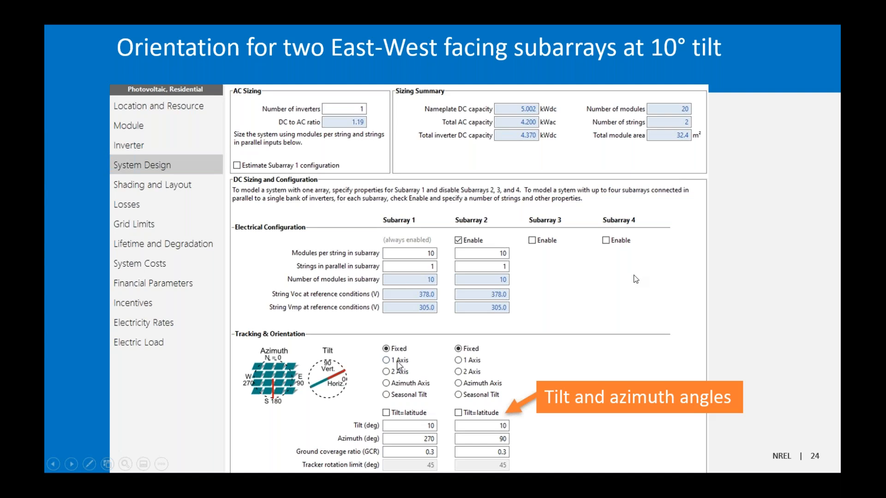
- Switch back to SAM and set the azimuth to 270 degrees for Subarray 1 and 90 degrees for Subarray 2
key("alt+Tab")
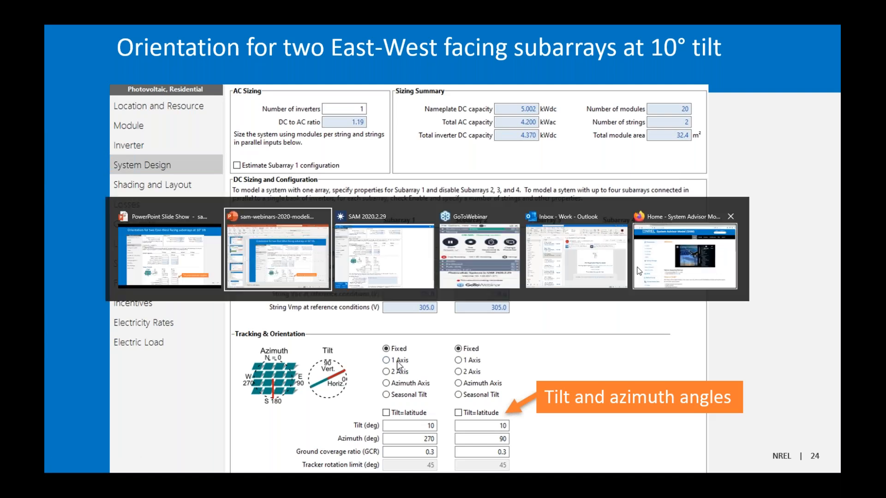
key("alt+Tab")
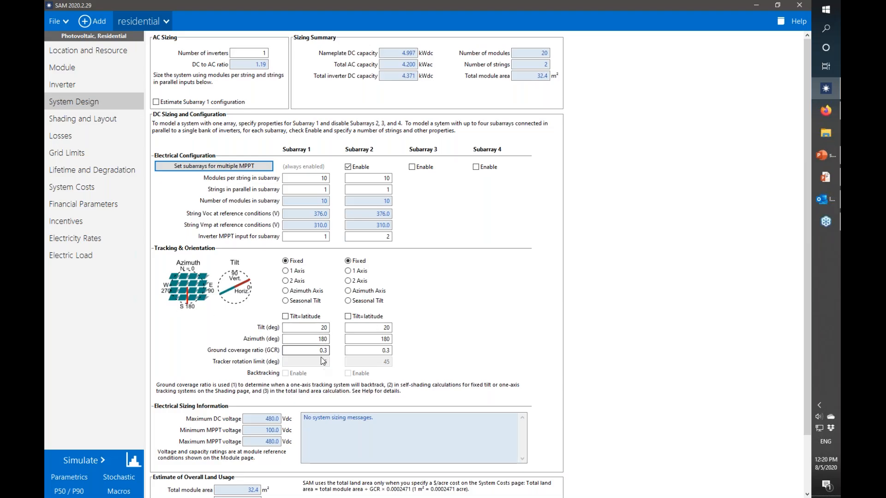
left_click_drag(317, 339, 384, 344)
type("2")
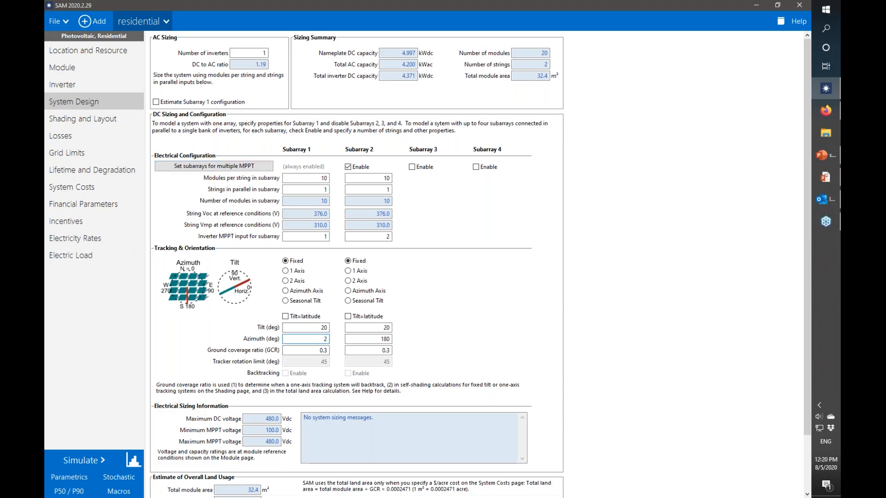
type("70")
left_click_drag(371, 339, 479, 348)
type("90")
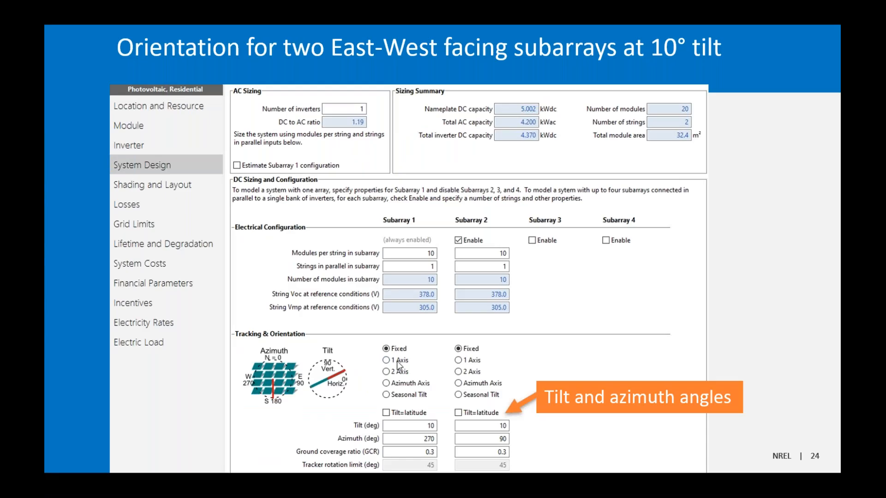
key("Right")
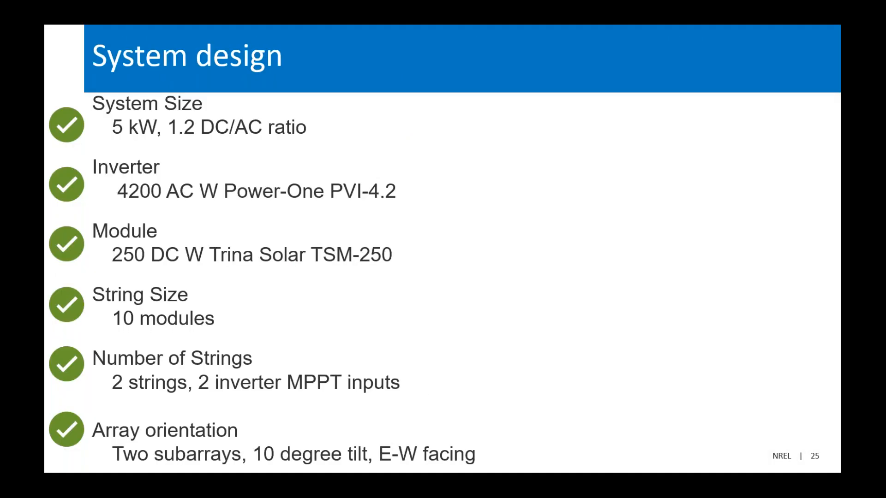
key("Right")
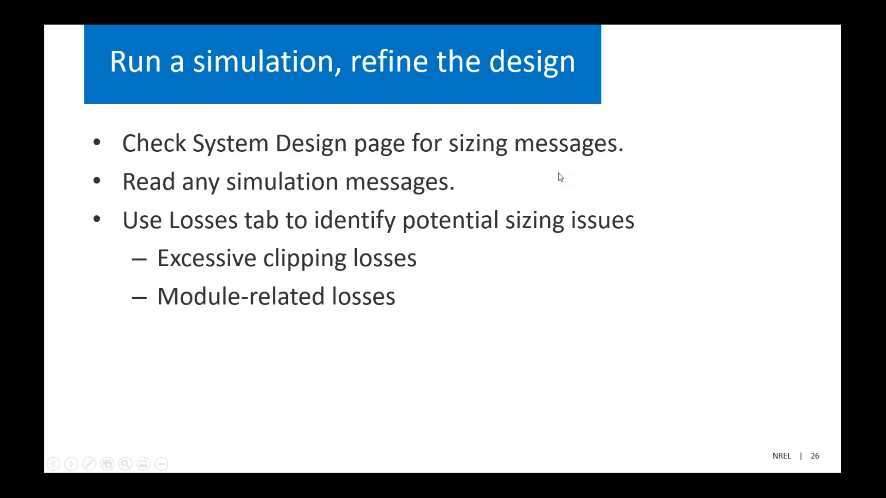
- Switch back to SAM and run the simulation for the residential PV system
key("alt+Tab")
left_click(422, 289)
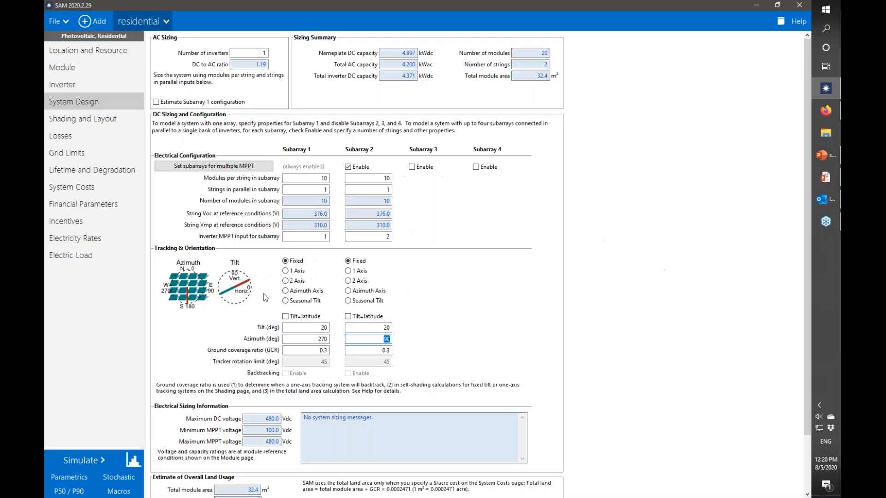
left_click(78, 461)
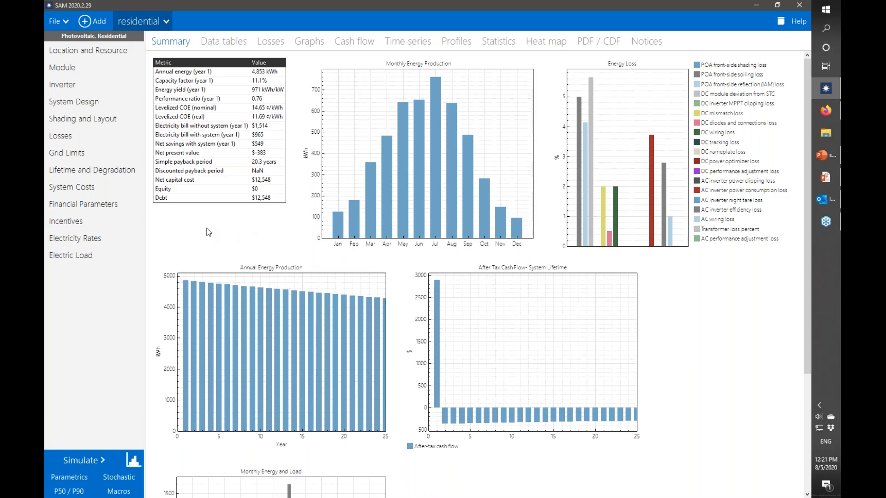
- Read the help topics on Annual Energy, Capacity Factor, Energy Yield and Performance Ratio, and return to the results summary
key("F1")
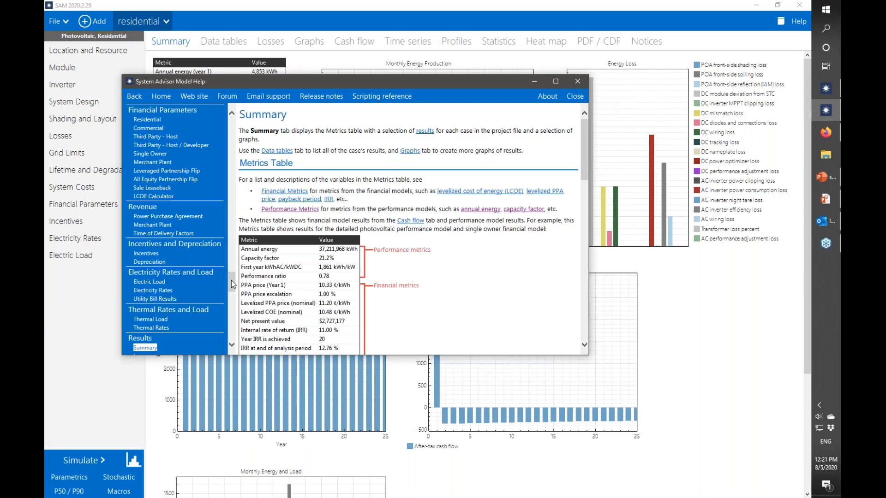
scroll(232, 281, "down", 10)
scroll(229, 281, "up", 8)
scroll(226, 287, "down", 5)
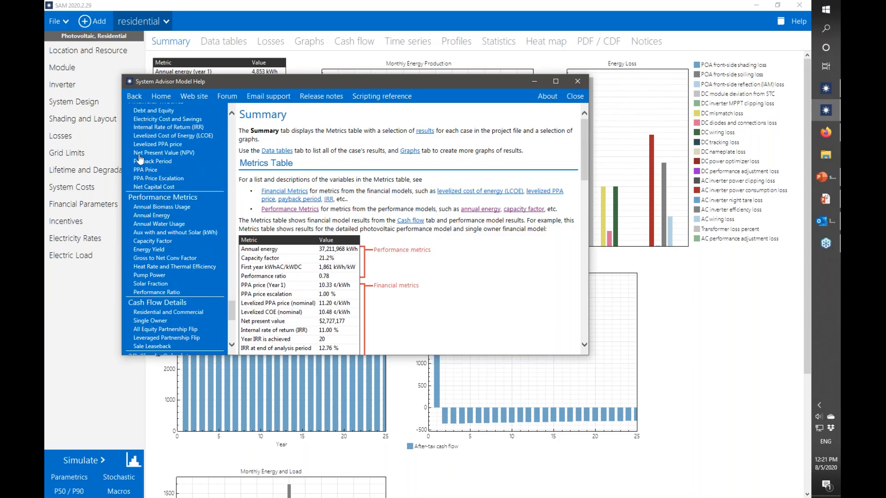
left_click(150, 216)
left_click(152, 241)
left_click(154, 250)
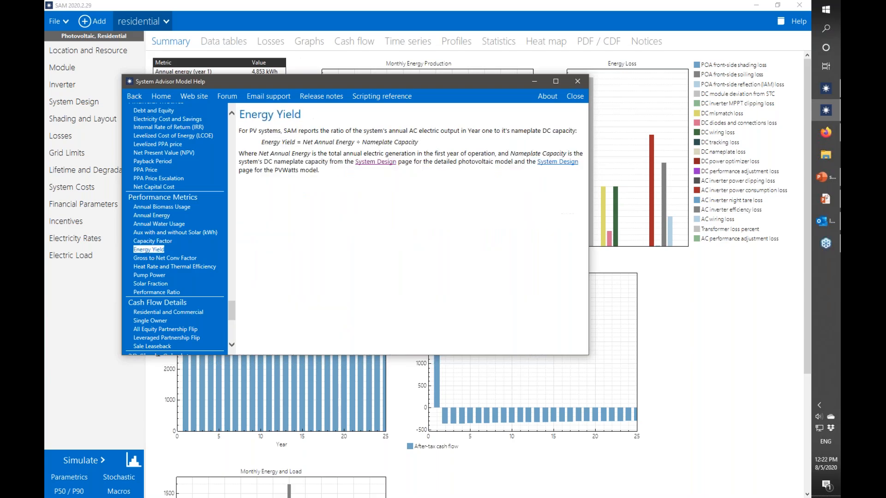
left_click(169, 293)
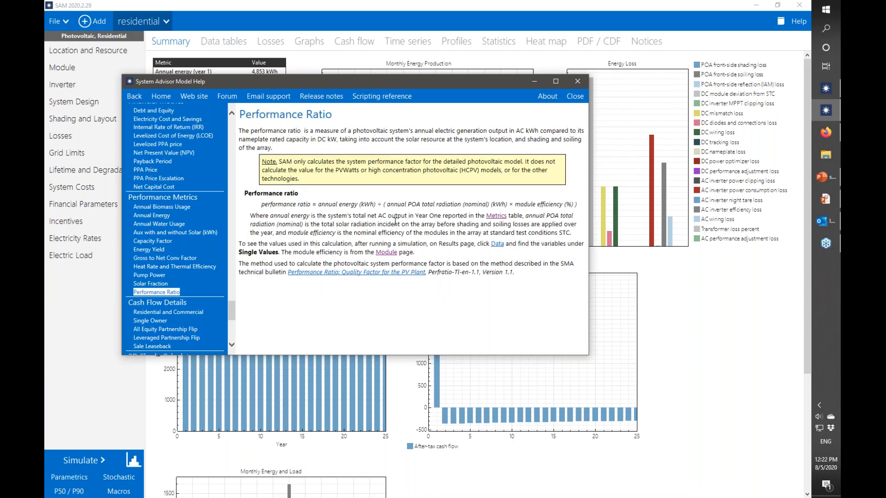
left_click(660, 282)
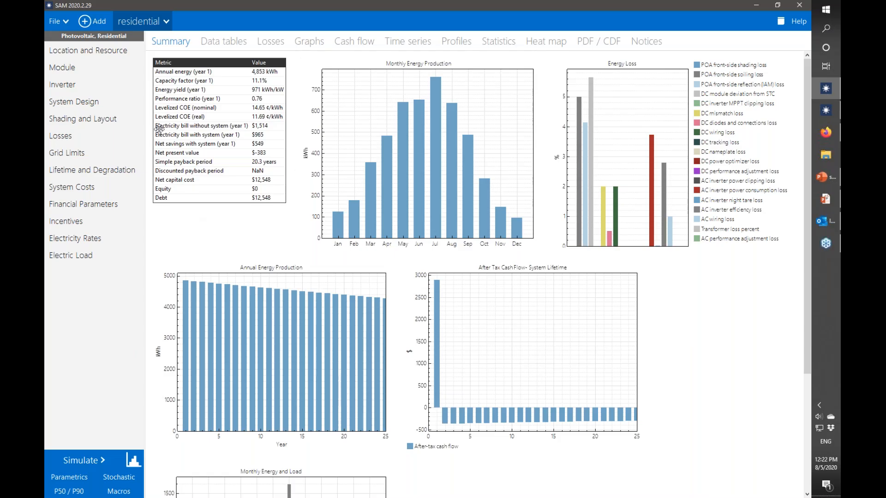
- Examine the loss diagram from nominal POA to annual energy, including module, inverter clipping and AC losses
left_click(272, 42)
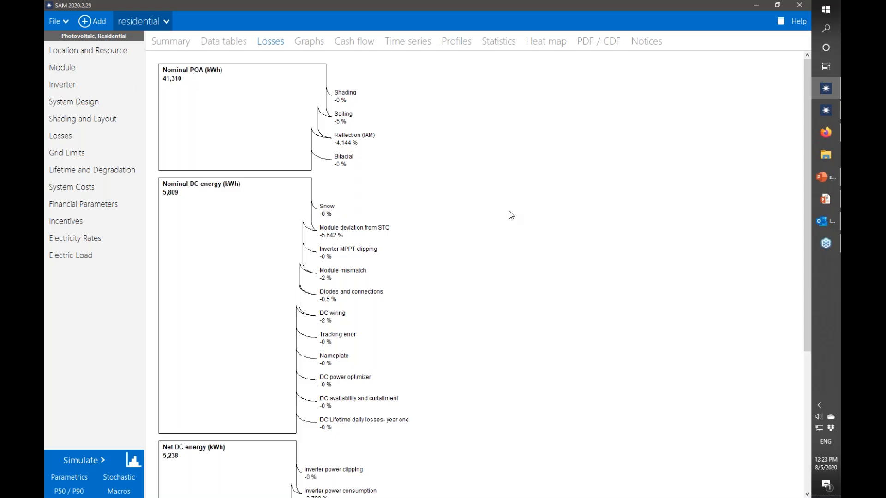
left_click_drag(806, 262, 812, 396)
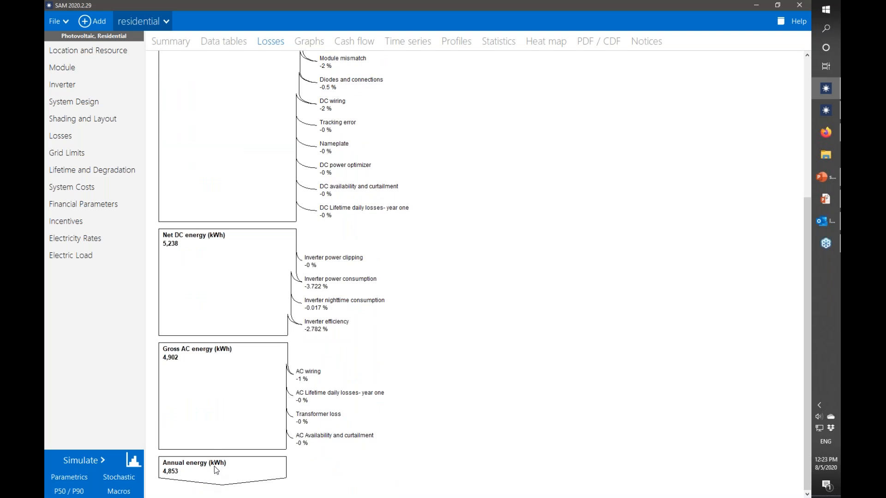
left_click_drag(807, 469, 766, 319)
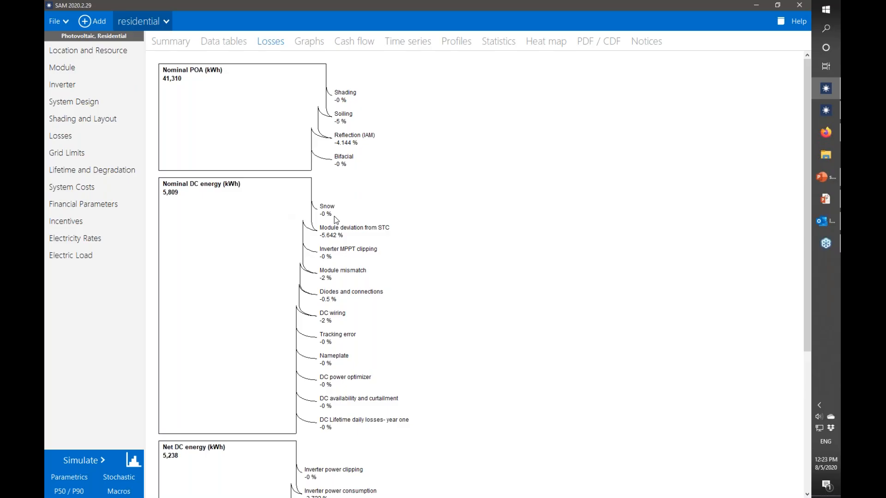
scroll(334, 216, "down", 2)
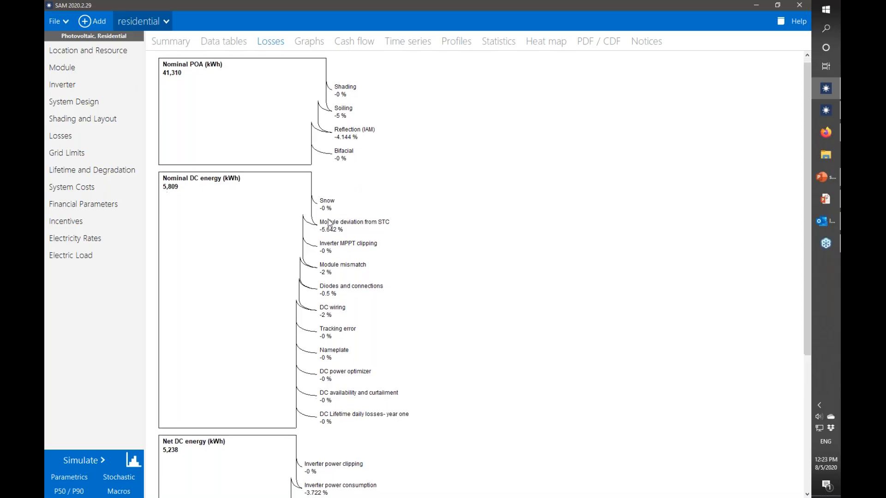
scroll(283, 352, "down", 2)
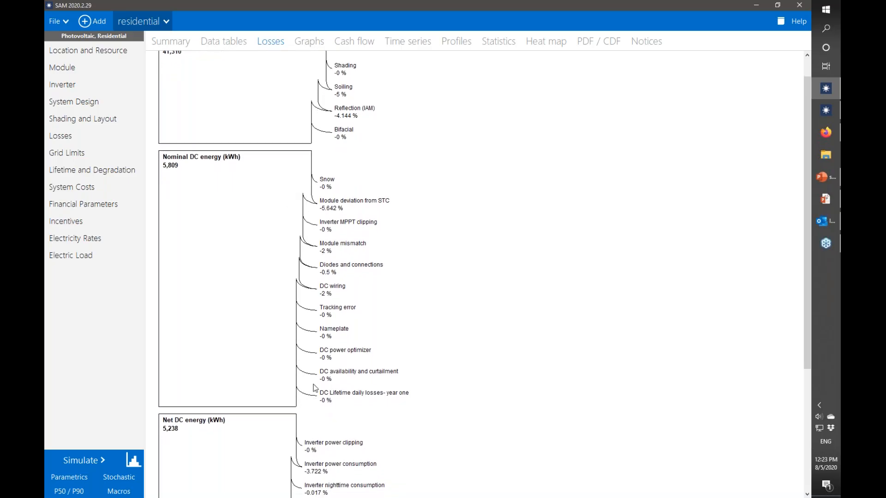
left_click_drag(807, 275, 791, 242)
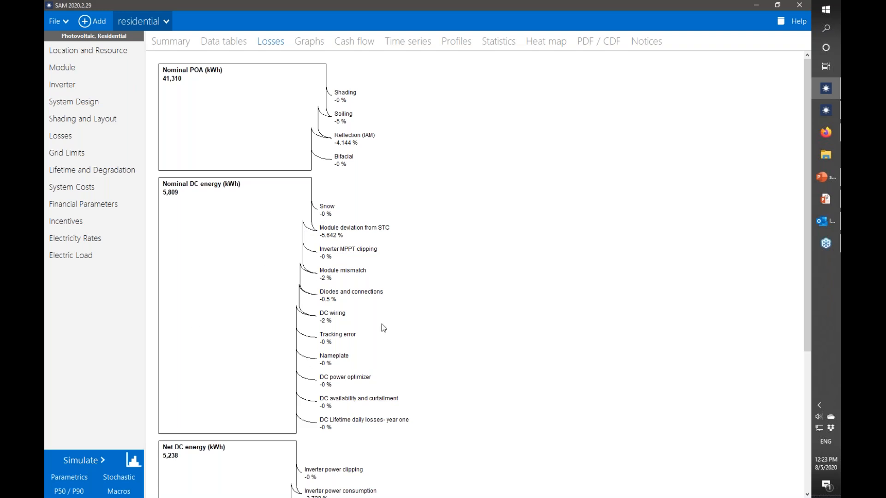
scroll(417, 332, "down", 1)
scroll(418, 329, "up", 1)
- Plot System power generated (kW) as a time series for March 6 to 13
left_click(414, 43)
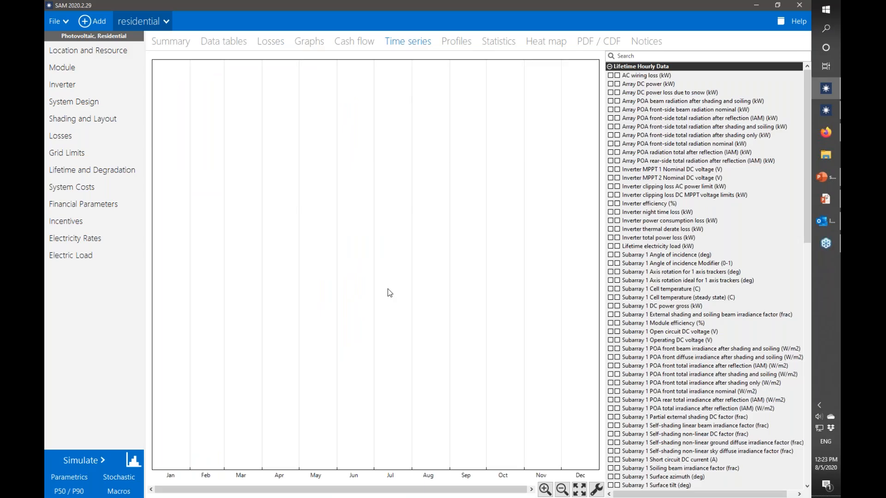
left_click(653, 56)
type("gen")
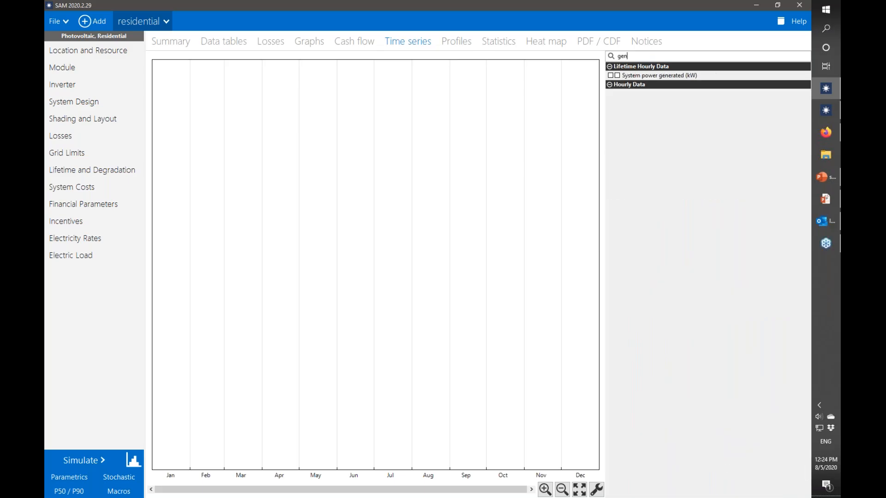
left_click(614, 75)
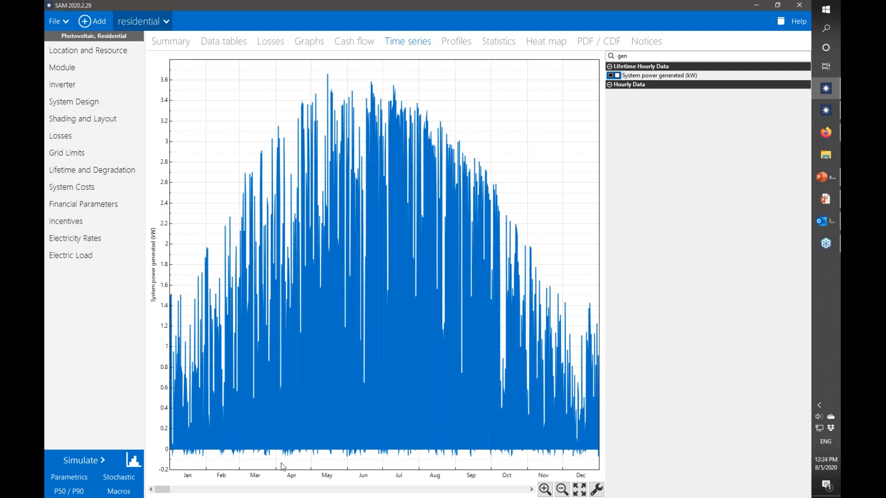
left_click_drag(245, 431, 254, 430)
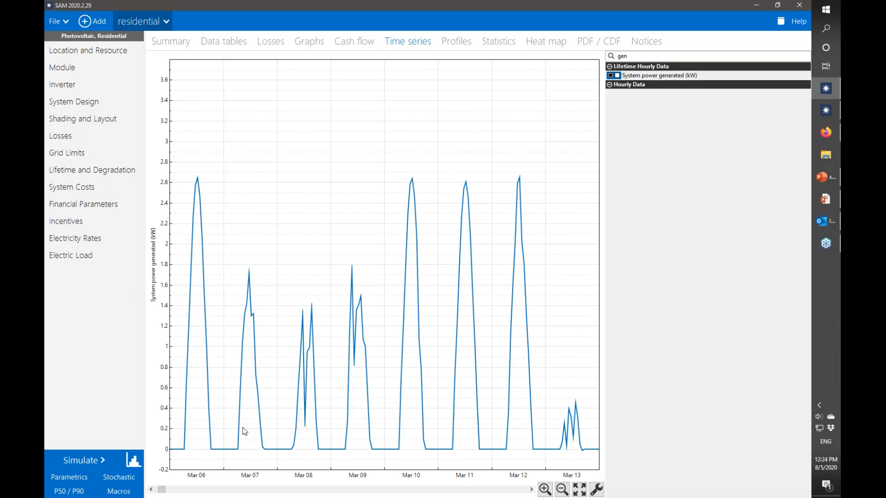
- Add the Operating DC voltage of Subarrays 1 and 2 to a second time series graph, and clear the variable search
double_click(622, 57)
type("voltag")
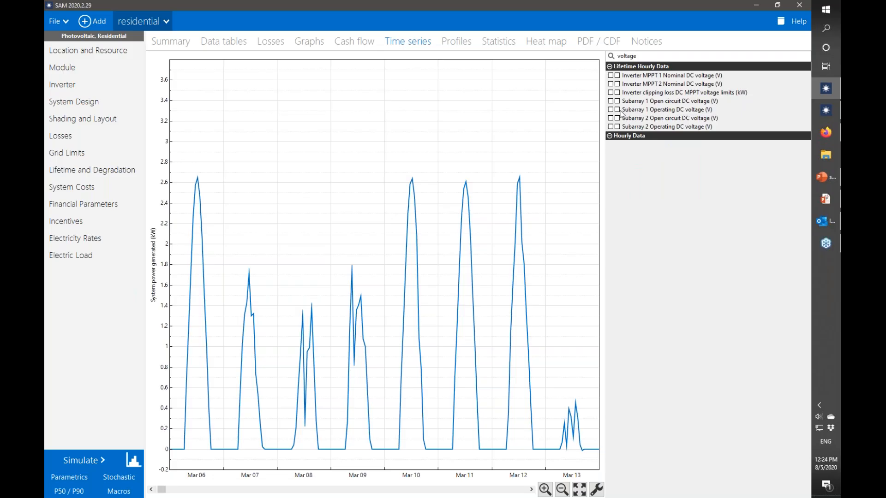
left_click(618, 110)
left_click(617, 127)
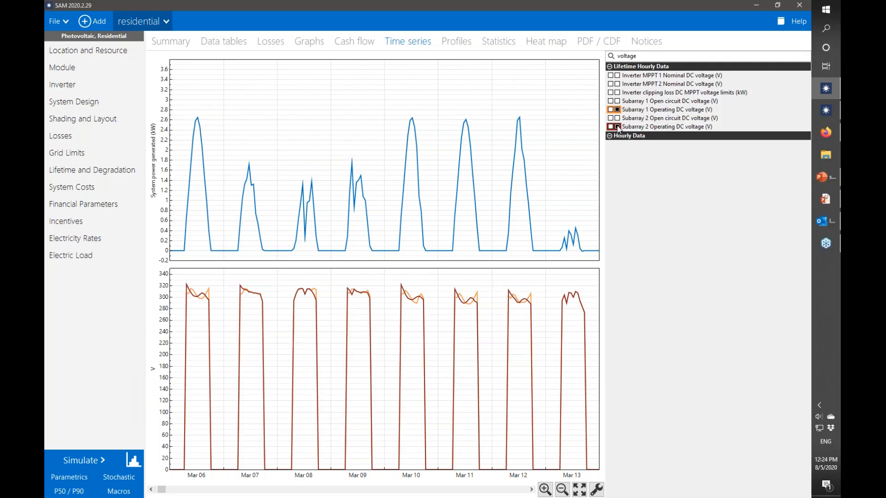
left_click_drag(646, 56, 608, 63)
key("BackSpace")
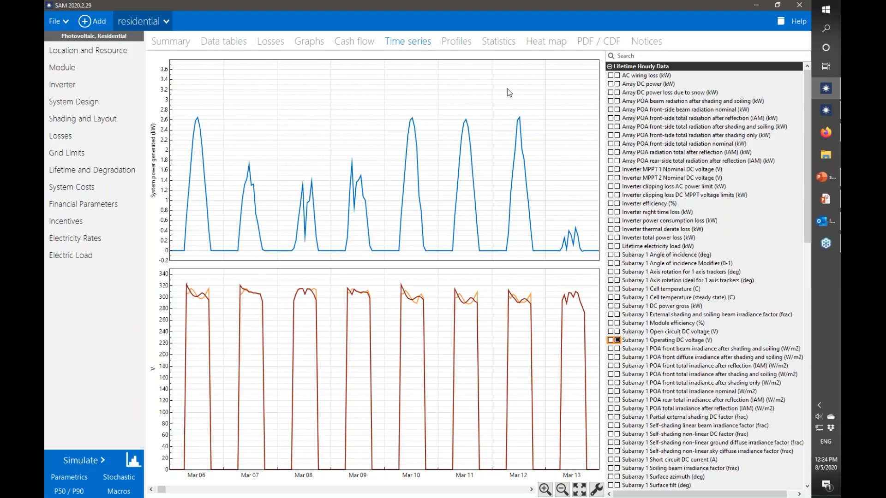
- Plot the monthly daily profiles of System power generated (kW)
left_click(457, 44)
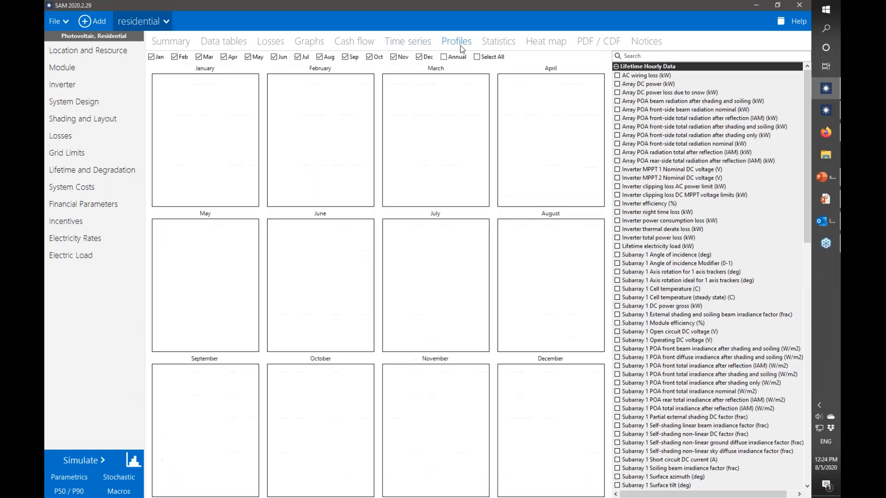
left_click(616, 56)
type("gen")
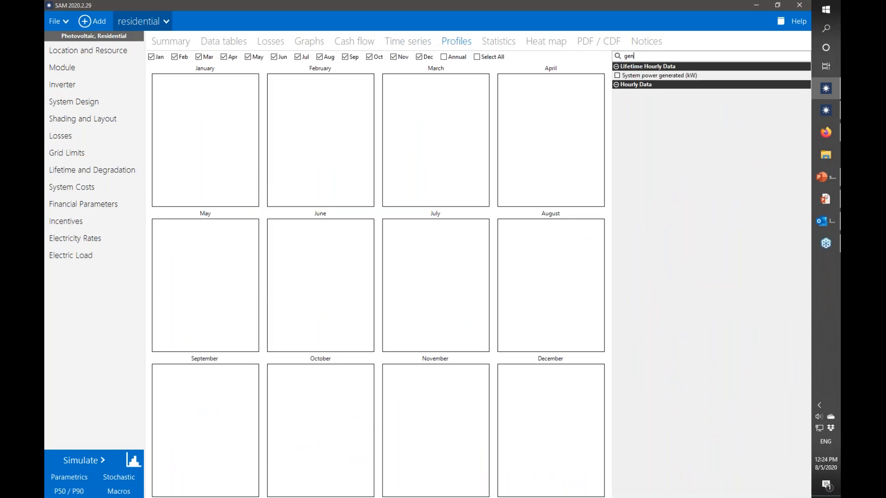
left_click(618, 75)
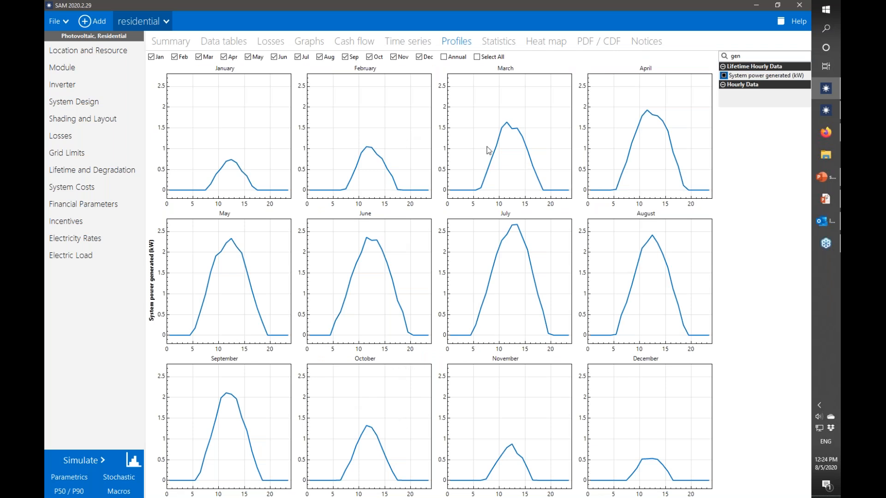
- Review the statistics for the Lifetime Hourly Data variables, and collapse the group again
left_click(504, 45)
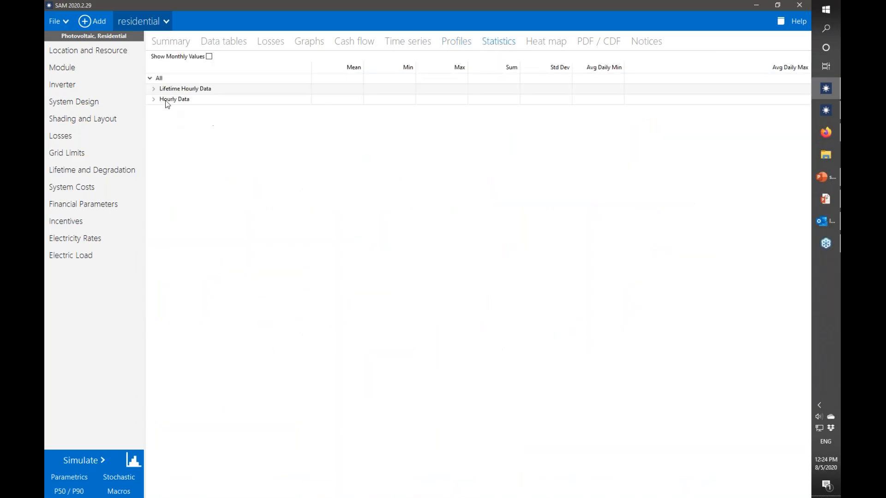
left_click(155, 89)
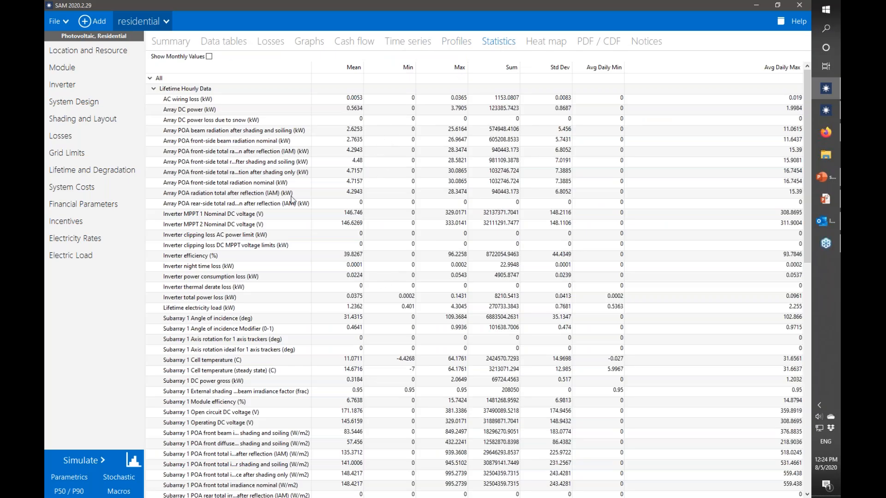
scroll(323, 271, "down", 8)
scroll(309, 287, "up", 8)
left_click(153, 89)
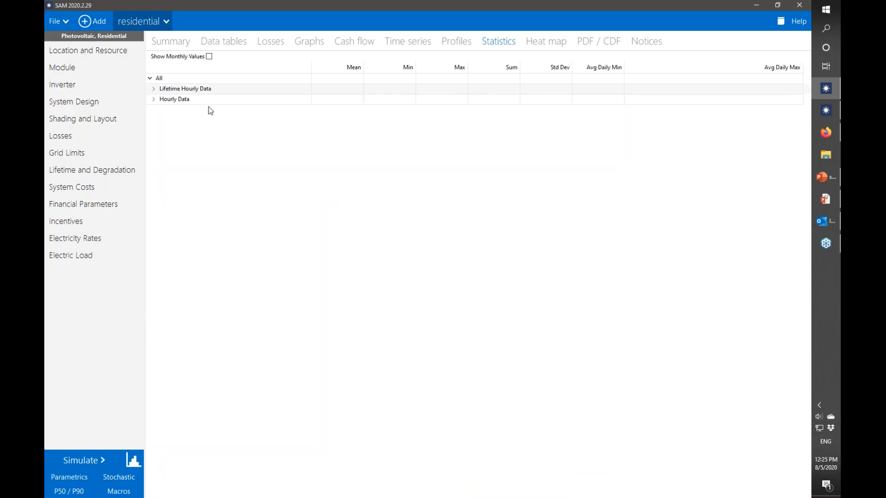
- Display a heat map of System power generated (kW)
left_click(556, 44)
left_click(663, 57)
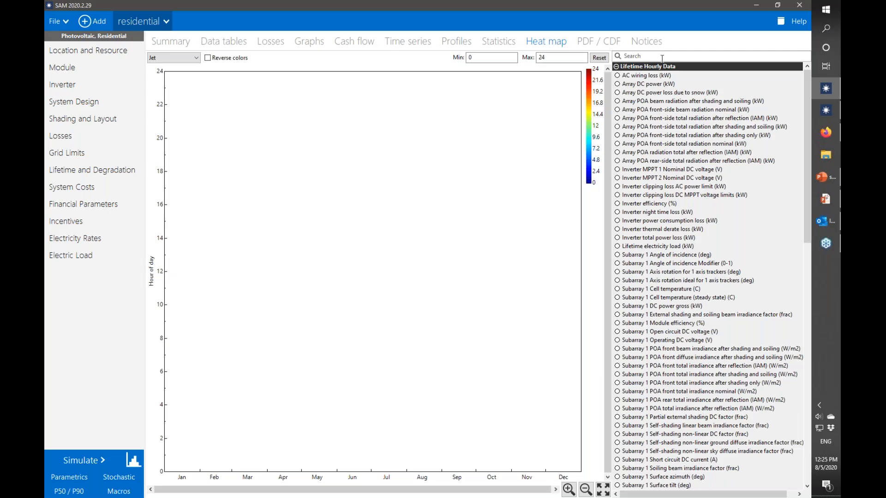
type("gen")
left_click(617, 76)
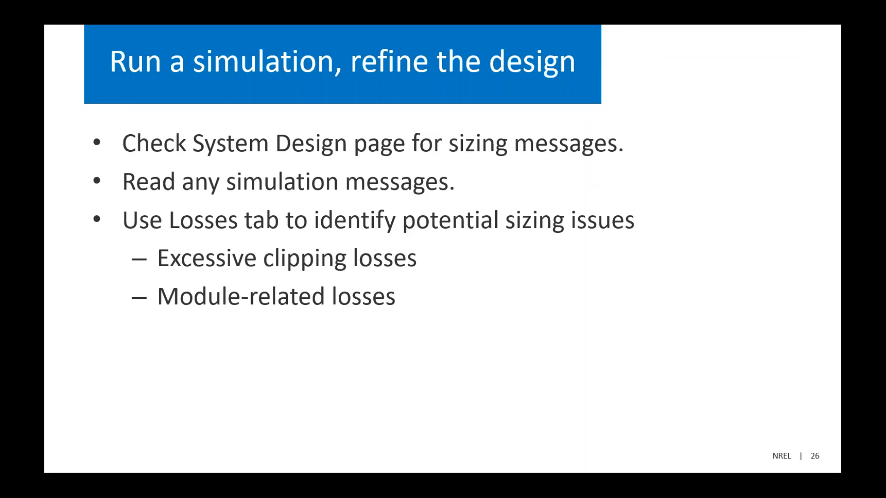
- Advance to the System Sizing slide, check the System Design inputs in SAM, and open the System Sizing macro
key("Right")
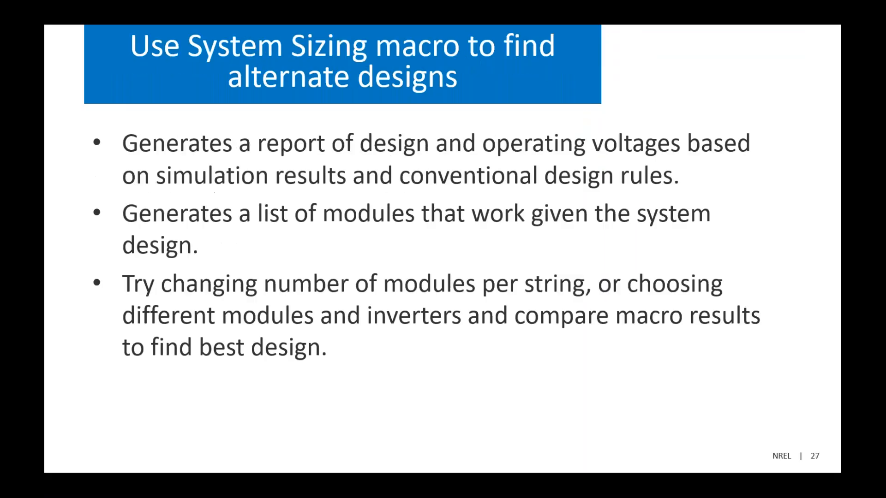
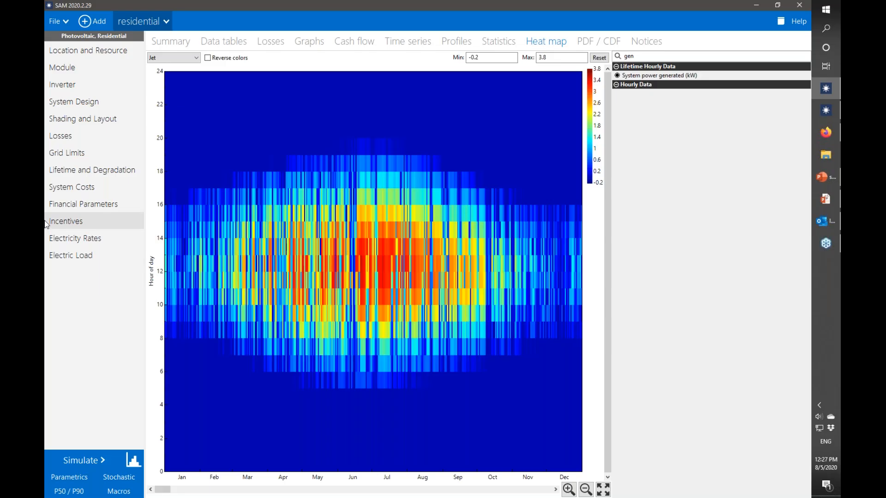
left_click(103, 71)
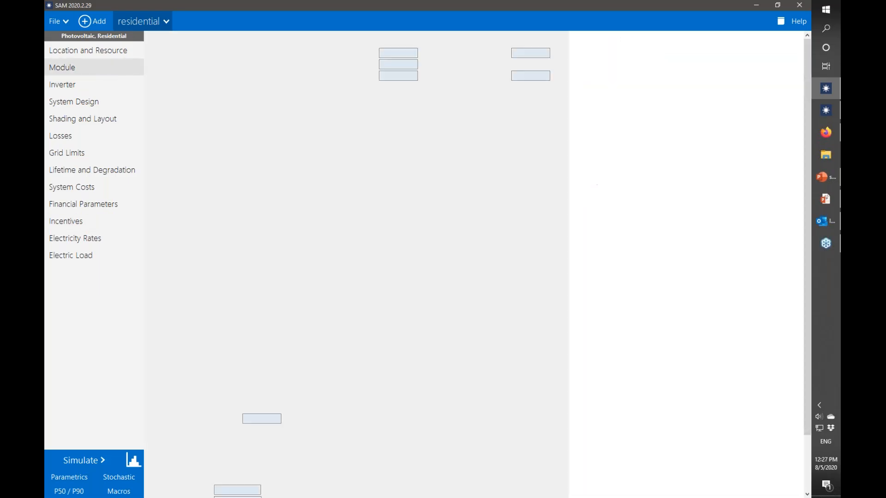
left_click(107, 101)
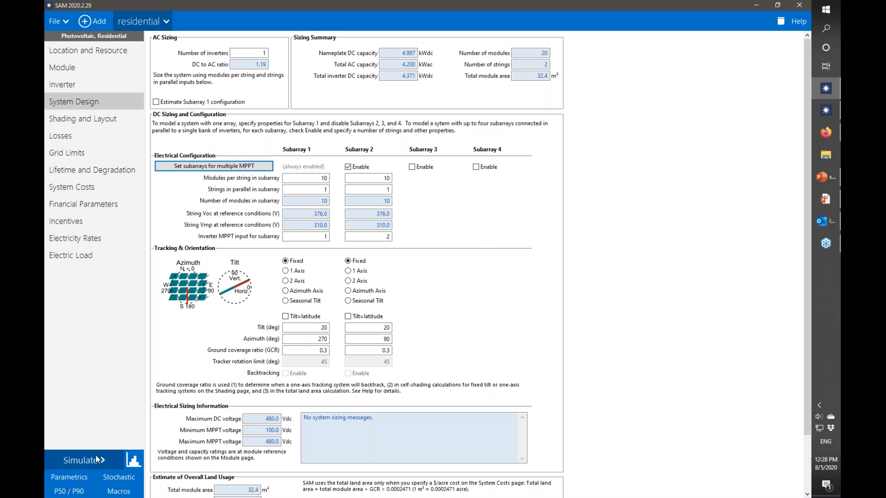
left_click(118, 493)
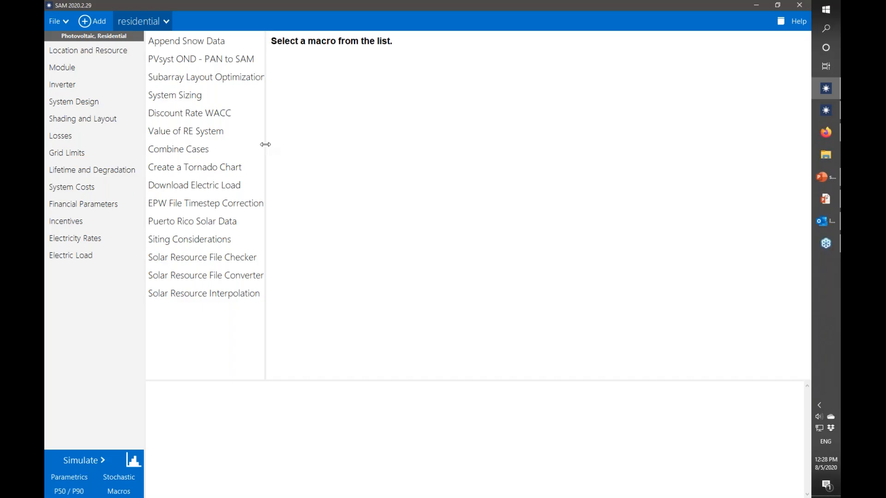
left_click_drag(266, 144, 272, 145)
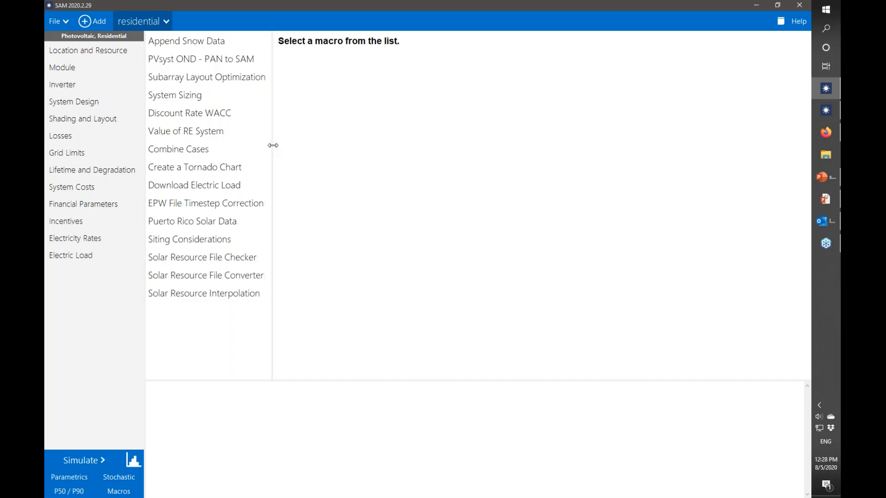
left_click(165, 98)
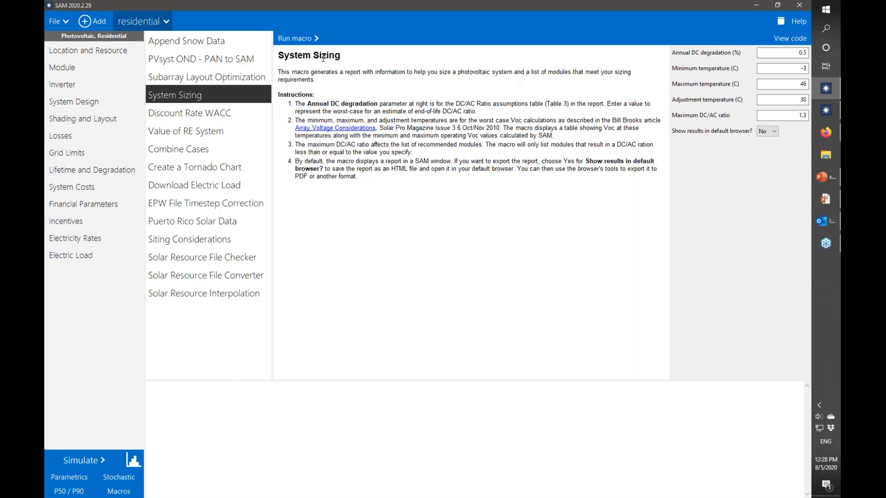
- Run the System Sizing macro and review the report's sizing parameters and estimated power limiting and voltage clipping losses
left_click(296, 41)
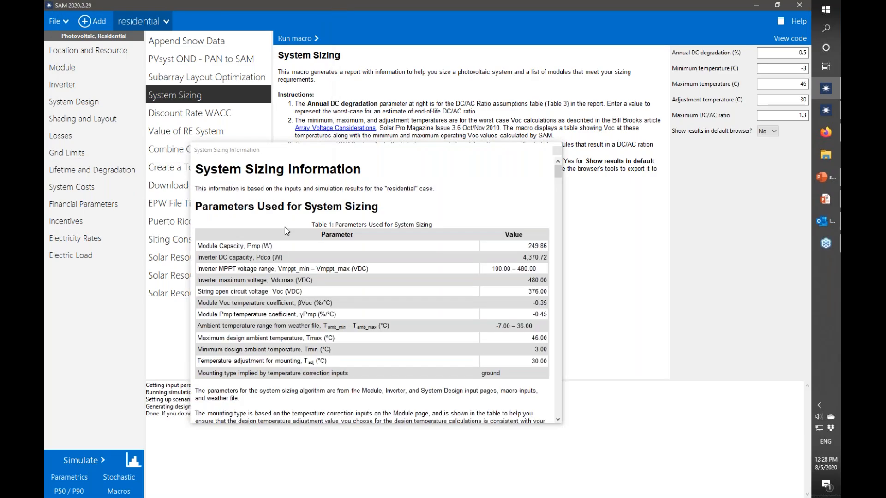
left_click_drag(329, 151, 345, 75)
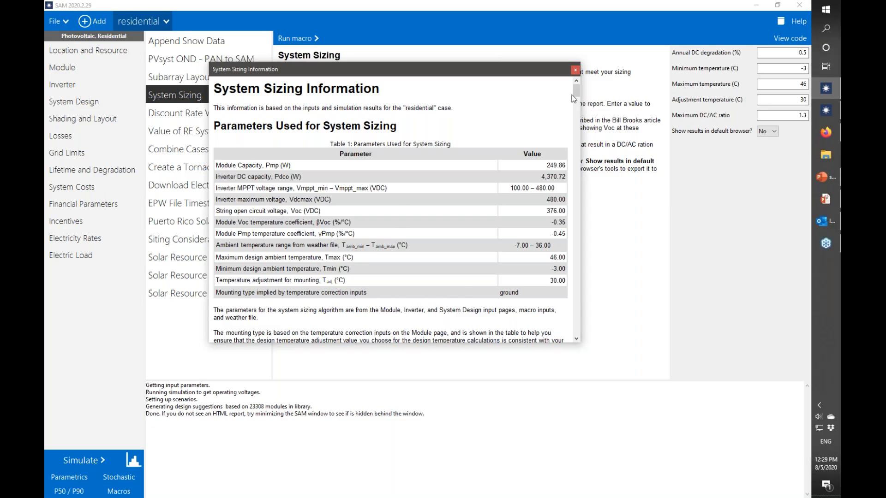
left_click_drag(575, 93, 576, 106)
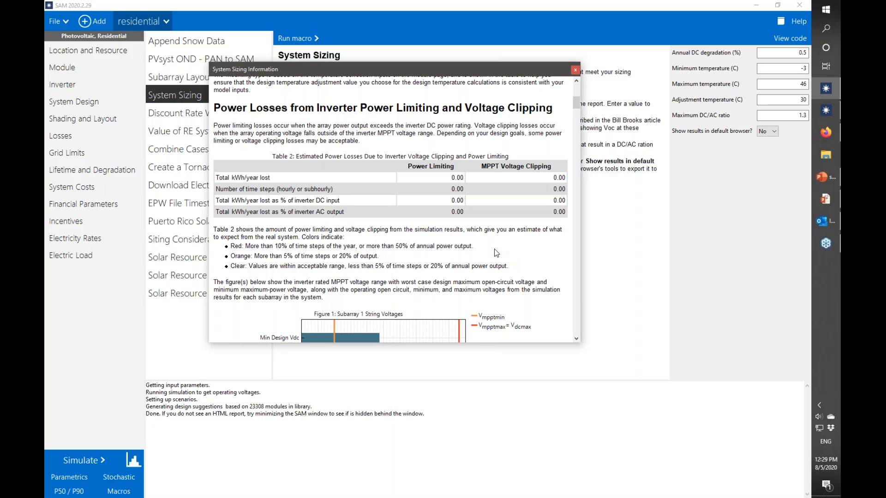
scroll(494, 250, "down", 5)
scroll(494, 249, "down", 5)
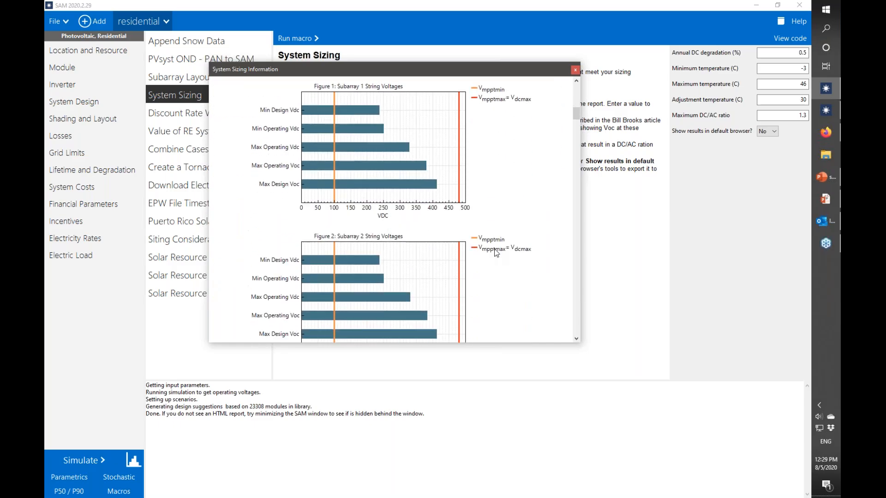
- Enlarge the report window and examine the string voltage charts for both subarrays and the DC/AC ratio table
left_click_drag(491, 343, 489, 421)
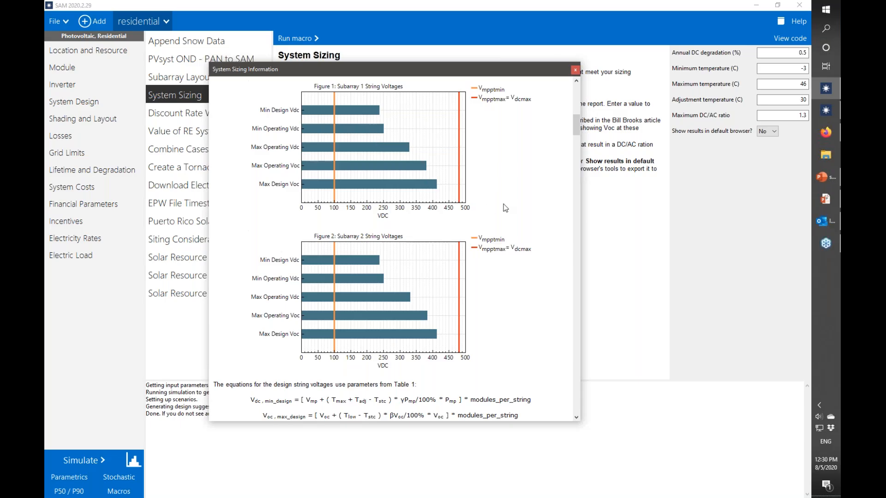
scroll(504, 204, "up", 1)
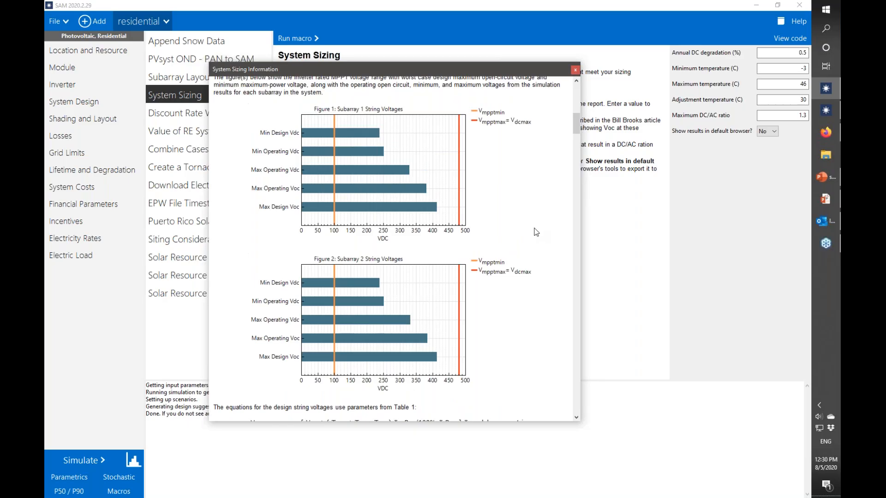
scroll(536, 232, "down", 10)
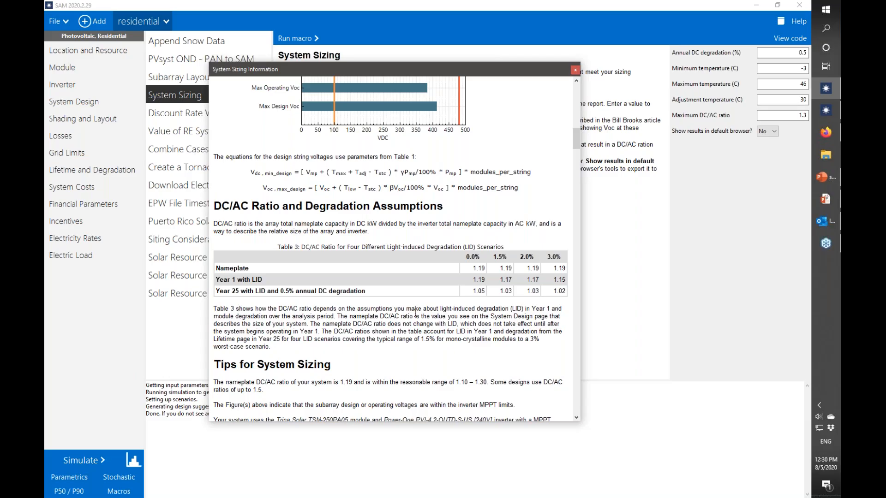
- Check the annual DC degradation rate on the Lifetime and Degradation page, moving the sizing report aside to see it
left_click(92, 173)
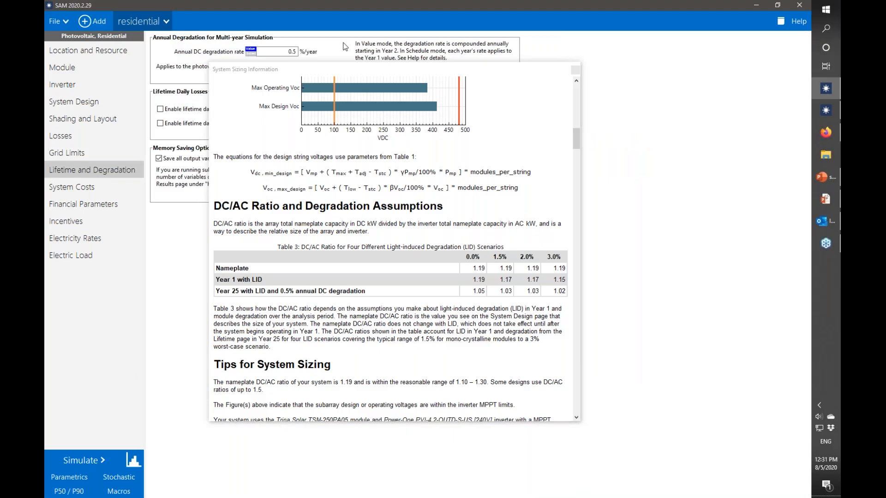
left_click_drag(330, 68, 535, 94)
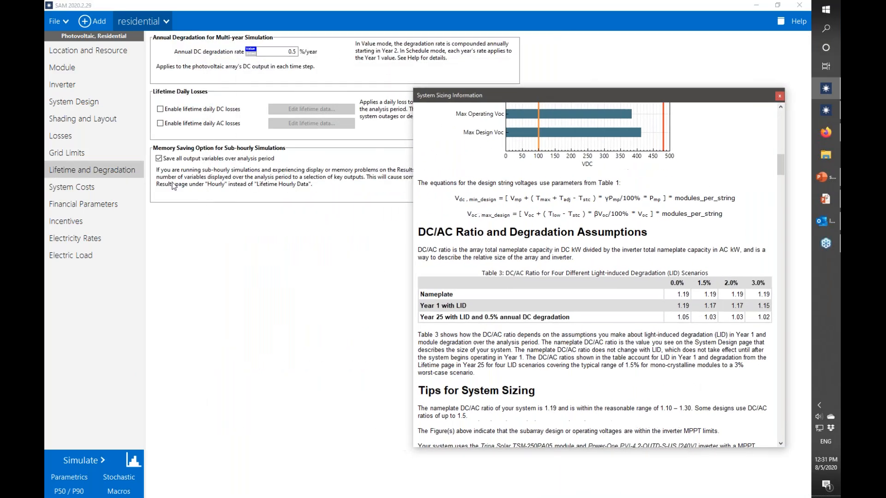
left_click(297, 53)
left_click_drag(539, 98, 311, 63)
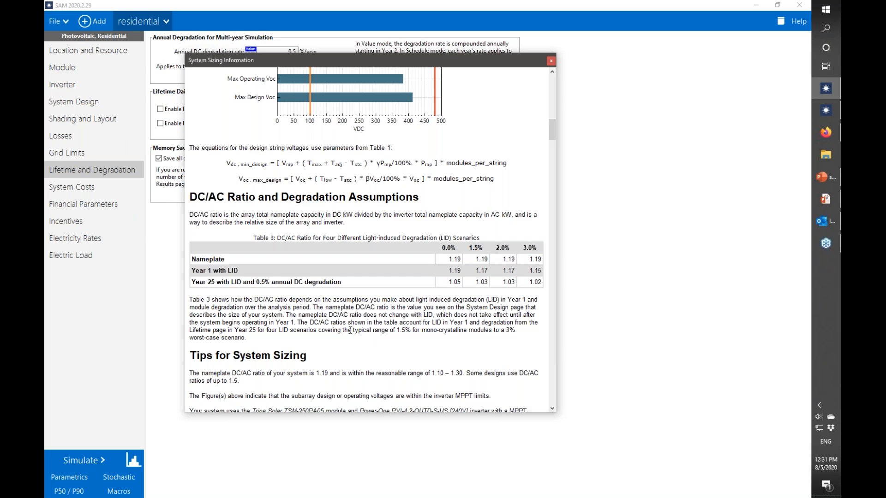
- Review the report's Tips for System Sizing together with the DC/AC ratio and degradation assumptions
scroll(350, 330, "down", 5)
scroll(347, 324, "down", 3)
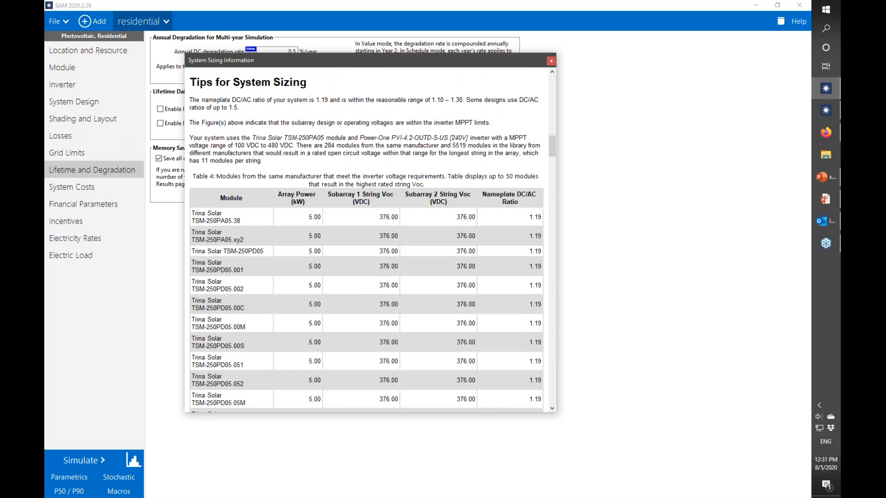
scroll(365, 320, "up", 1)
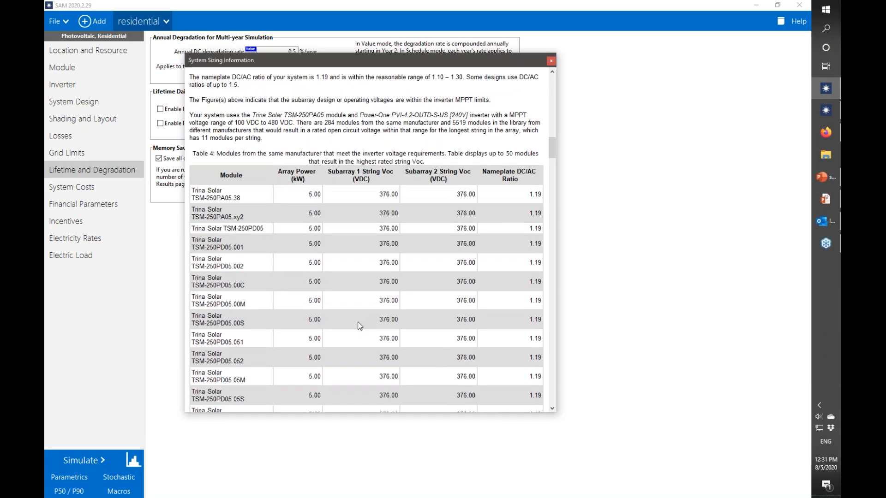
scroll(359, 328, "up", 3)
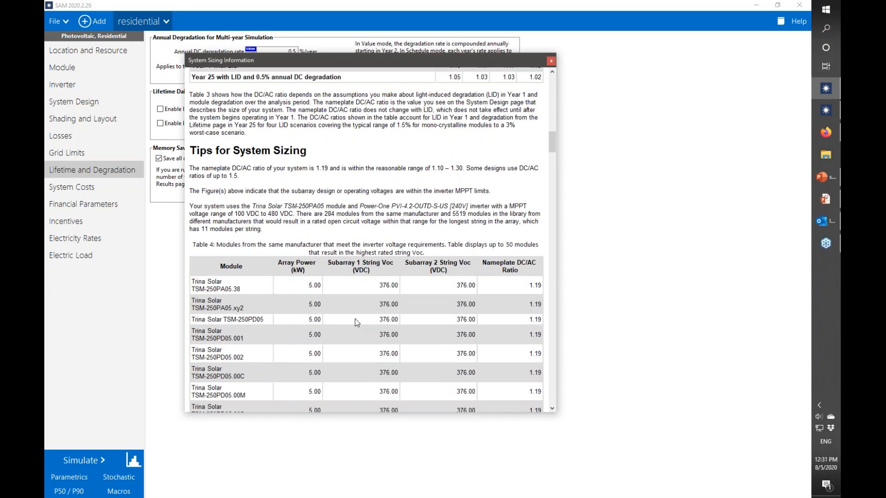
scroll(347, 316, "up", 5)
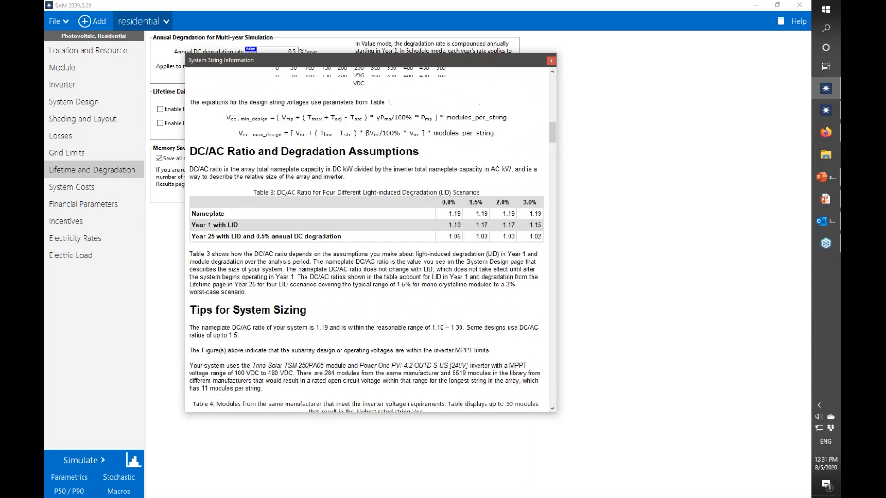
scroll(291, 349, "down", 10)
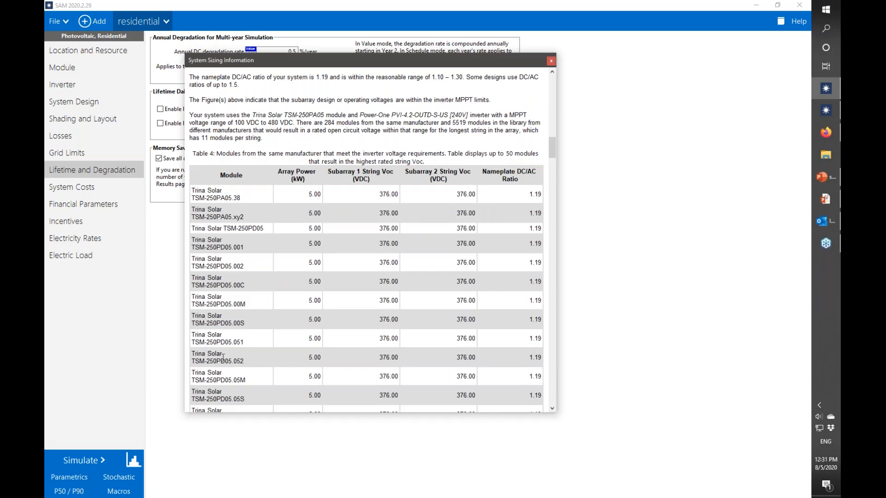
- Examine the report's tables of suitable modules from the same and from different manufacturers, and close the report
scroll(226, 353, "down", 2)
scroll(226, 352, "down", 10)
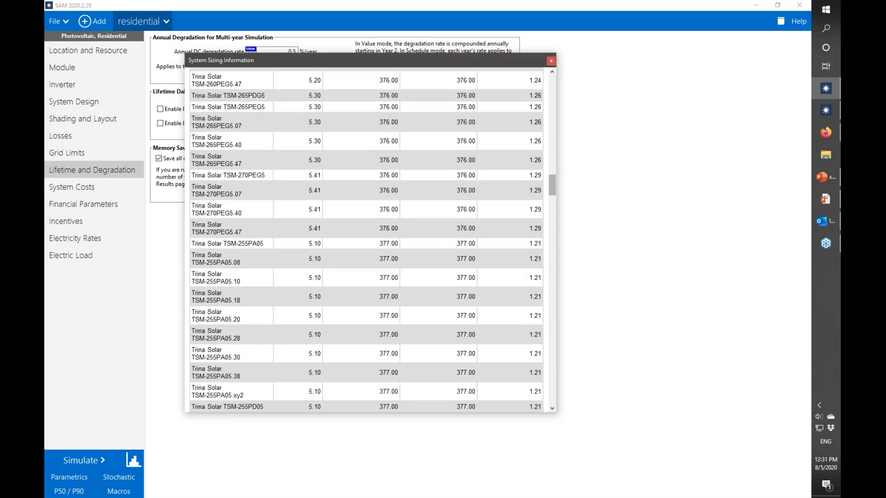
left_click_drag(555, 189, 544, 153)
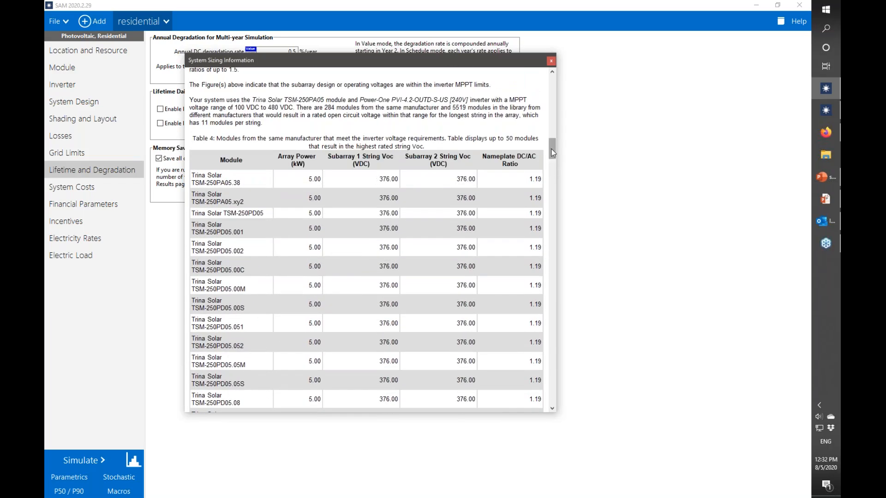
left_click_drag(552, 152, 570, 377)
scroll(318, 252, "down", 3)
scroll(326, 300, "up", 4)
scroll(314, 286, "down", 12)
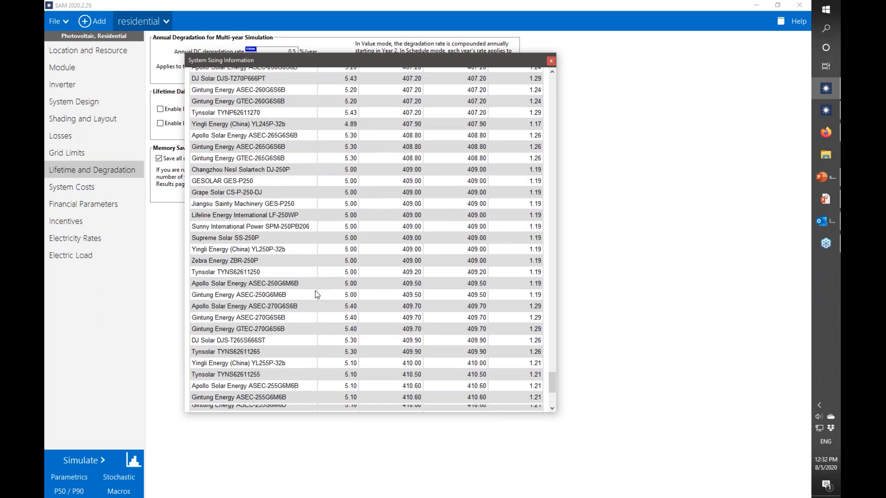
scroll(316, 292, "down", 4)
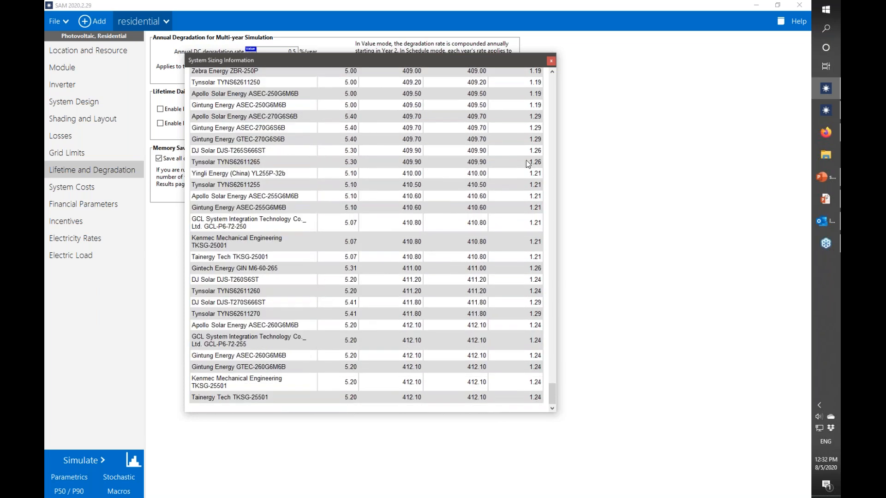
left_click(552, 61)
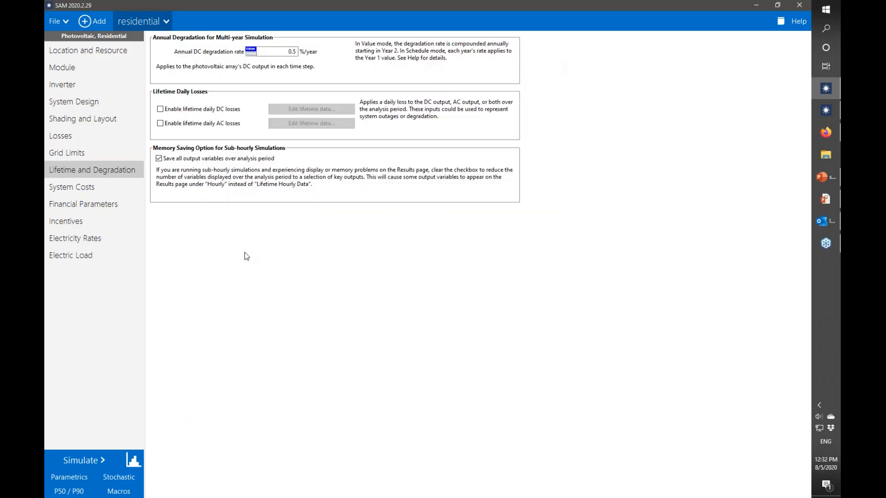
- Set the modules per string to 7 for both Subarray 1 and Subarray 2 in the System Design
left_click(94, 104)
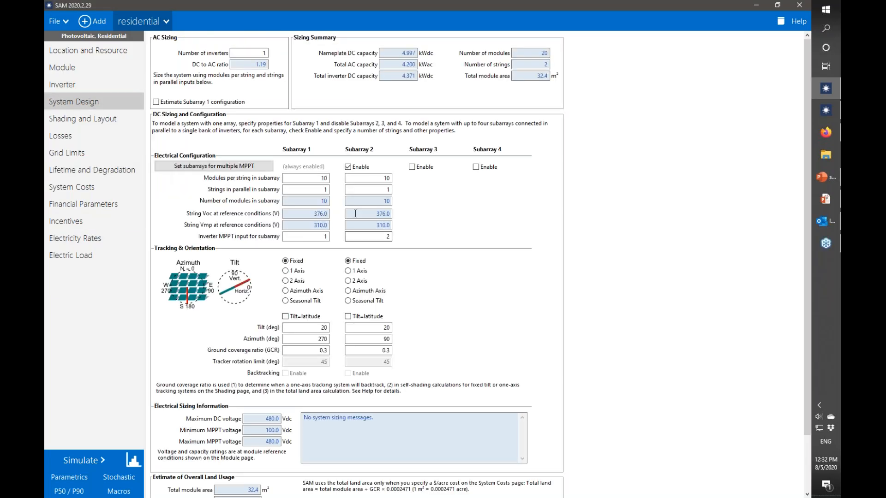
type("7")
left_click_drag(368, 178, 442, 182)
type("7")
left_click(385, 190)
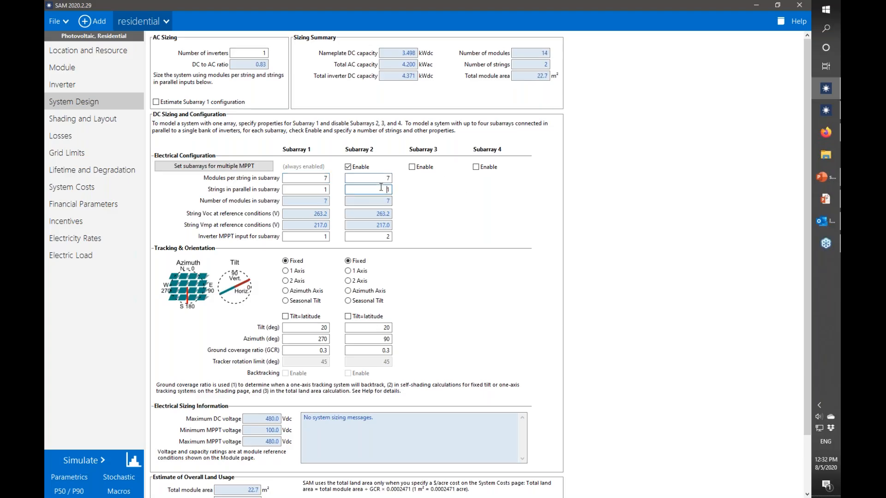
- Rerun the System Sizing macro for the shorter strings and review the tables of recommended modules
left_click(114, 493)
left_click(294, 44)
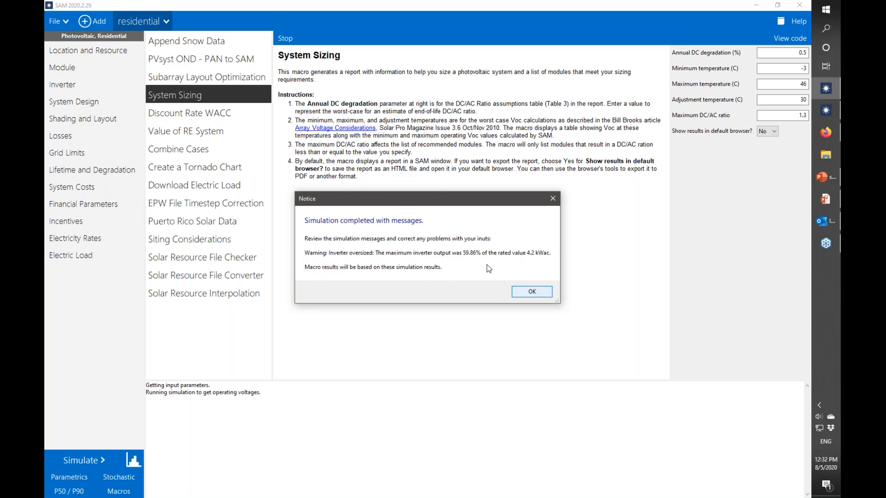
left_click(522, 292)
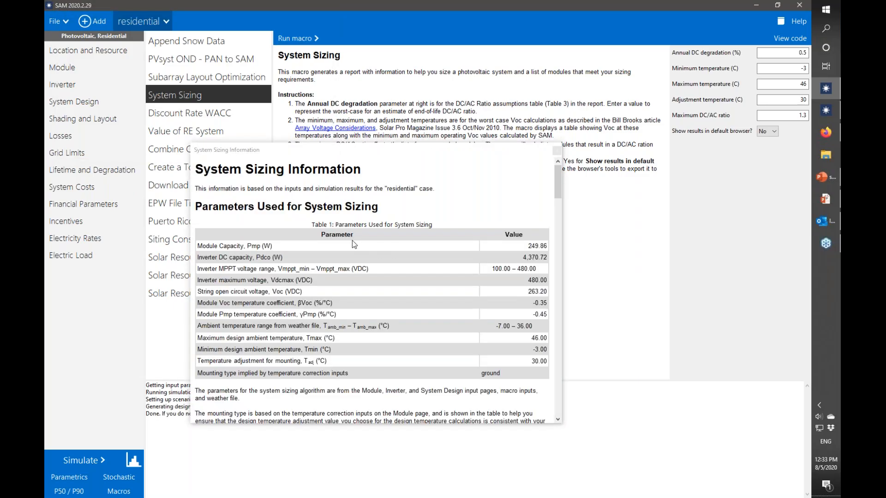
left_click_drag(558, 174, 558, 321)
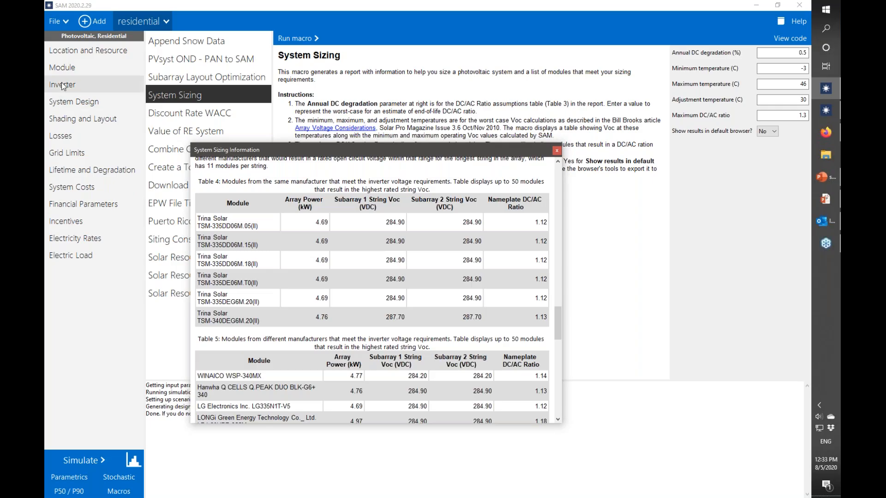
- Close the sizing report and select the Trina Solar TSM-335DE14A(II) module from the CEC module database
left_click(62, 68)
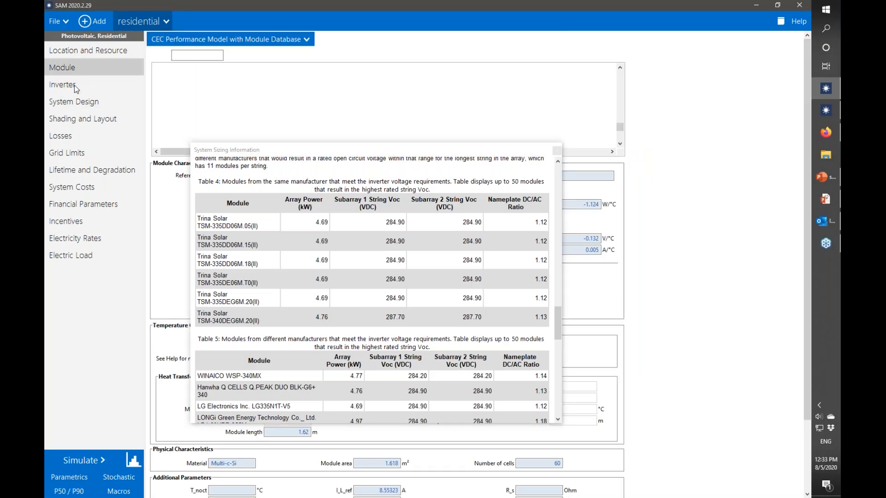
left_click(556, 151)
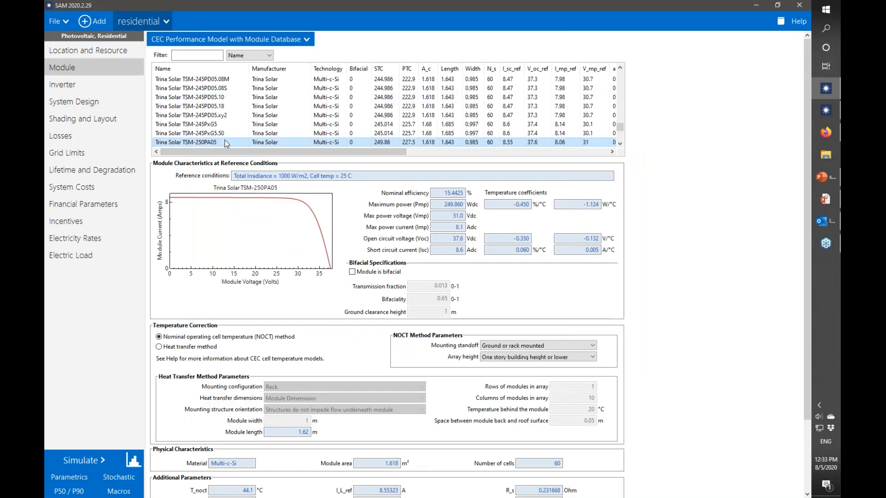
scroll(219, 135, "down", 3)
scroll(219, 135, "down", 8)
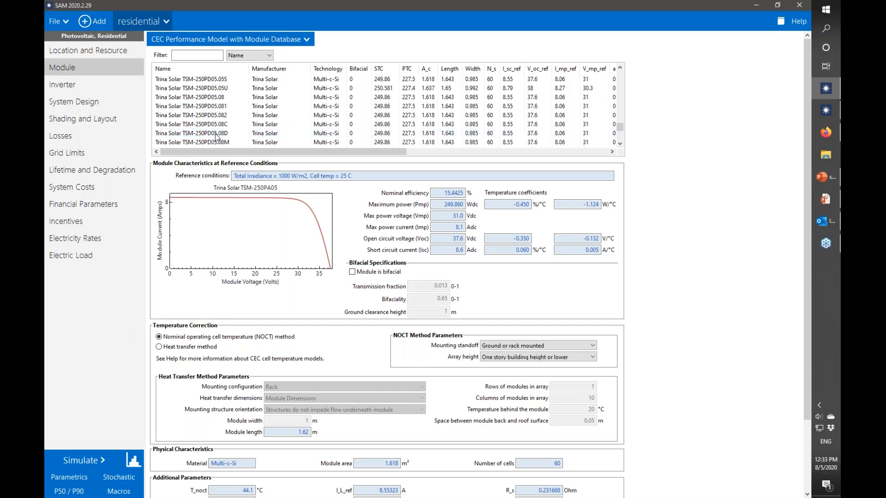
scroll(213, 135, "up", 5)
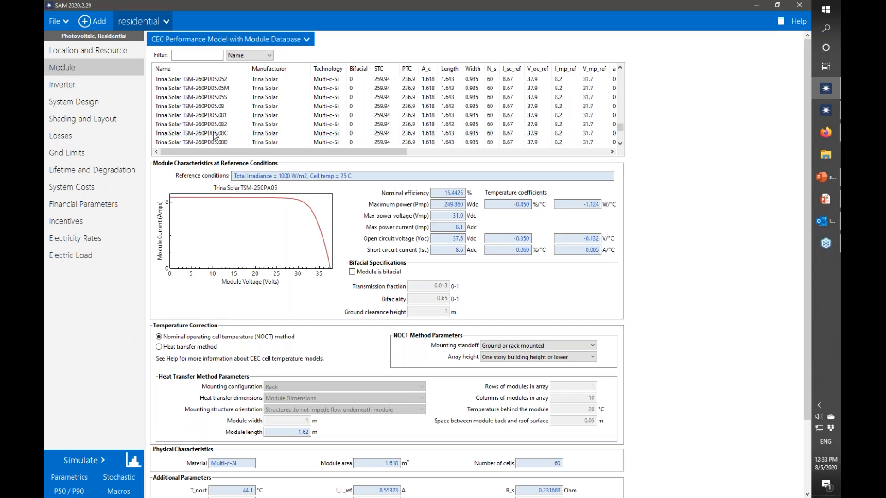
scroll(214, 135, "down", 3)
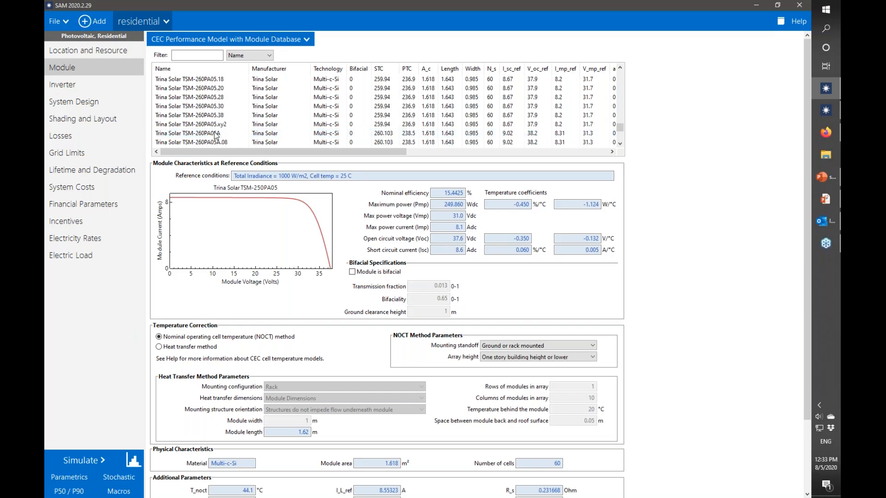
left_click_drag(621, 127, 619, 134)
scroll(211, 140, "down", 5)
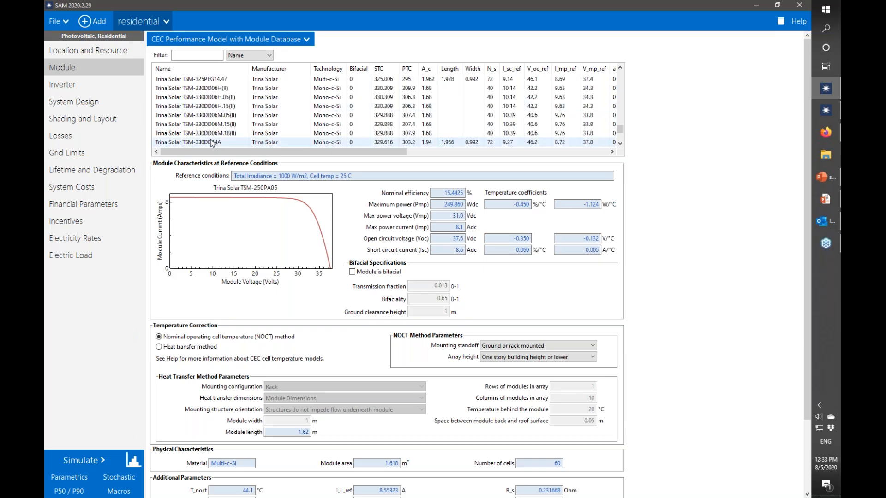
scroll(212, 138, "down", 5)
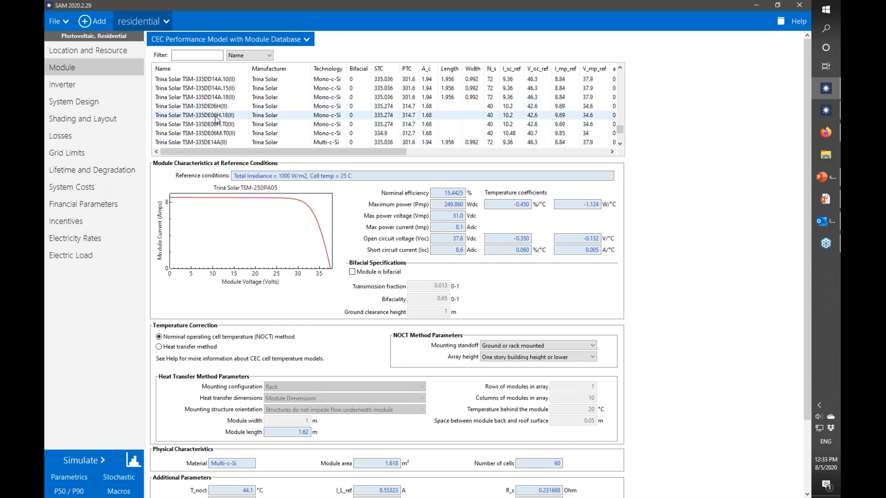
left_click(210, 89)
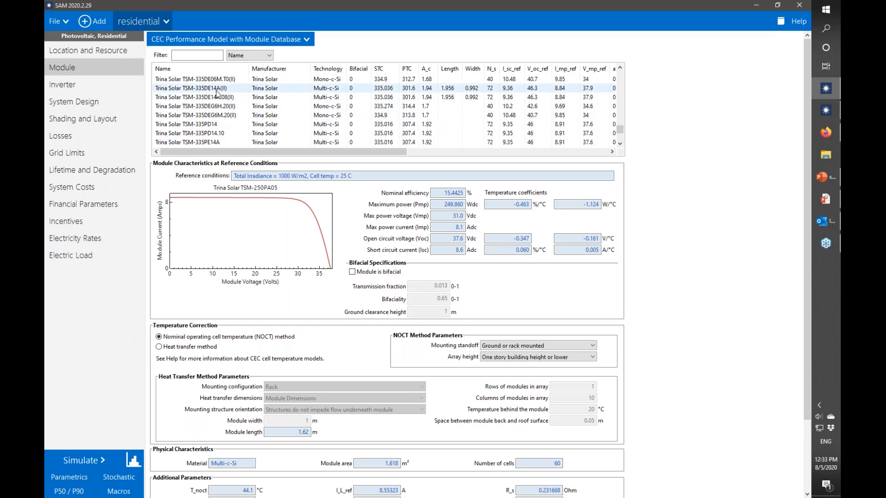
- Simulate the residential case with the new module and display the results summary
left_click(80, 460)
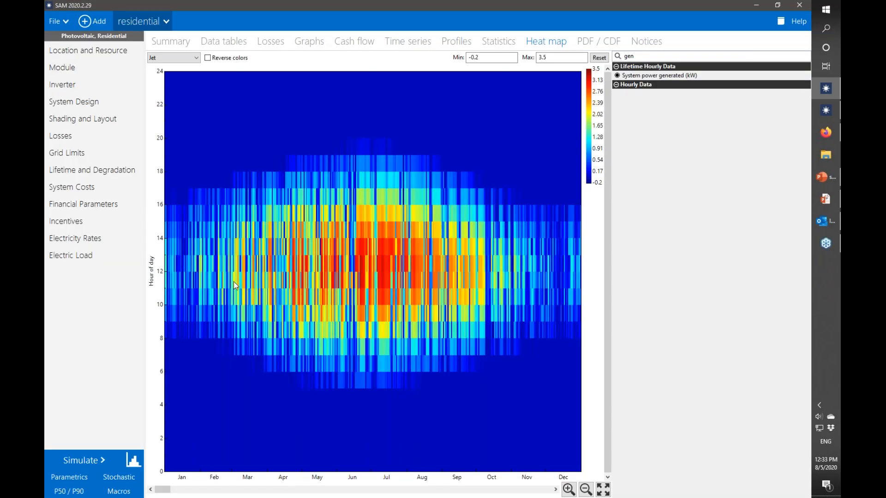
left_click(179, 43)
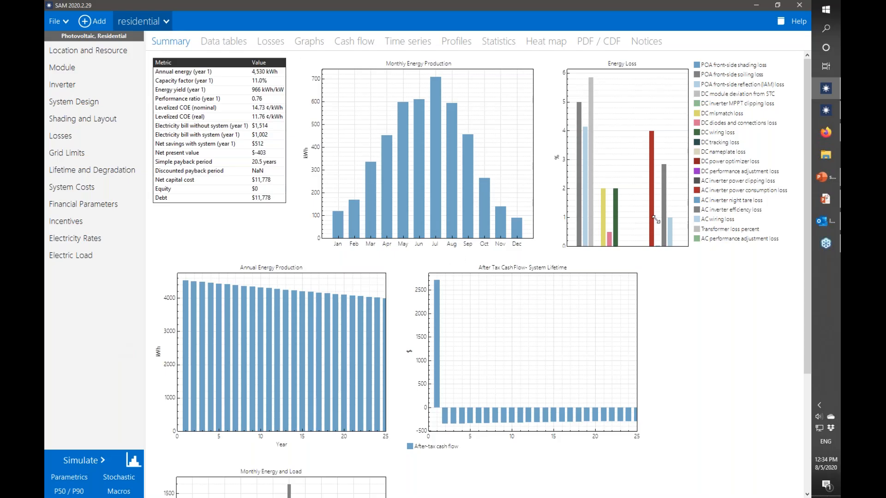
- Switch to the PowerPoint slide show and advance to the Power Purchase Agreement (PPA) Project slide
left_click(825, 177)
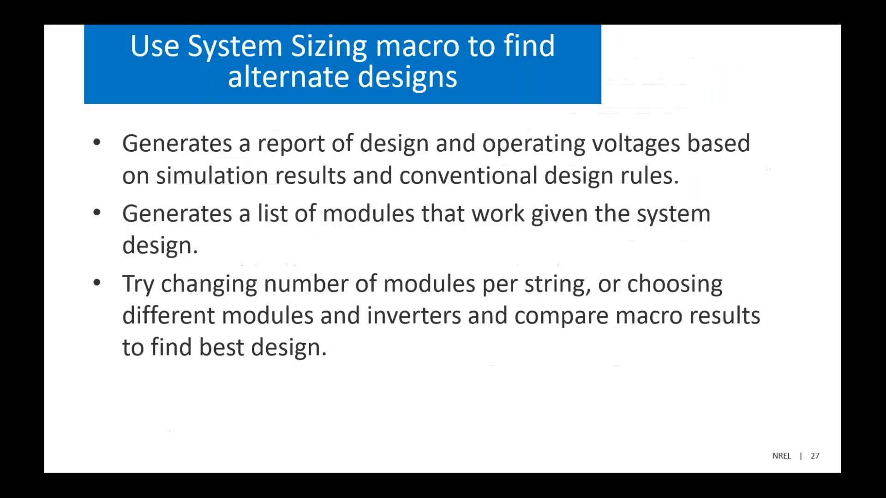
left_click(508, 55)
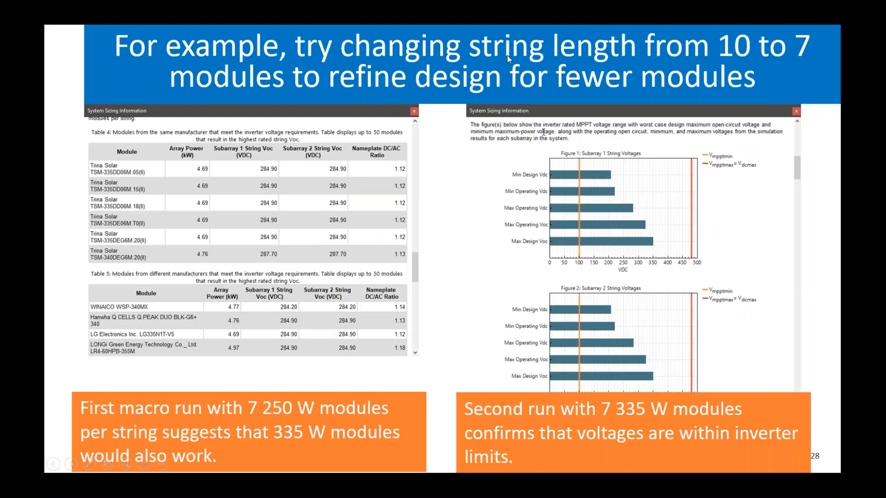
left_click(507, 59)
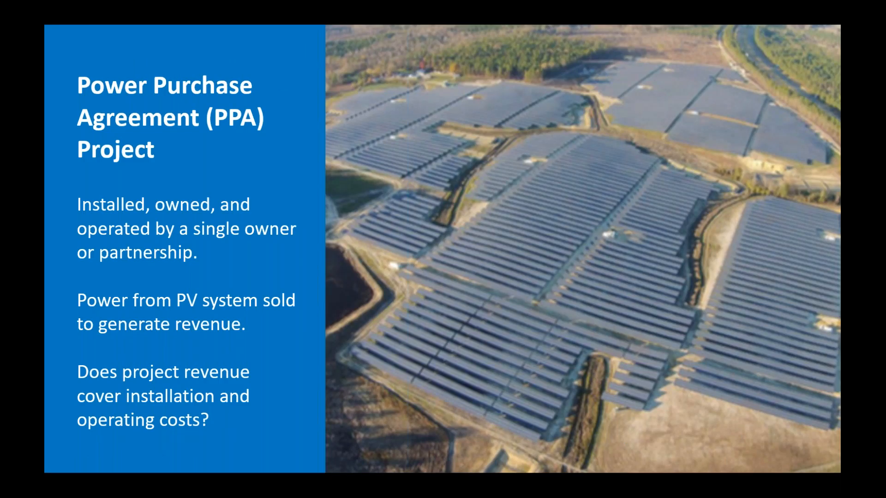
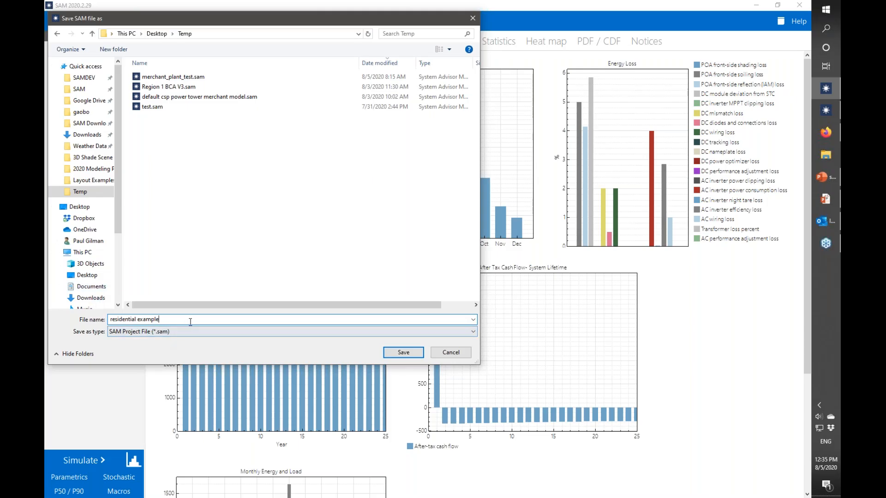
- Save the project in the Temp folder as residential example and start a new project
left_click(402, 353)
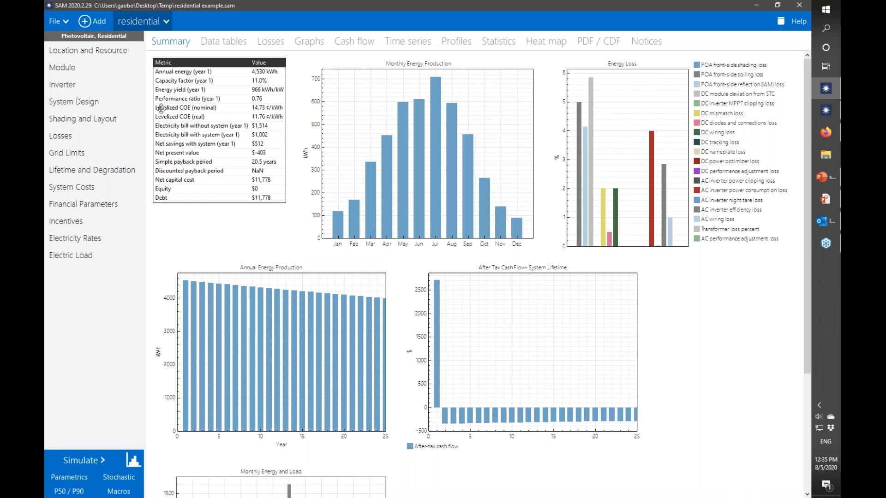
left_click(68, 27)
left_click(68, 42)
left_click(72, 41)
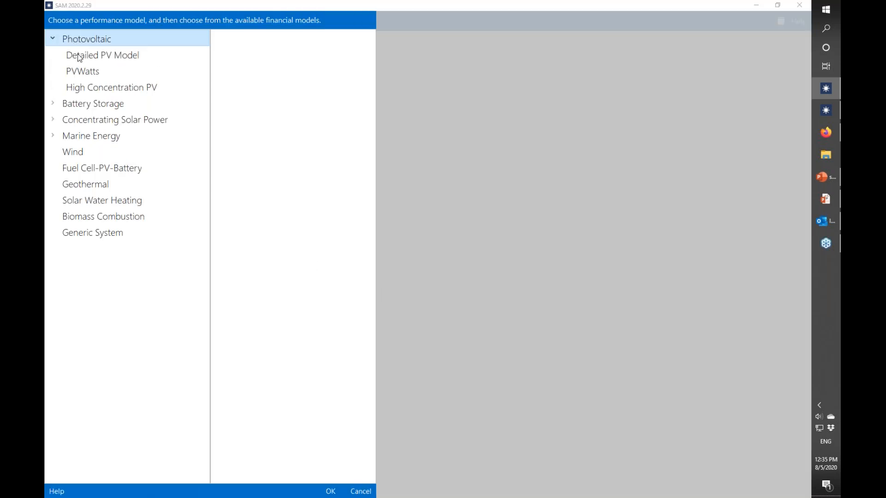
- Create the new case with the Detailed PV Model and the Power Purchase Agreement Single Owner financial model
left_click(77, 54)
left_click(255, 40)
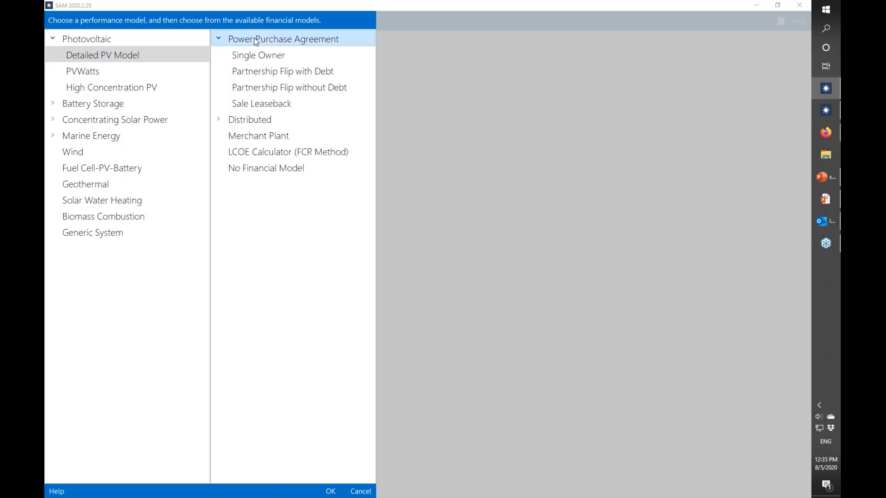
left_click(261, 56)
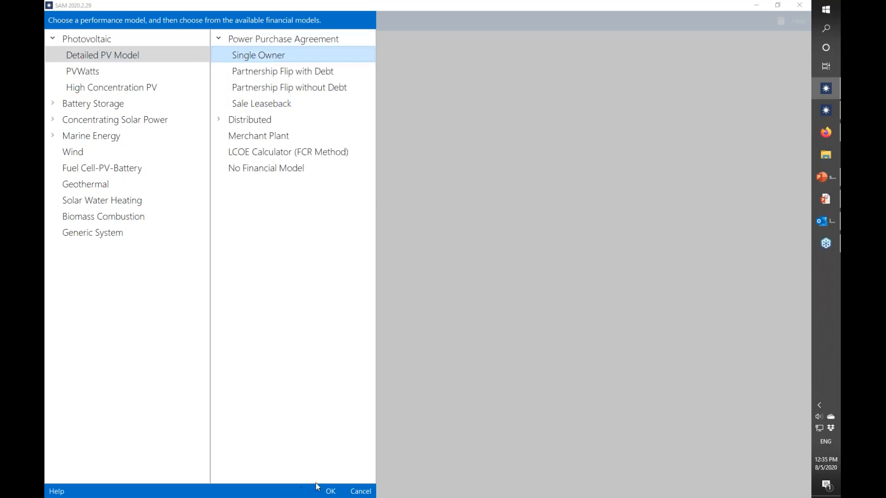
left_click(329, 490)
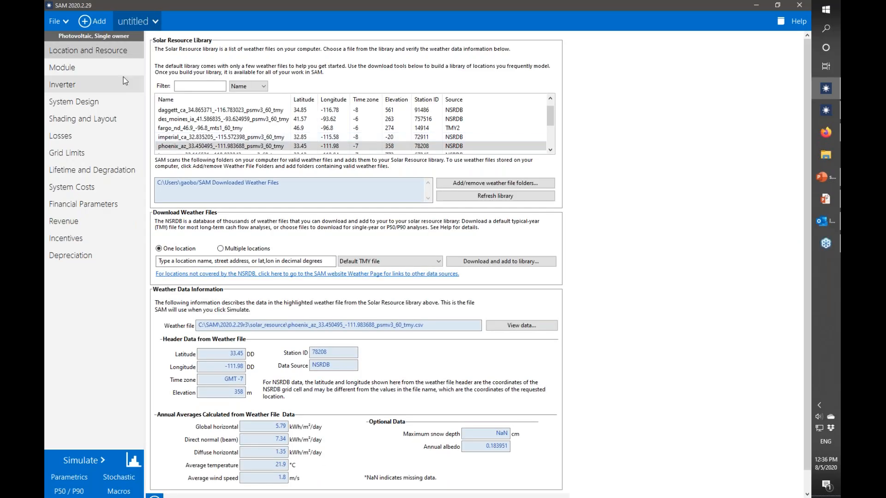
- Review the new case's Phoenix weather file, module, inverter and System Design inputs, including the nameplate DC capacity
left_click(174, 146)
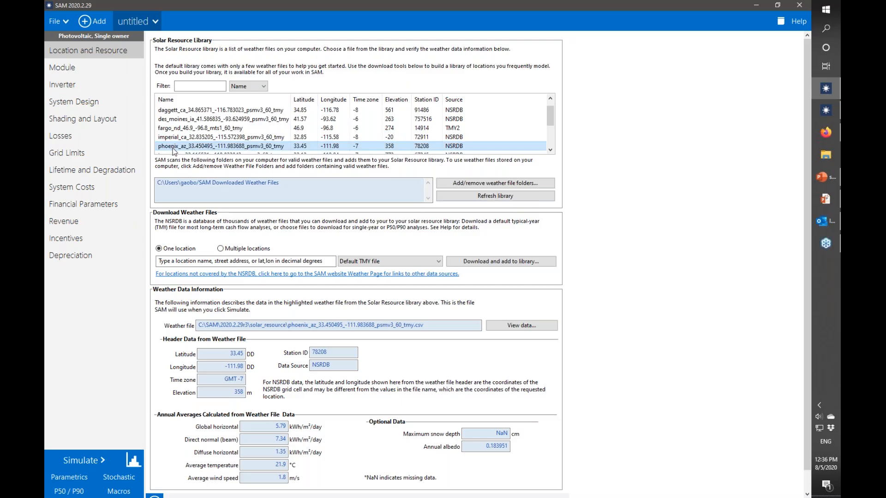
left_click(74, 68)
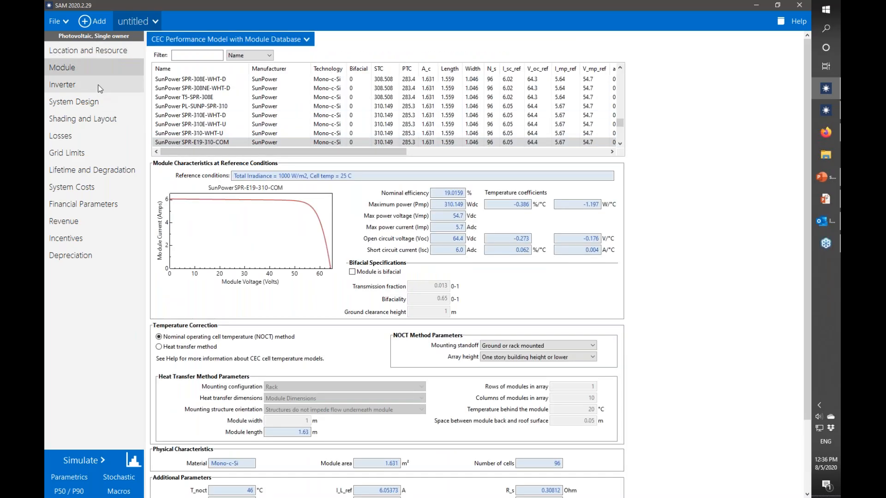
left_click(98, 84)
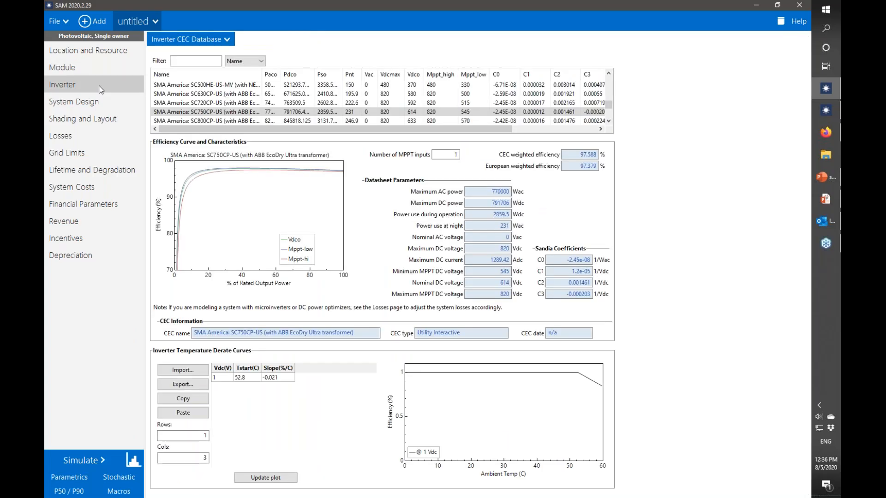
left_click(97, 102)
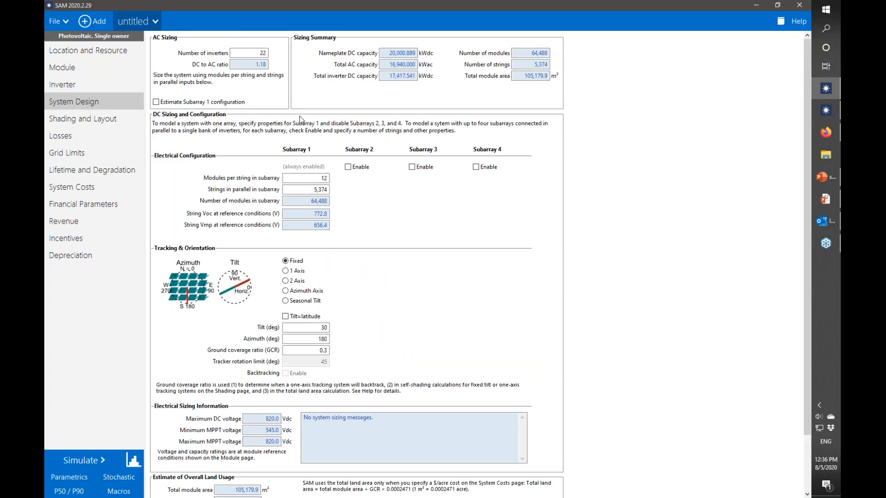
left_click_drag(388, 53, 416, 56)
scroll(359, 260, "down", 2)
- Simulate the single owner case, view the results summary, and check Subarray 1's tilt in the System Design inputs
left_click(71, 460)
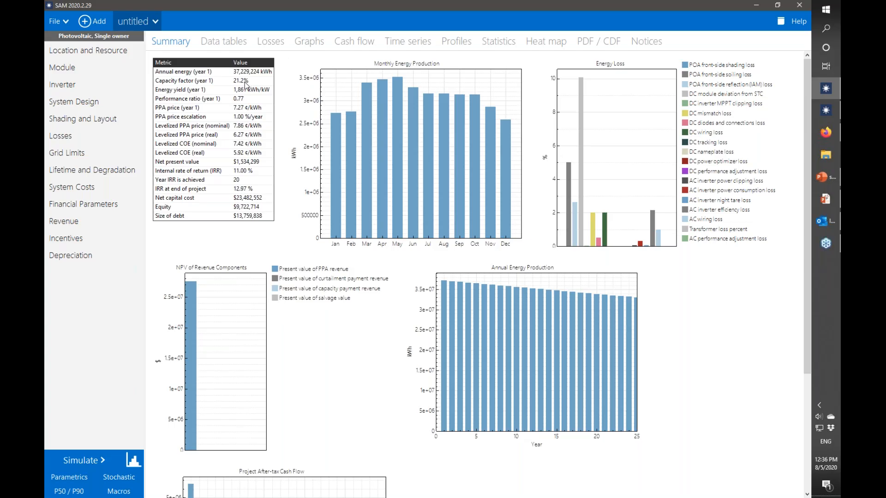
left_click(91, 101)
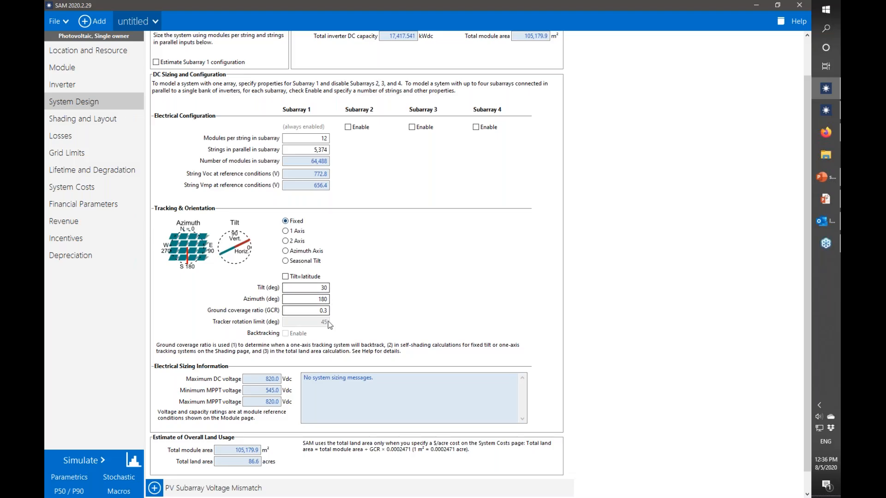
left_click_drag(318, 287, 350, 292)
- Rename the untitled case as fixed 30
left_click(156, 21)
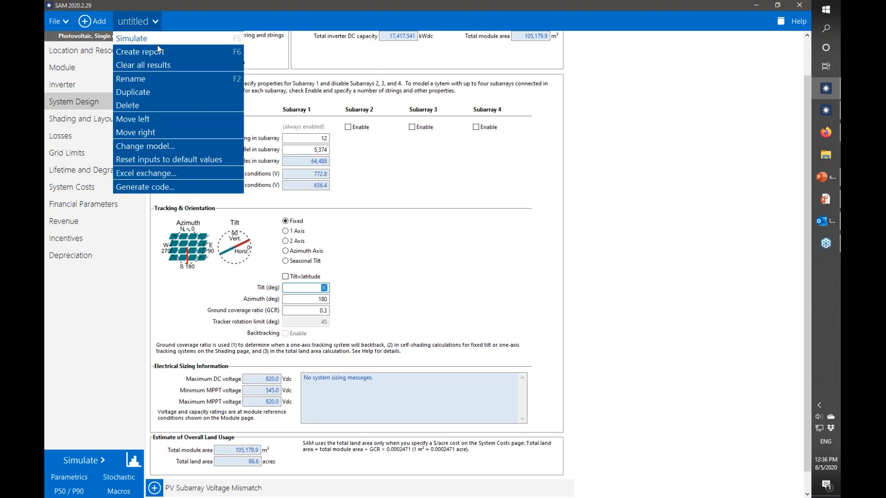
left_click(127, 79)
type("fixed 30")
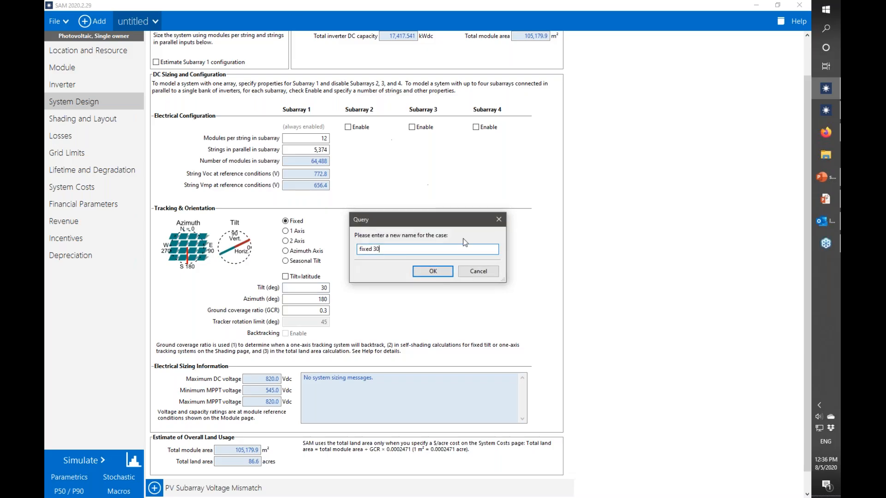
left_click(433, 272)
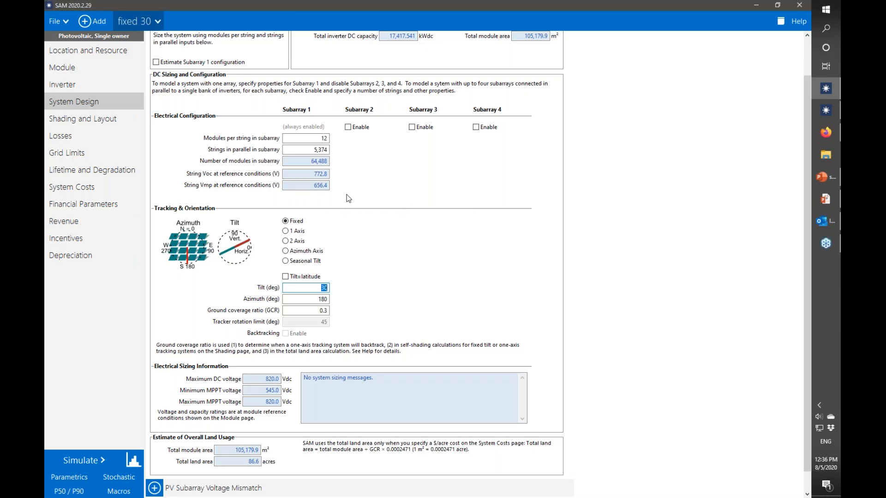
- Duplicate the fixed 30 case and rename the copy as 1 axis
left_click(156, 24)
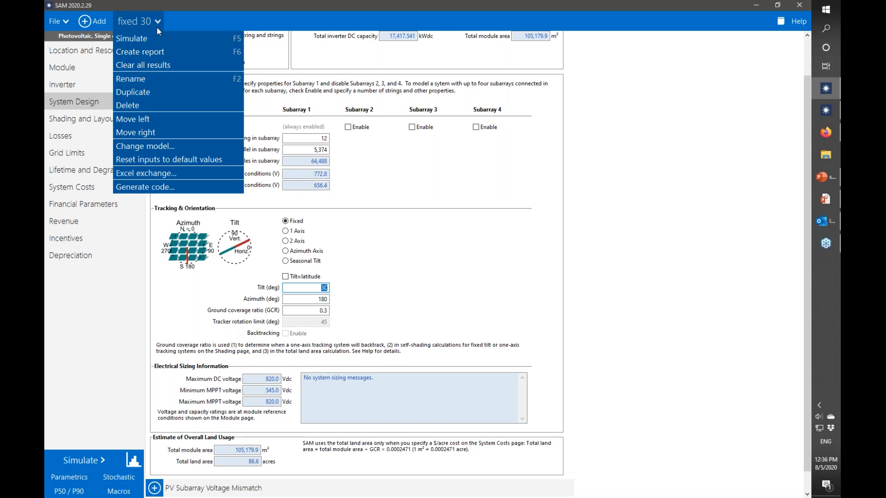
left_click(164, 95)
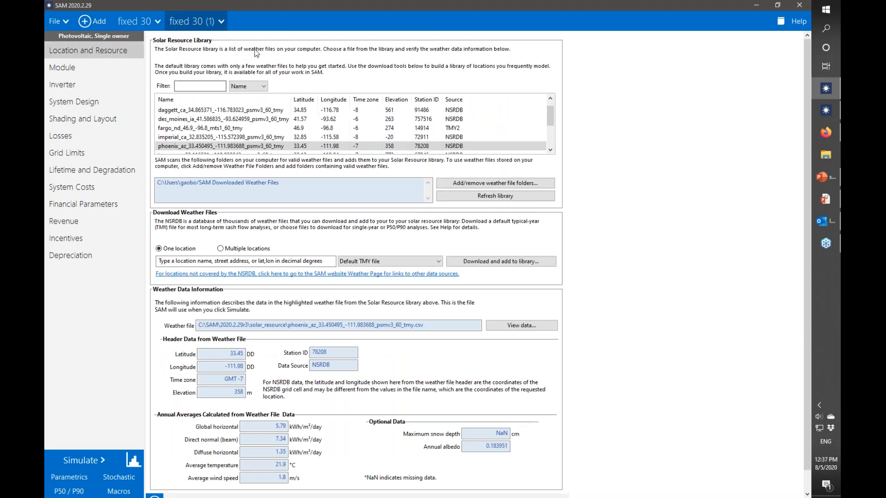
left_click(77, 104)
left_click(221, 22)
left_click(228, 81)
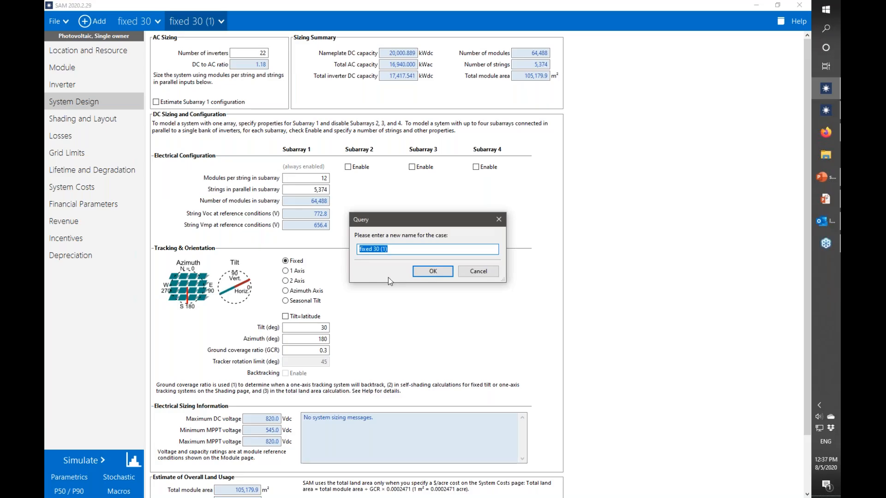
type("1 axis")
left_click(433, 272)
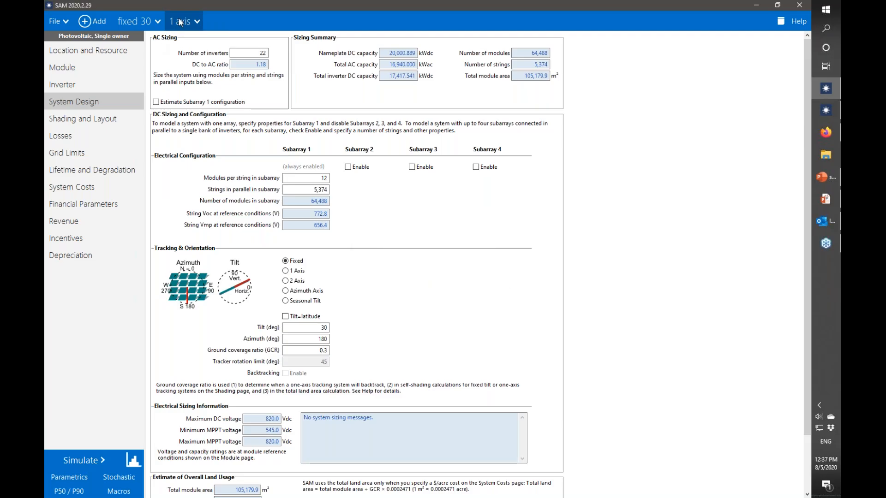
- Set Subarray 1 of the 1 axis case to 1 Axis tracking, run the simulation and dismiss the notice
left_click(286, 271)
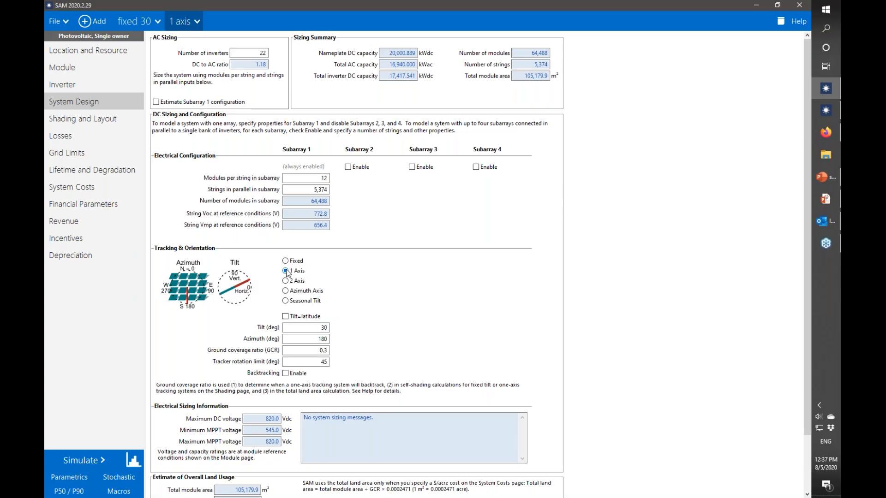
left_click(75, 462)
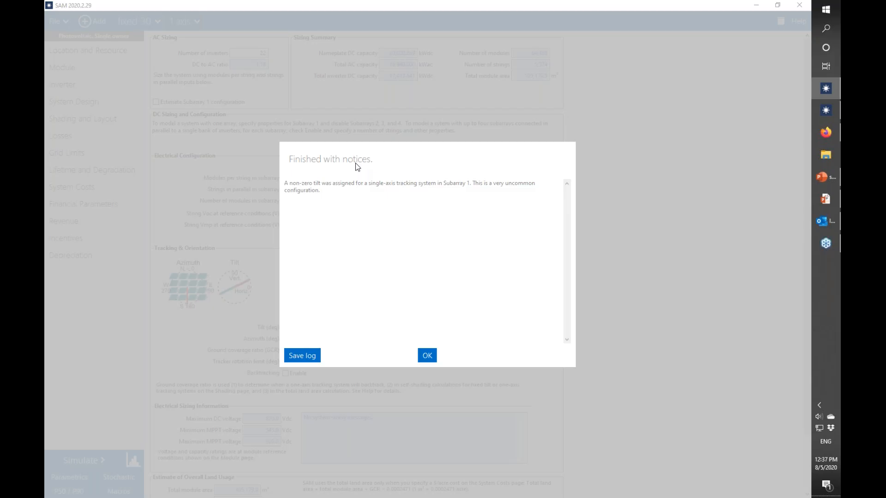
left_click(427, 357)
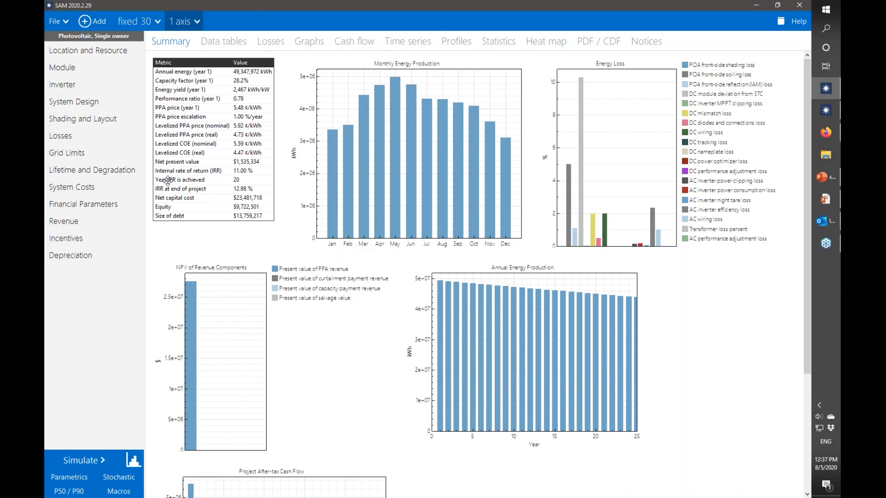
- Set Subarray 1's tilt to 0 degrees in the 1 axis case and rerun the simulation
left_click(91, 101)
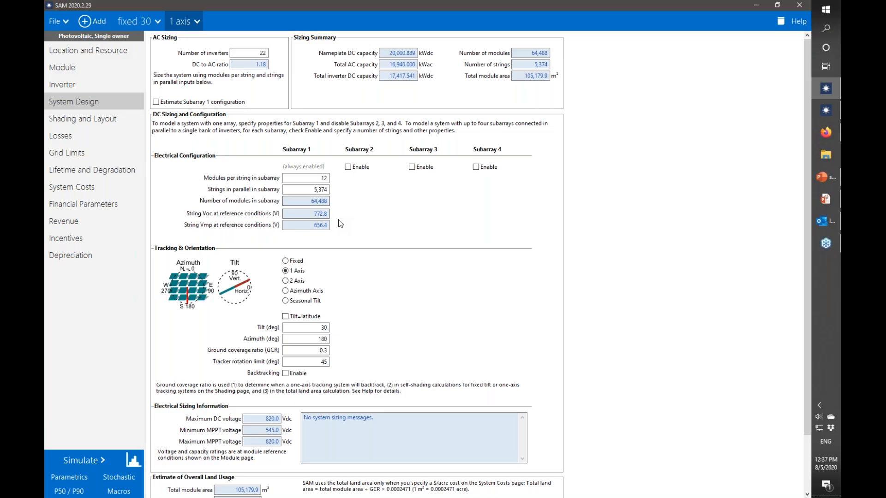
left_click(307, 330)
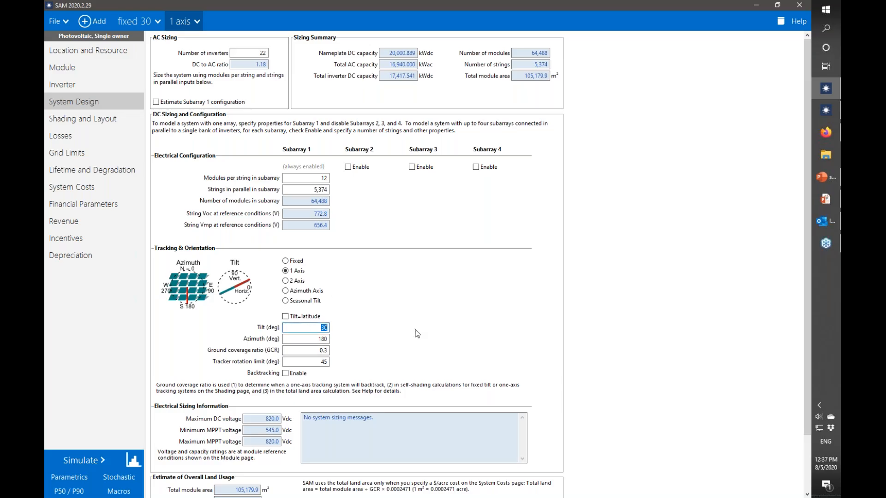
type("0")
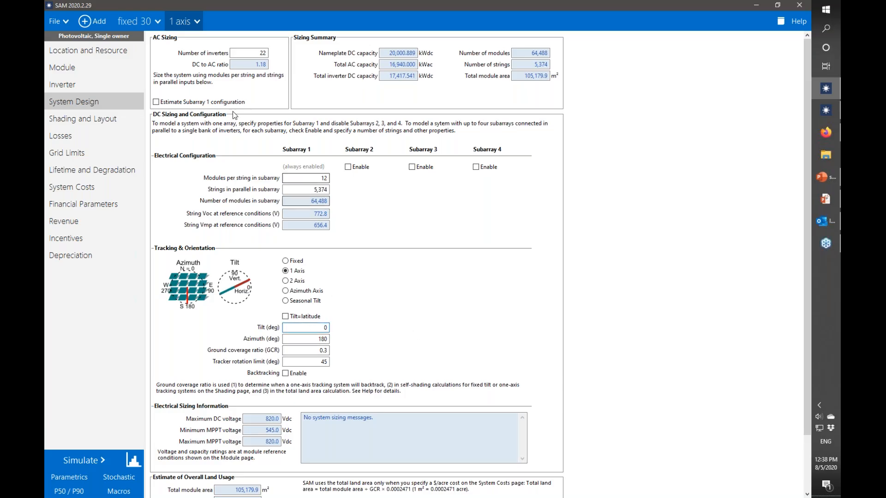
left_click(86, 461)
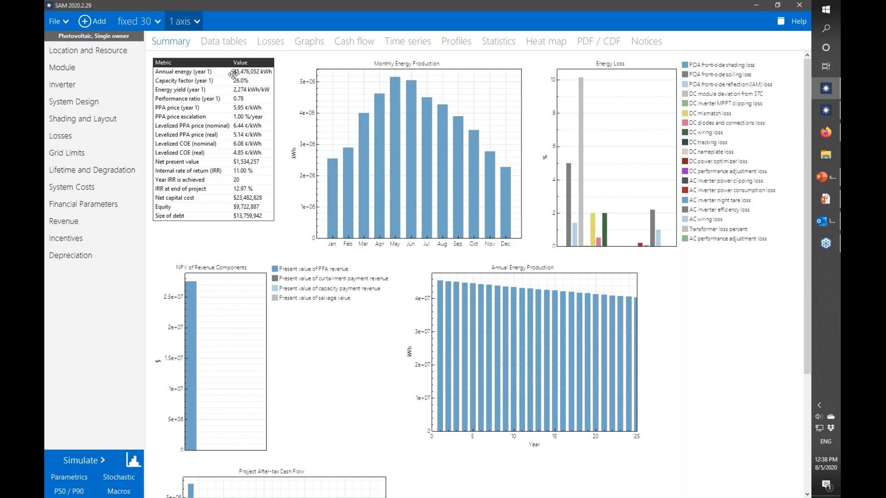
- Compare the results summaries of the fixed 30 and 1 axis cases
left_click(136, 21)
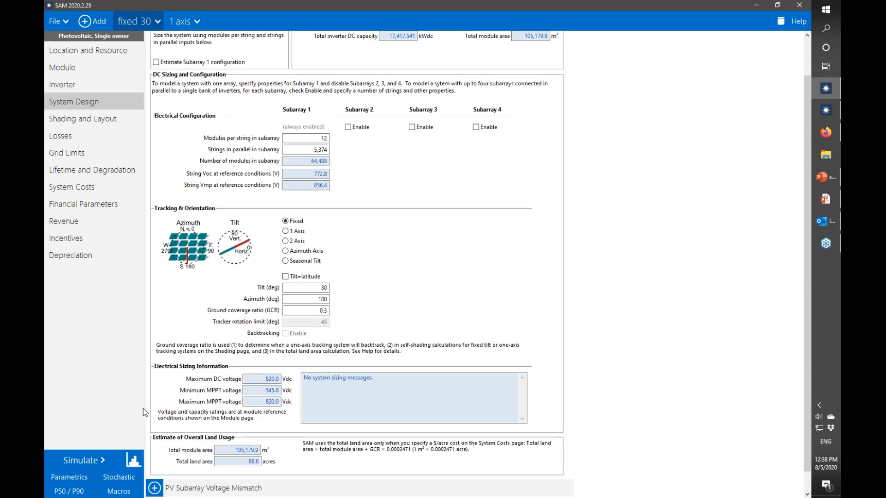
left_click(134, 467)
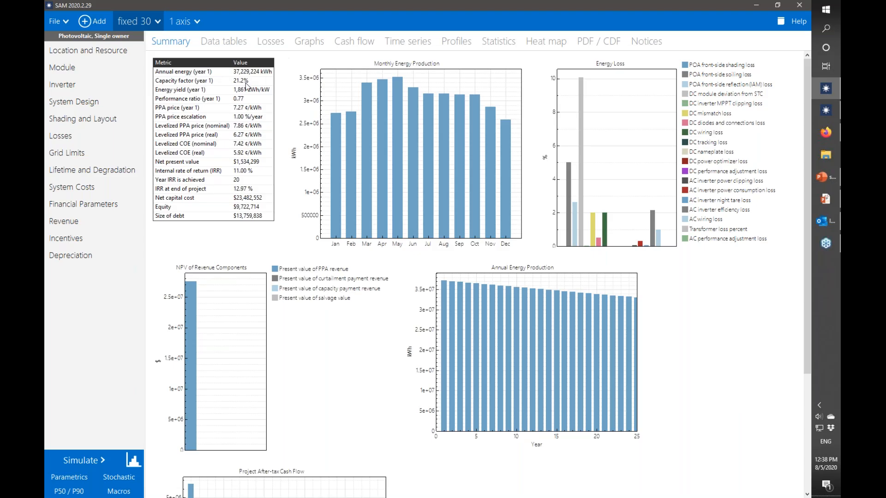
left_click(185, 23)
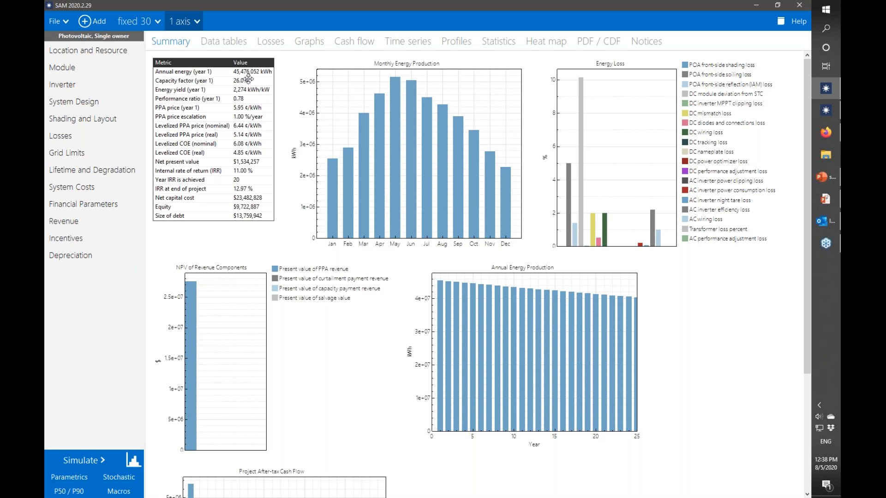
- Examine the 1 axis case's balance of system equipment cost per Wdc and its module inputs
left_click(104, 192)
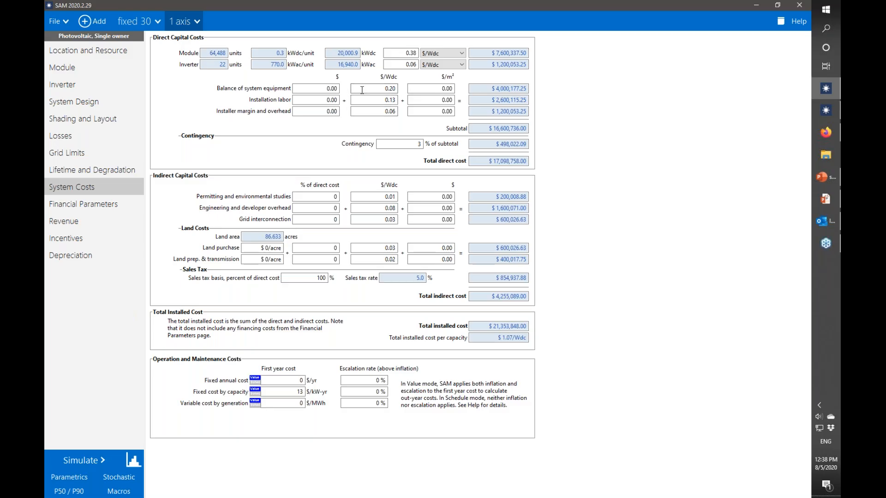
left_click(390, 89)
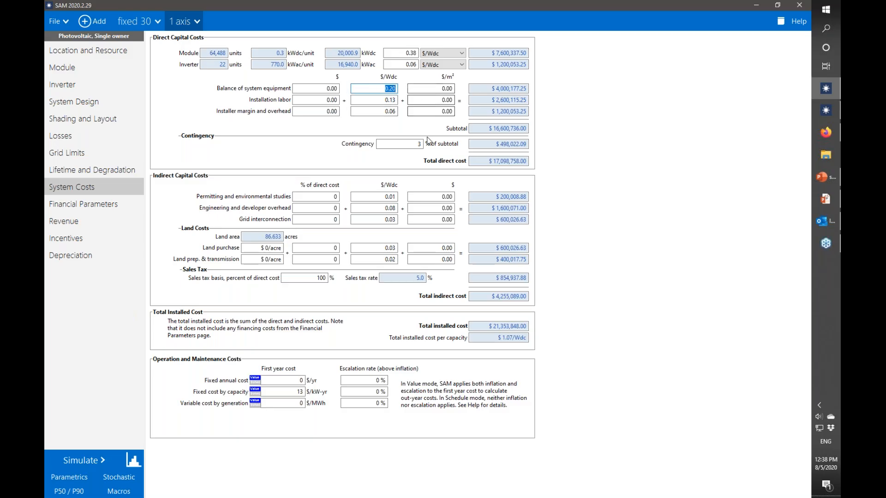
left_click(74, 68)
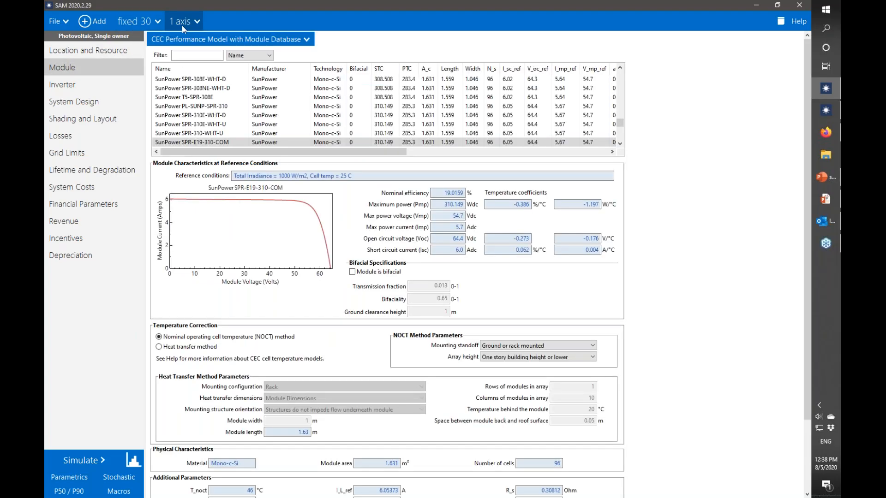
- Check the ground coverage ratio in the fixed 30 case's system design inputs
left_click(131, 23)
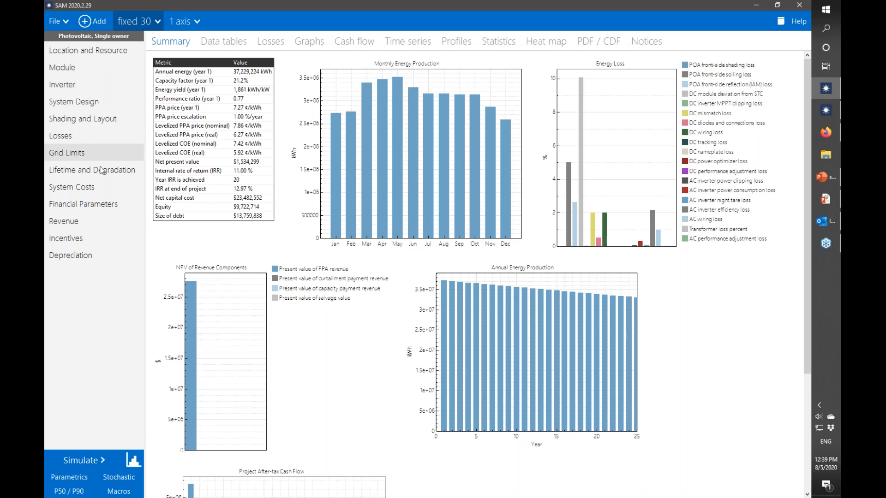
left_click(104, 104)
left_click(305, 311)
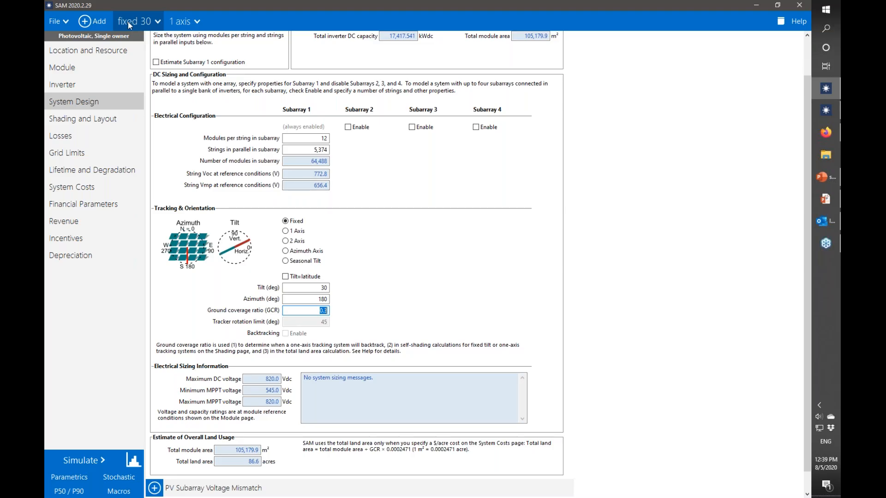
left_click(178, 21)
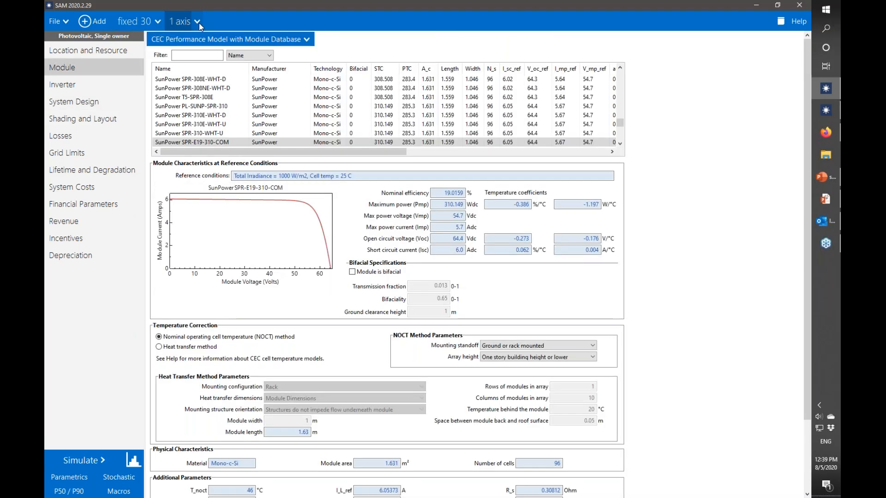
left_click(198, 23)
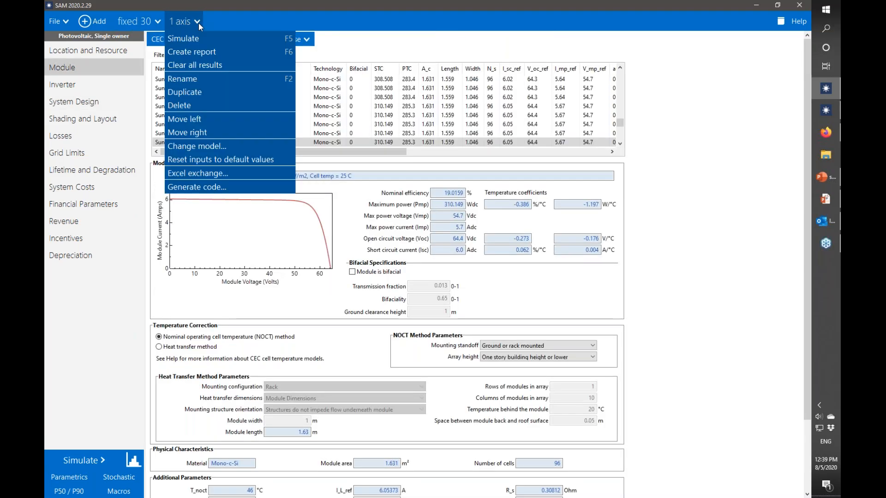
left_click(210, 100)
left_click(248, 21)
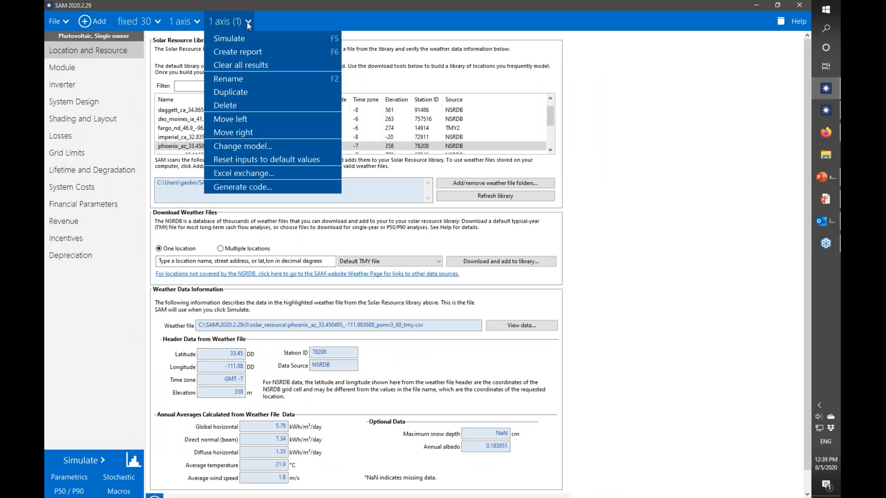
left_click(248, 104)
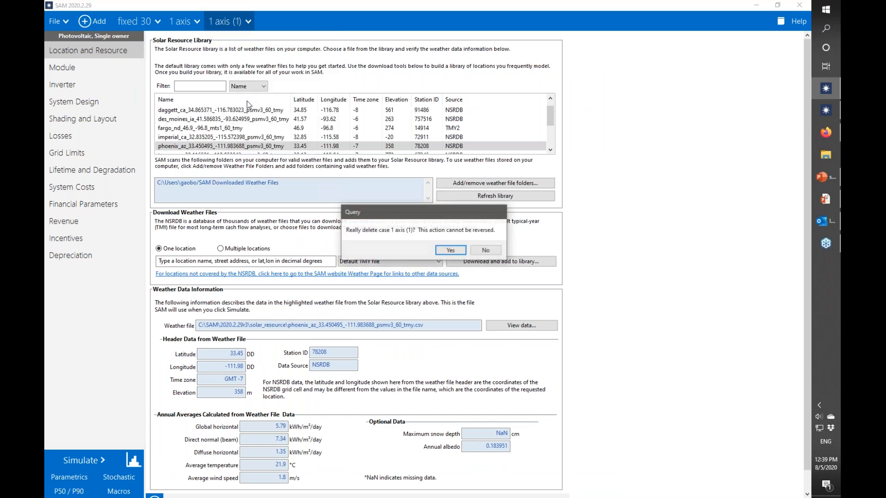
left_click(451, 250)
- Delete the 1 axis case from the project and confirm the deletion
left_click(198, 24)
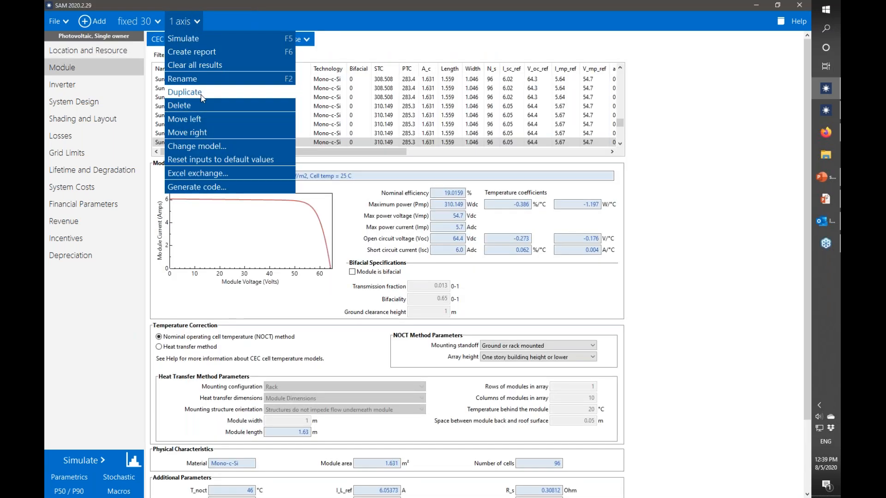
left_click(201, 105)
left_click(450, 252)
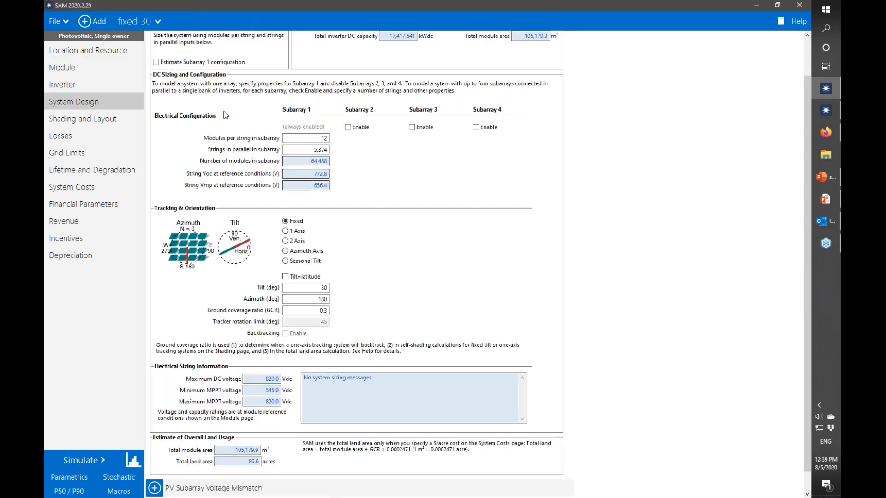
- Duplicate the fixed 30 case and rename the copy as "fixed gcr = 0.9"
left_click(158, 21)
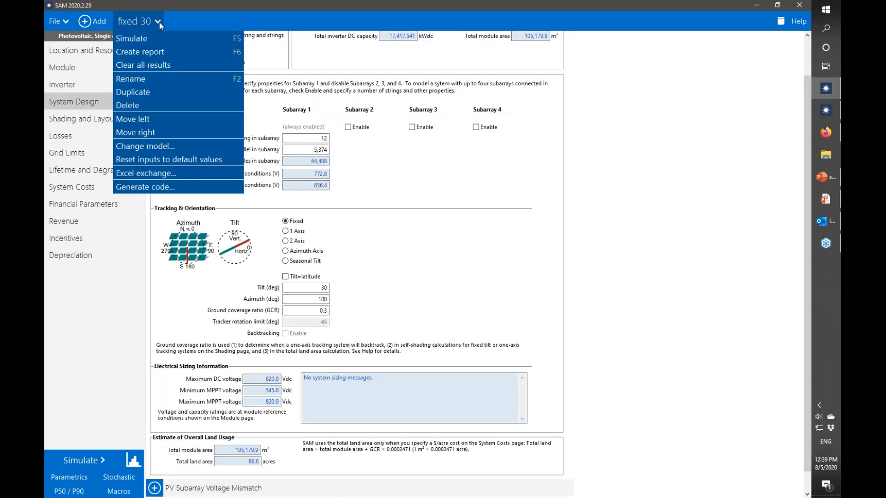
left_click(172, 94)
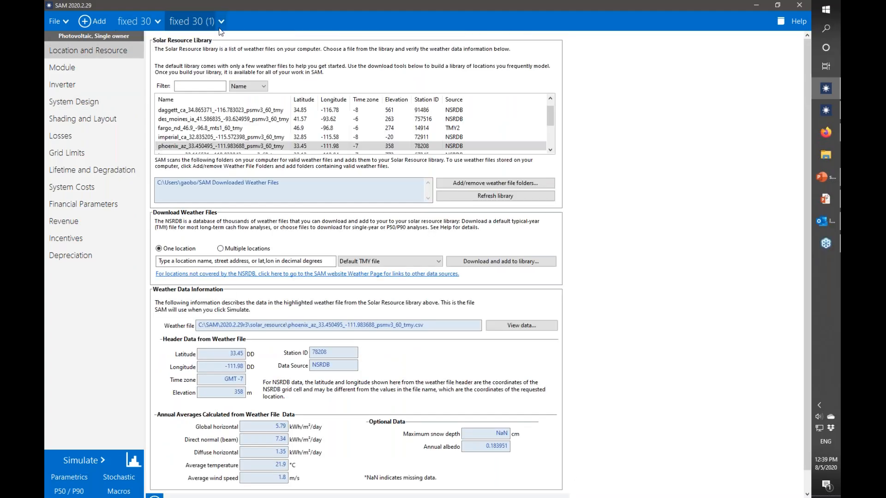
left_click(221, 23)
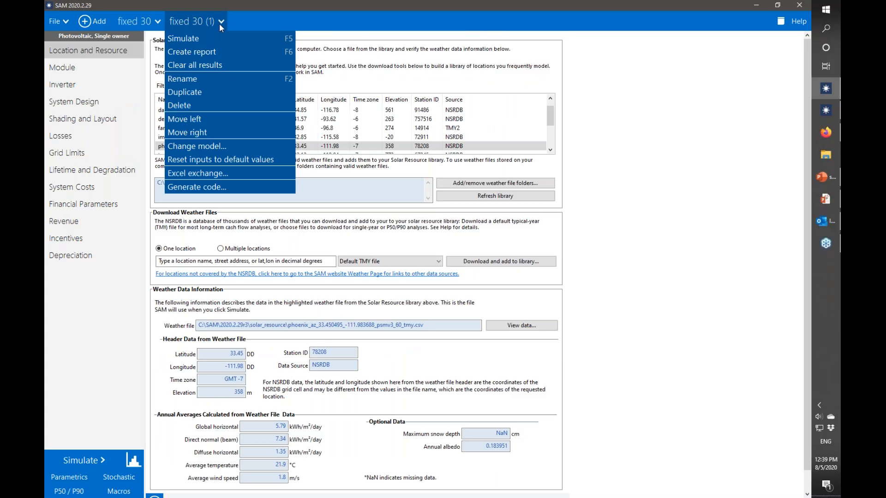
left_click(220, 23)
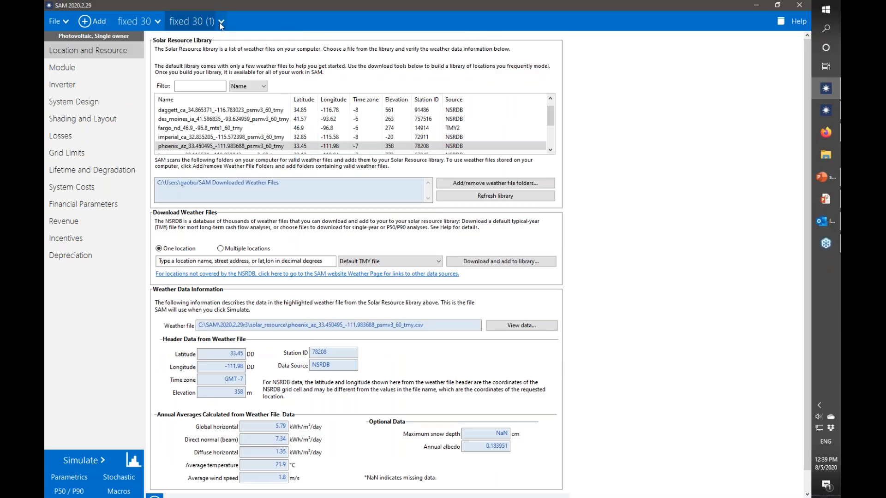
left_click(221, 24)
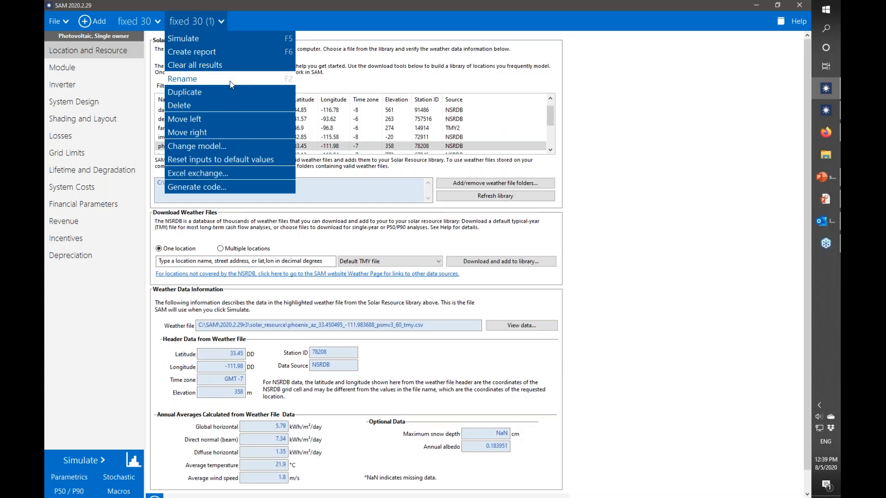
left_click(231, 79)
left_click_drag(373, 249, 433, 251)
type("gcr")
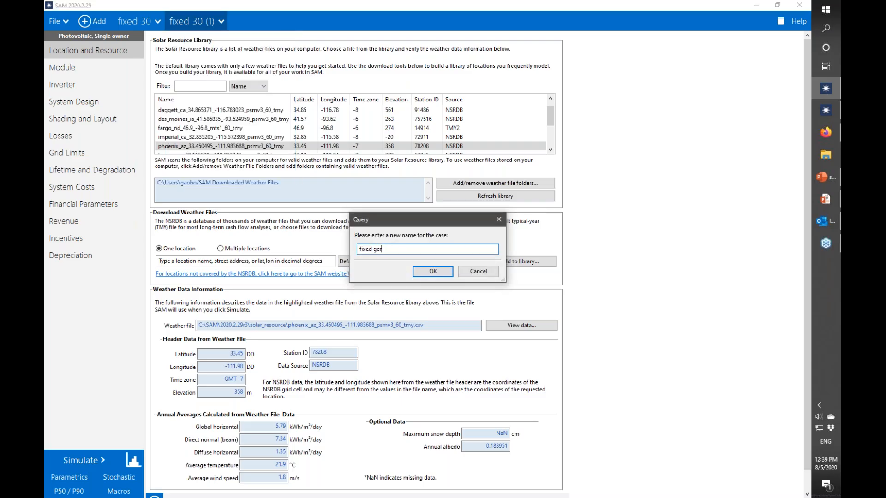
type(" =")
left_click(432, 272)
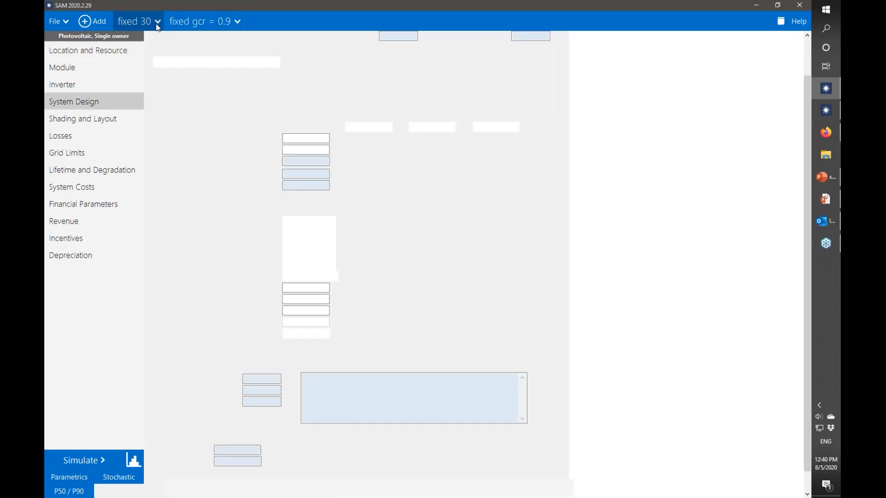
- Rename the original fixed 30 case as "fixed 30 gcr = 0.3"
left_click(157, 23)
left_click(160, 88)
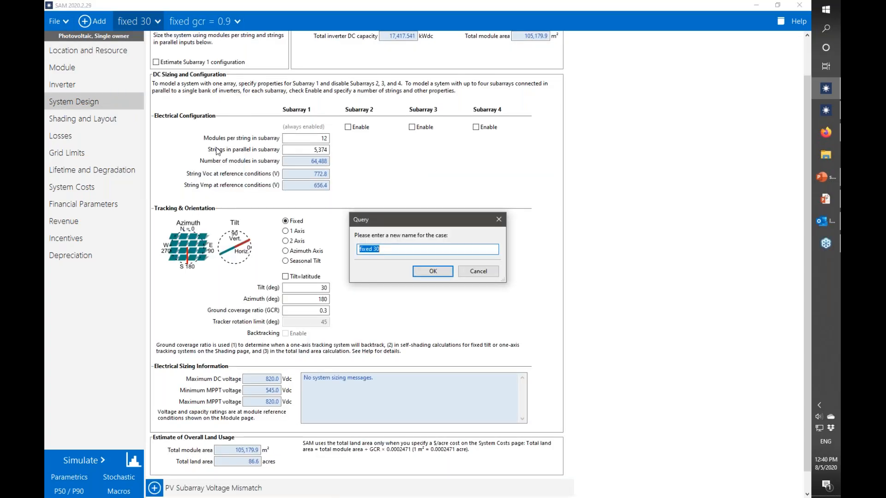
left_click(382, 250)
type("gcr = 0.3")
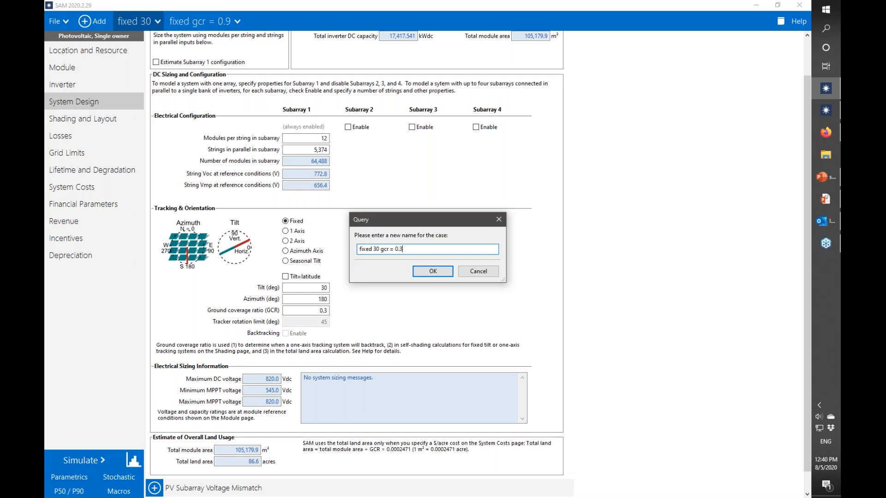
left_click(422, 270)
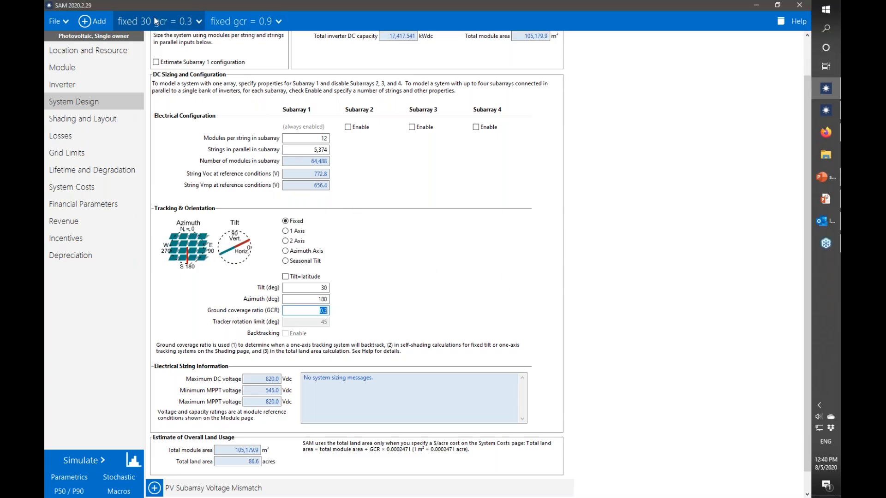
- Open the system design inputs of the fixed gcr = 0.9 case
left_click(220, 24)
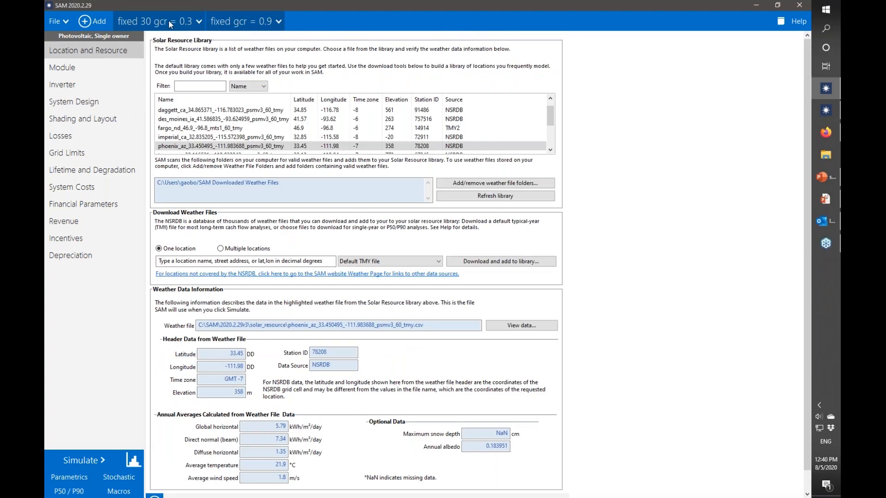
left_click(171, 24)
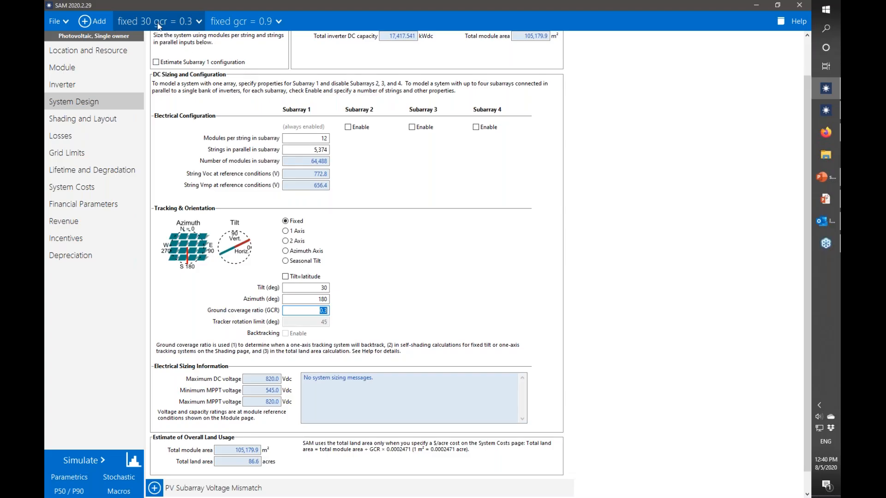
left_click(226, 24)
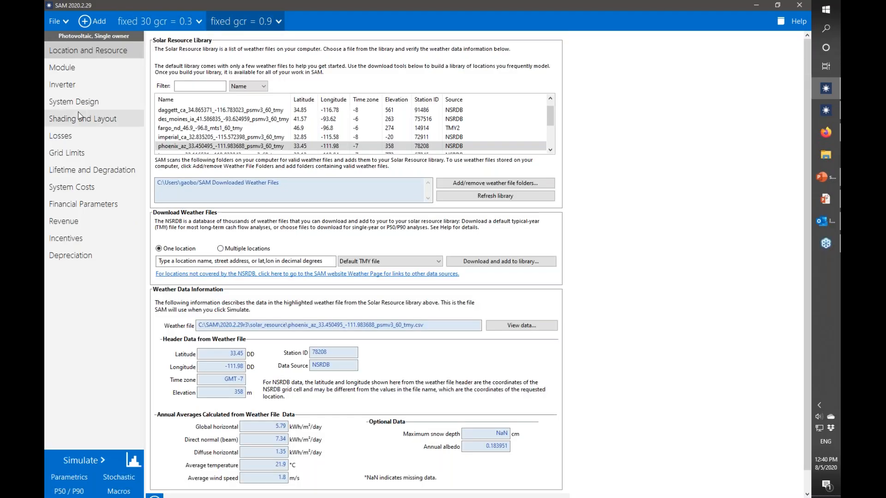
left_click(126, 103)
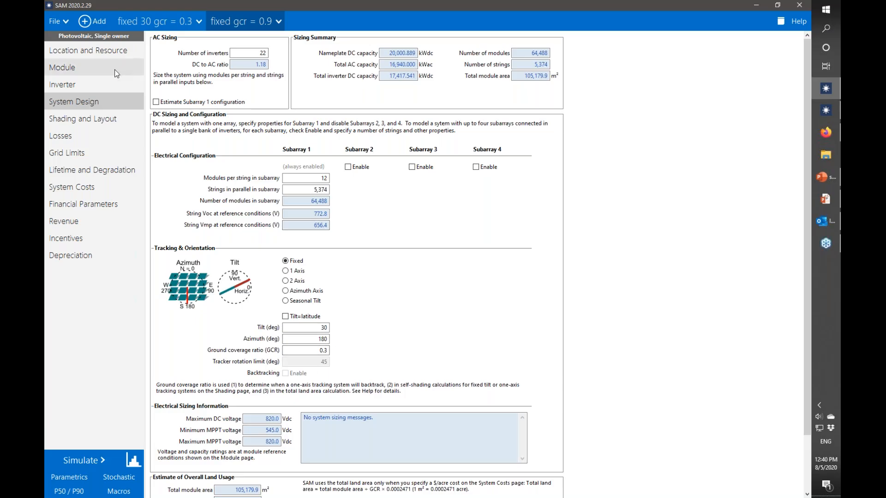
- Review all input values of both cases side by side in the Inputs Browser, and close it
left_click(63, 24)
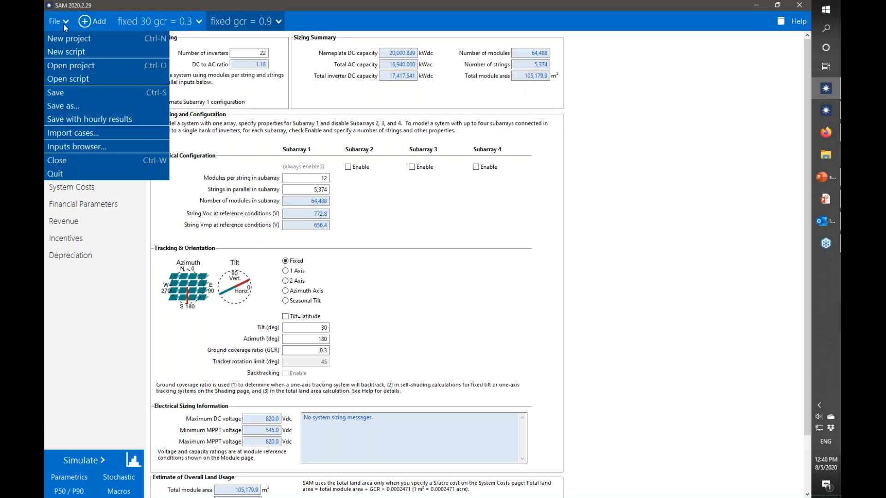
left_click(91, 146)
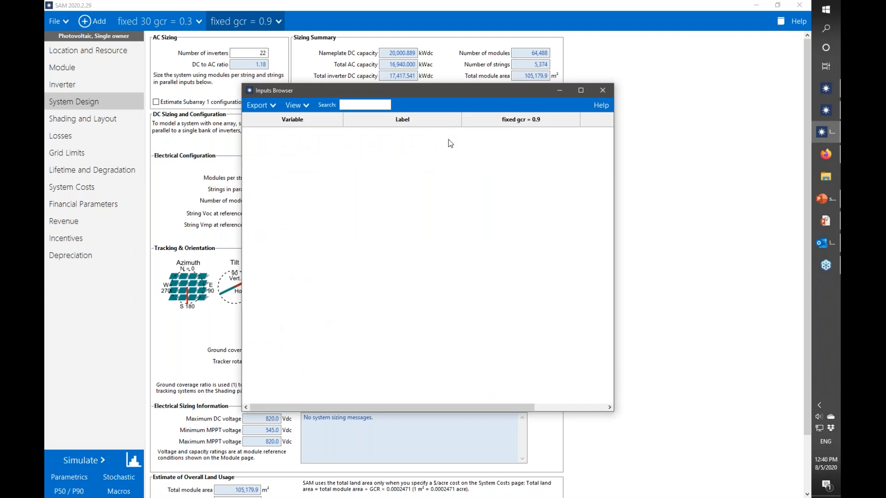
left_click(309, 107)
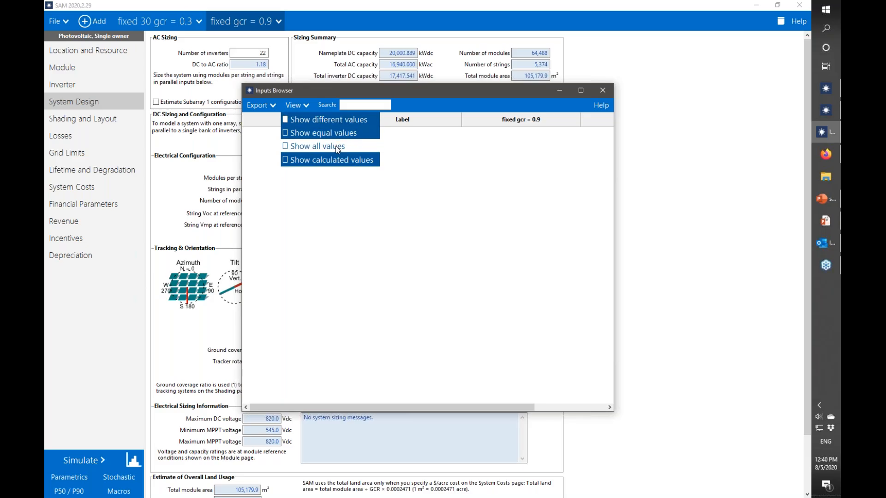
left_click(311, 147)
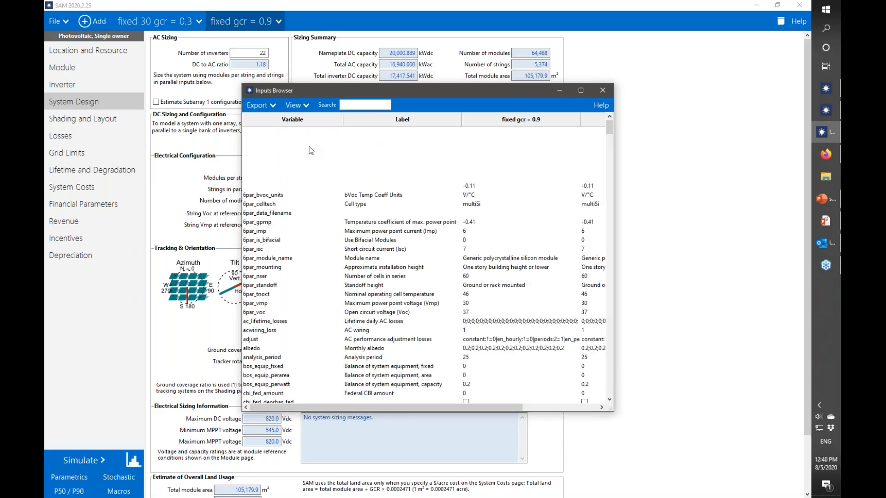
left_click_drag(614, 250, 713, 250)
left_click_drag(705, 136, 647, 99)
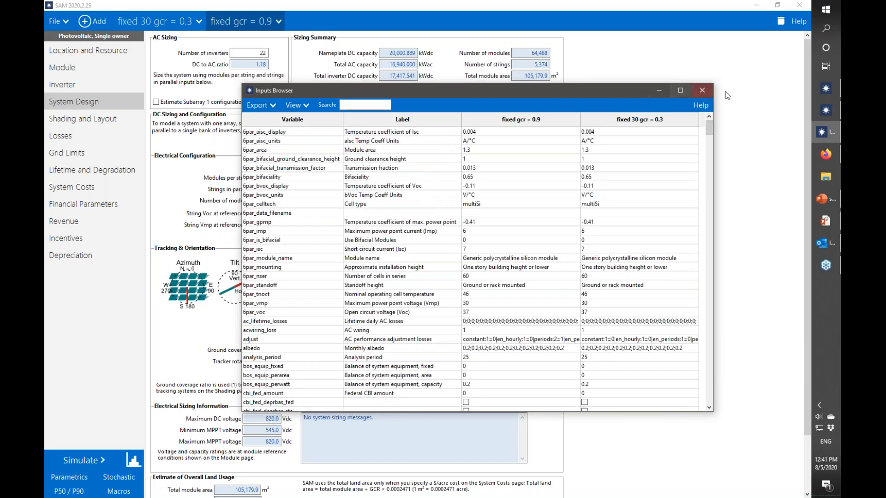
left_click(703, 91)
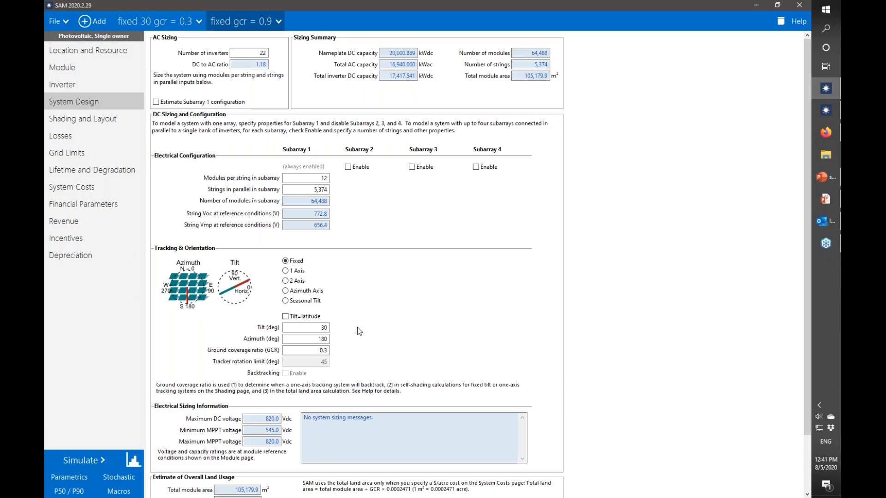
- Set Subarray 1's ground coverage ratio to 0.9 in the fixed gcr = 0.9 case
left_click(324, 351)
left_click_drag(324, 351, 330, 356)
type("9")
- Check which inputs differ between the two cases in the Inputs Browser, and close it
left_click(52, 14)
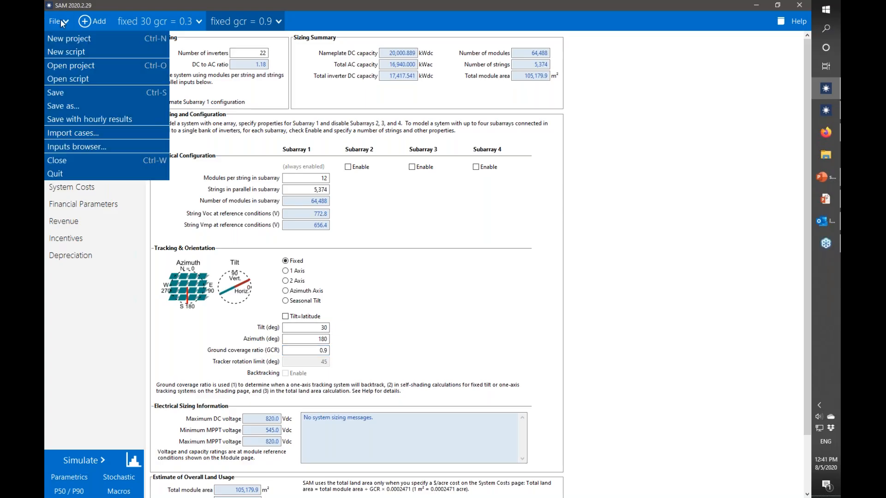
left_click(96, 146)
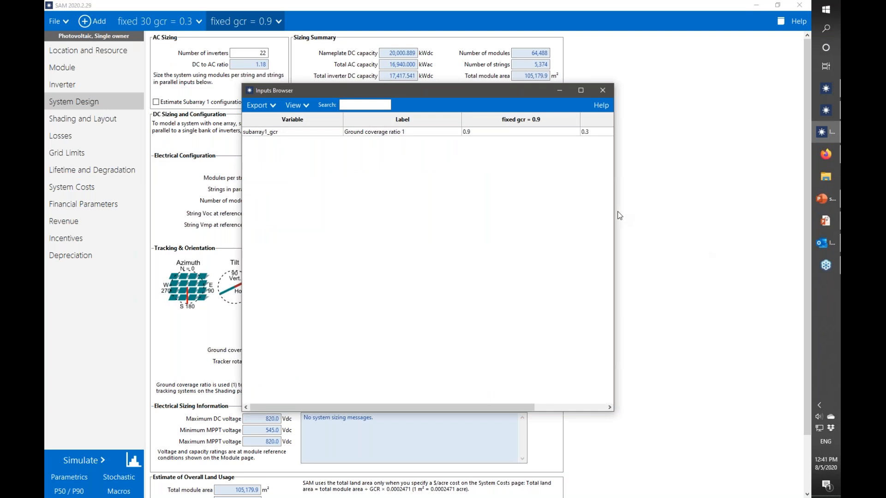
left_click_drag(614, 217, 719, 225)
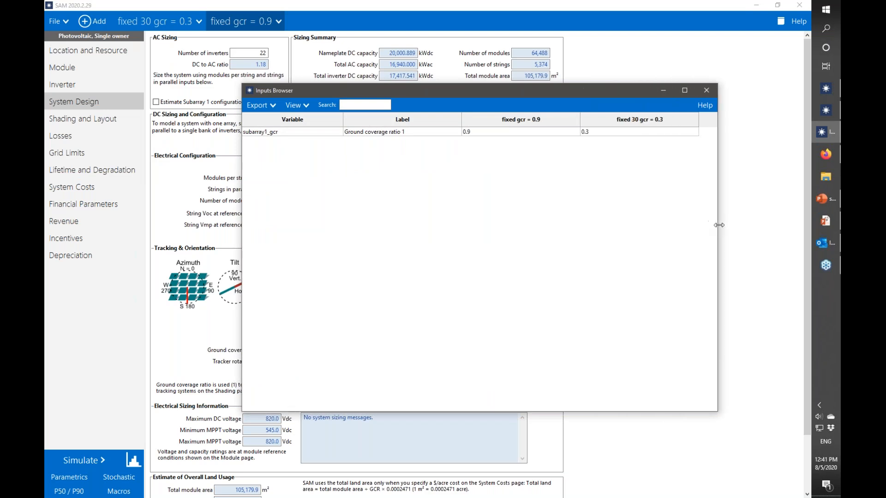
left_click(706, 91)
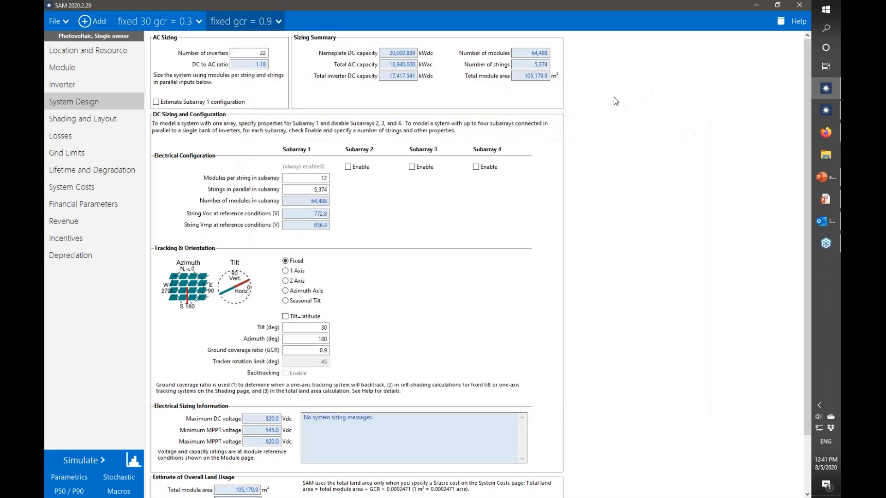
- Run the simulation for the fixed gcr = 0.9 case and for the fixed 30 gcr = 0.3 case
left_click(98, 459)
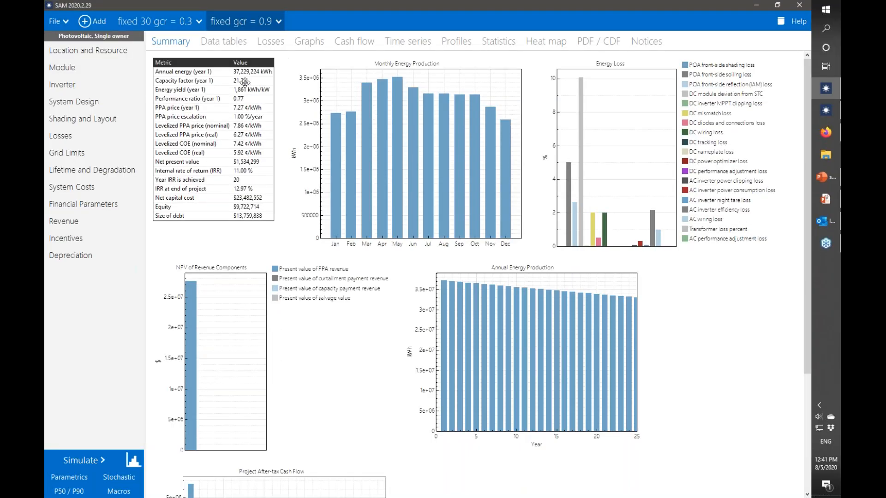
left_click(138, 19)
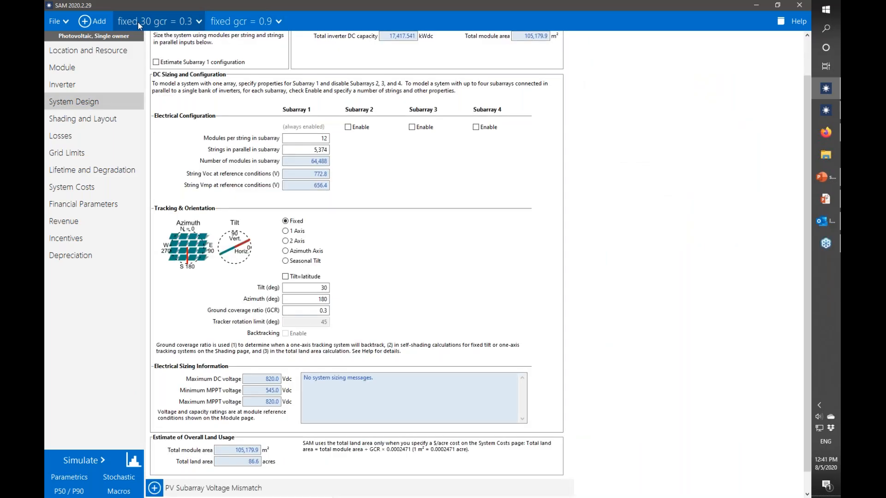
left_click(84, 461)
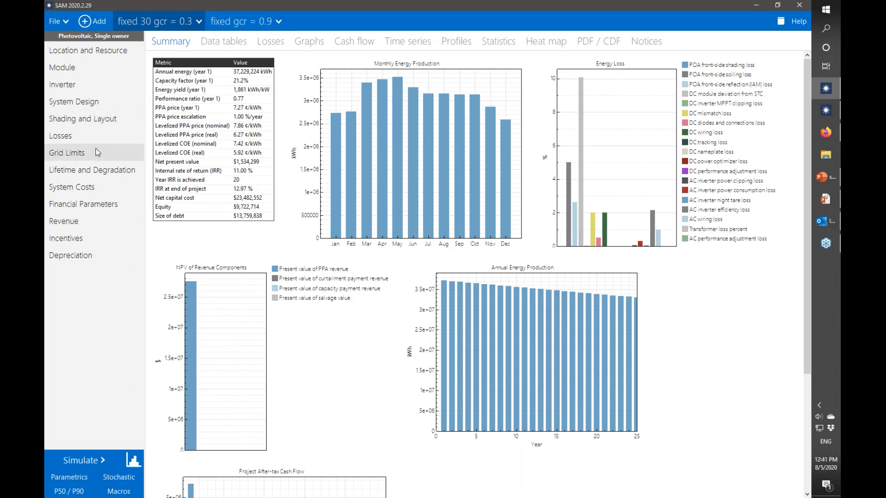
- Set Subarray 1's self shading to Standard (Non-linear) in the fixed 30 gcr = 0.3 case
left_click(96, 120)
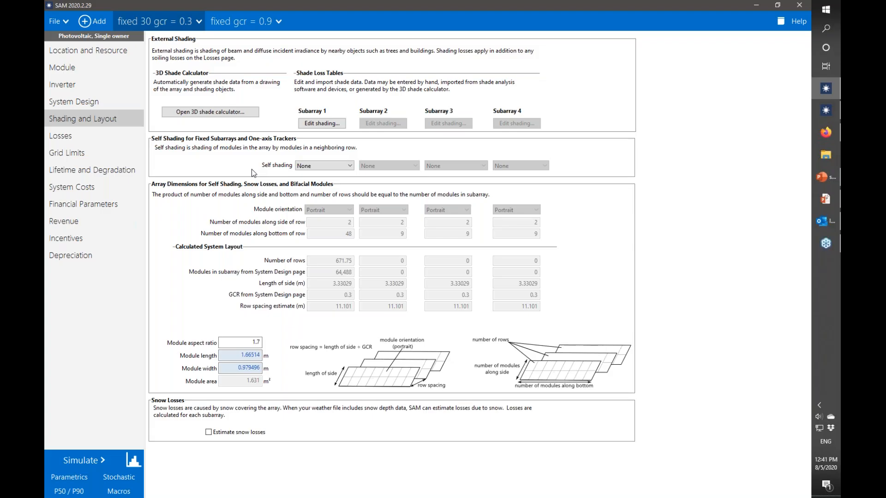
left_click(348, 168)
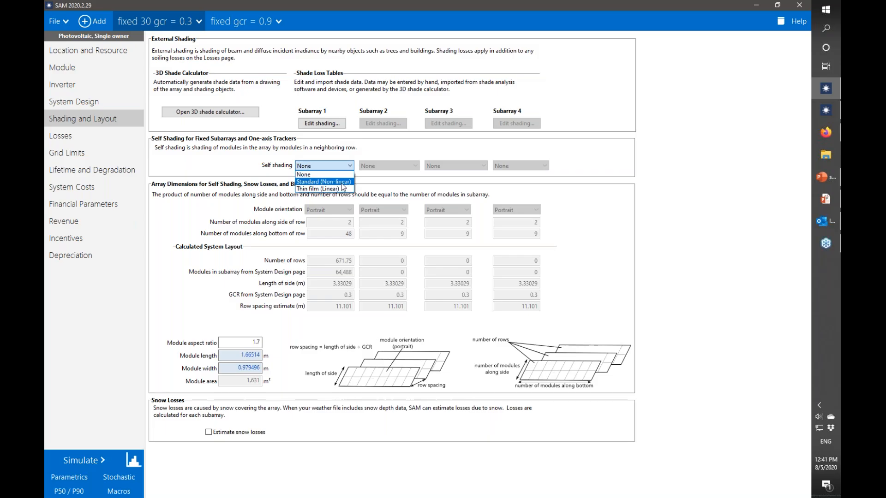
left_click(342, 183)
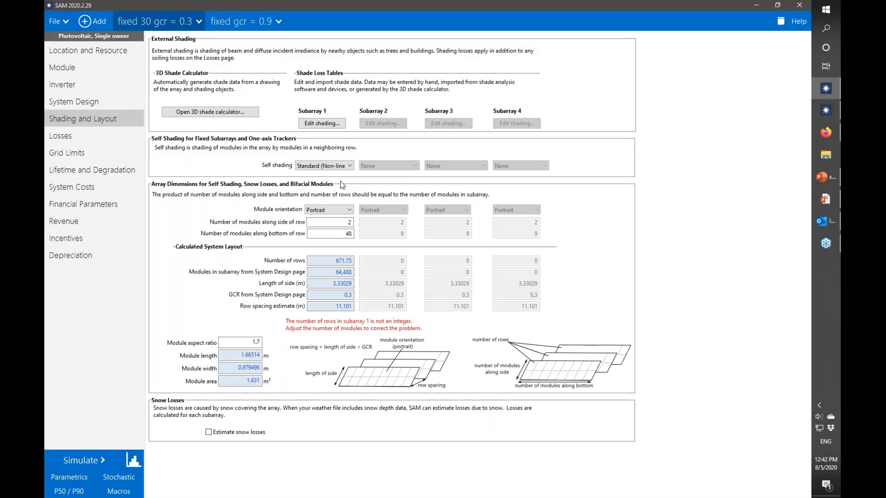
left_click(350, 167)
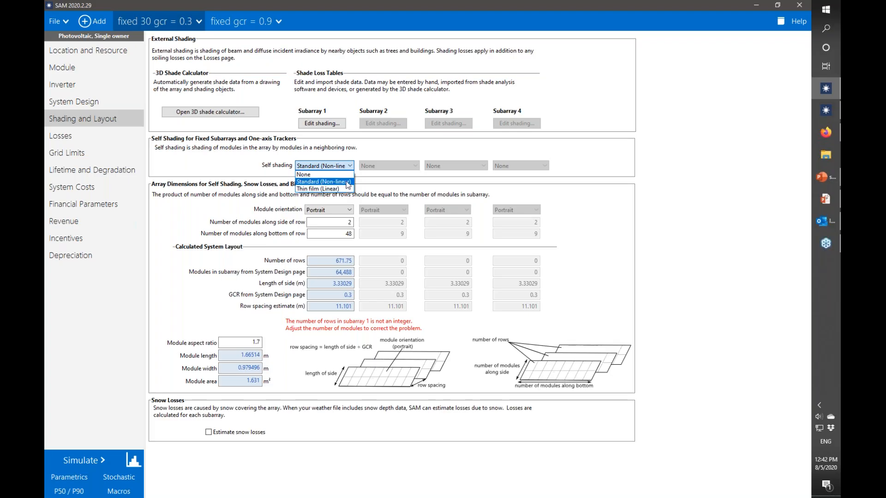
left_click(348, 182)
- Check the selected module's cell material among its physical characteristics, and return to the self-shading settings
left_click(78, 69)
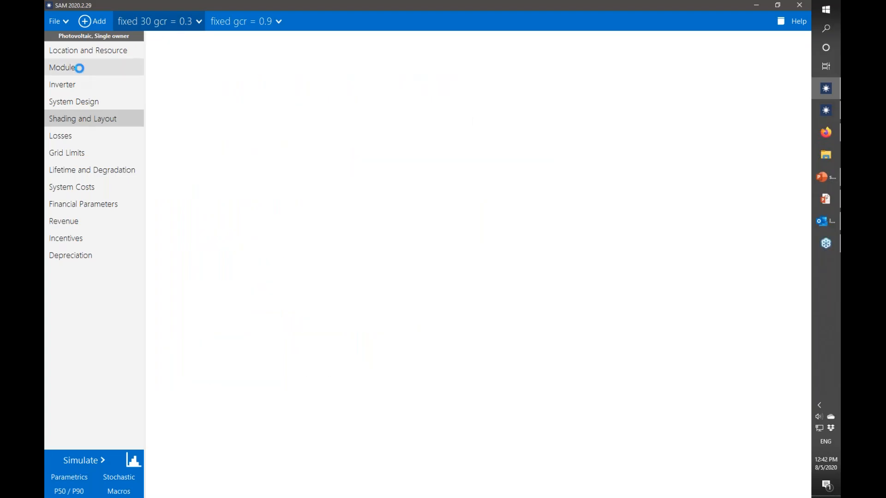
scroll(240, 430, "down", 3)
left_click_drag(243, 378, 182, 381)
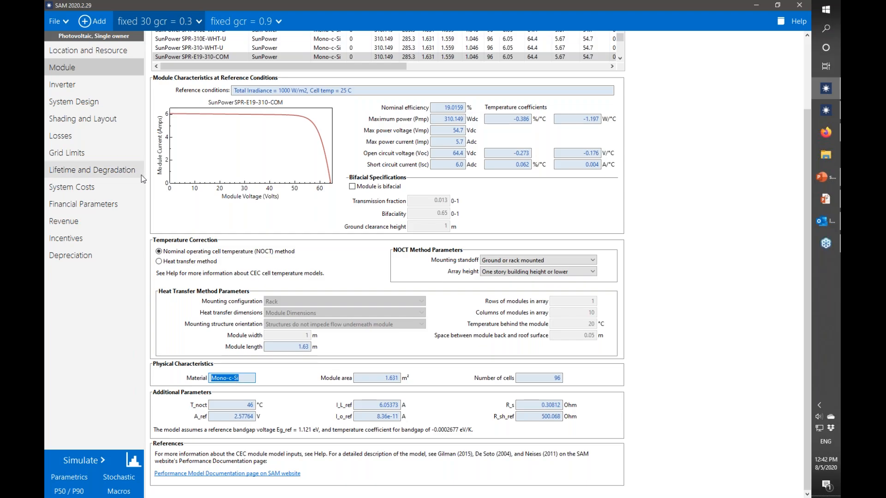
left_click(93, 122)
left_click(350, 170)
left_click(350, 171)
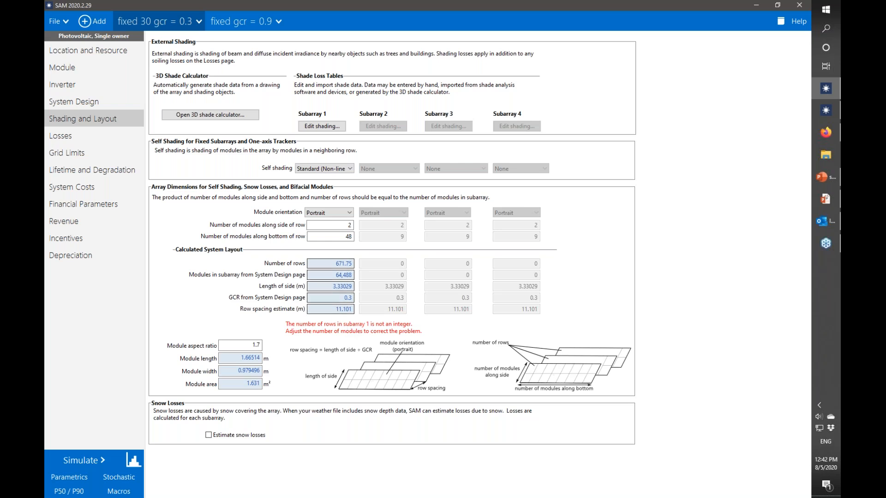
- Check the modules per string in the system design, and set Subarray 1's number of modules along the bottom of the row to 12
left_click_drag(326, 264, 351, 264)
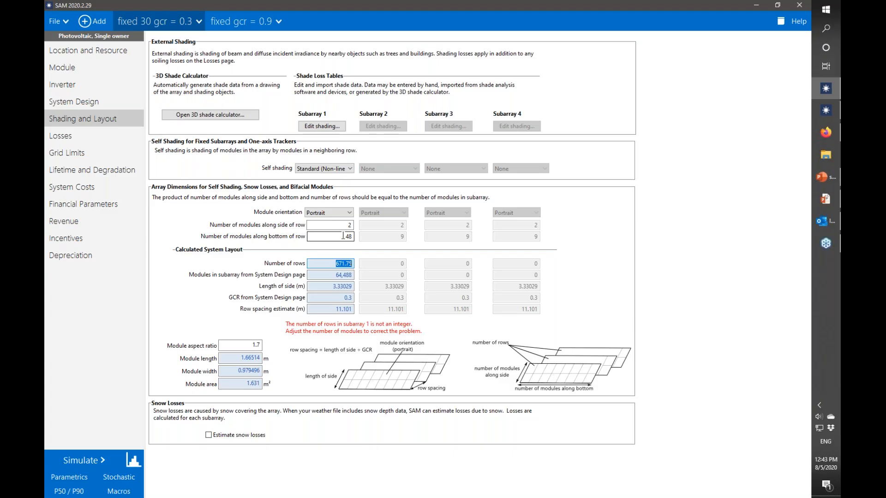
left_click(88, 106)
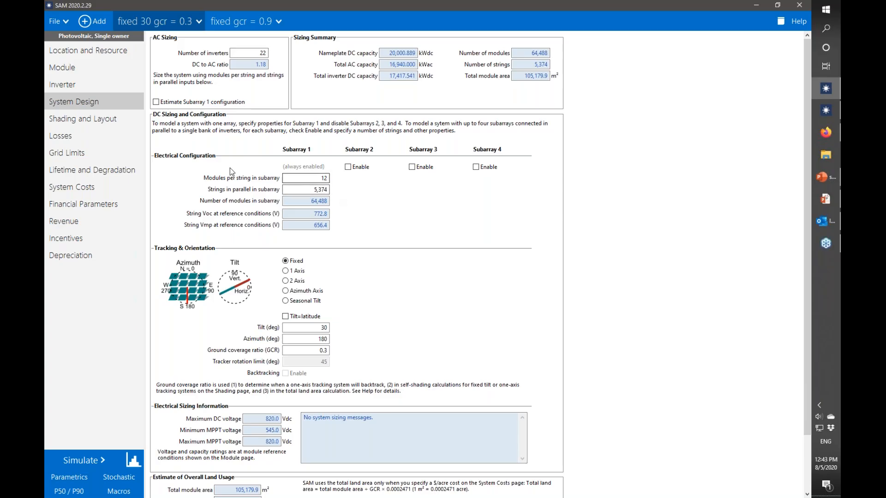
left_click(73, 123)
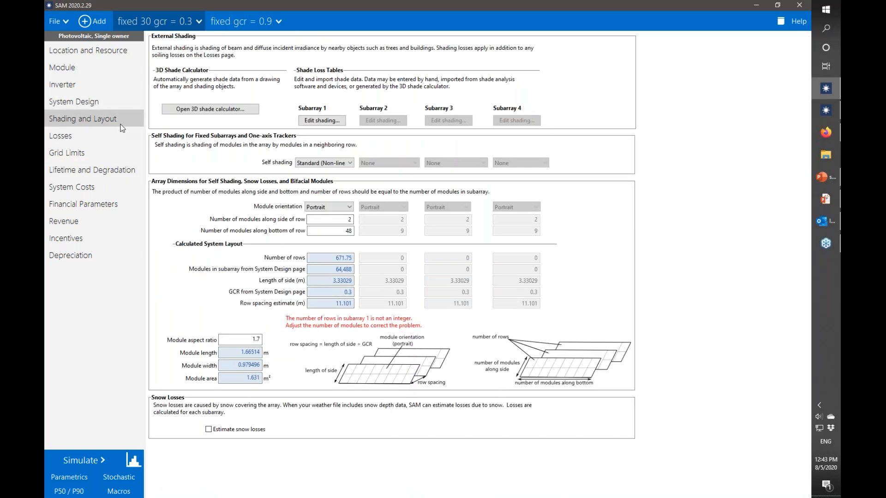
left_click(341, 233)
type("12")
left_click(342, 219)
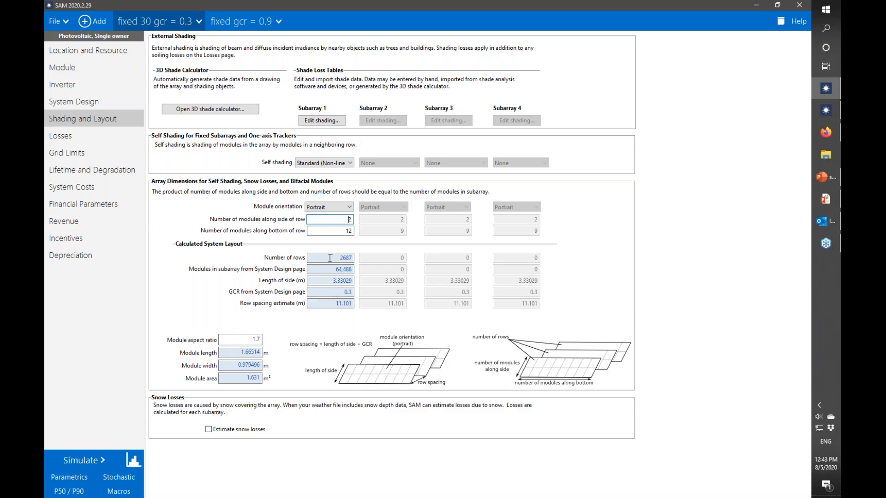
left_click_drag(327, 259, 362, 255)
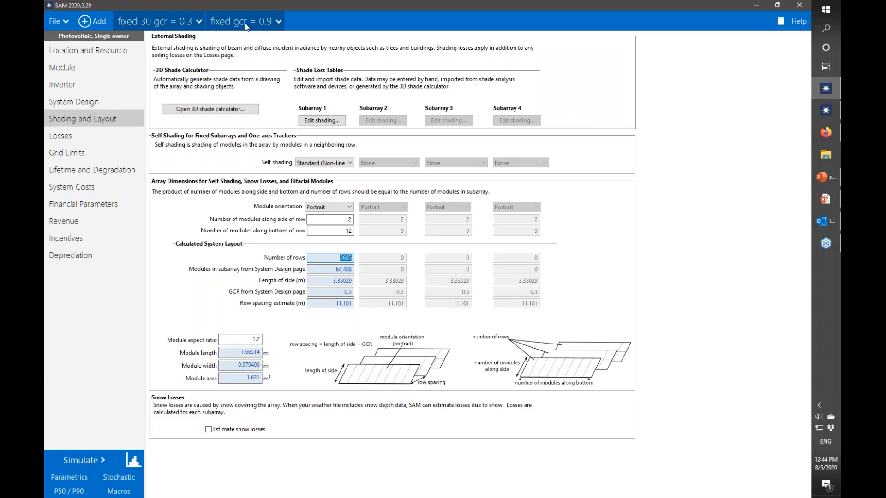
- In the Inputs Browser, set the fixed gcr = 0.9 case to 12 modules along the bottom of row 1 and Standard (Non-linear) self shading
left_click(60, 29)
left_click(73, 142)
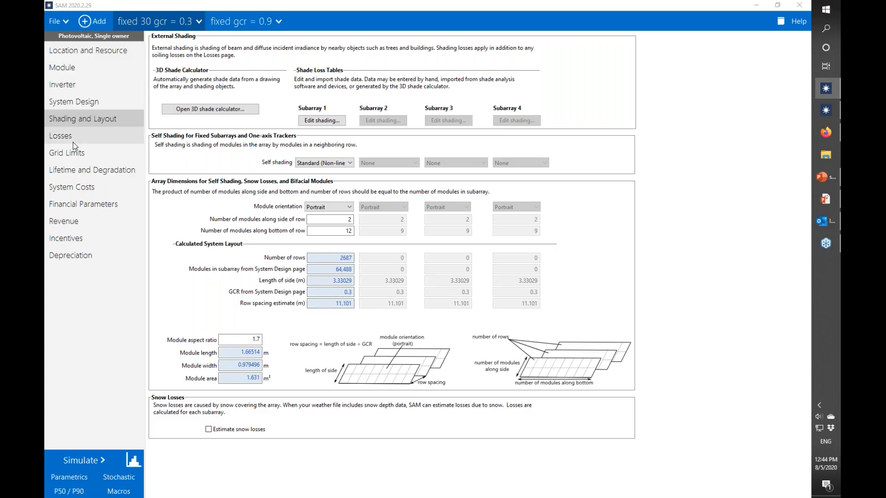
left_click_drag(613, 223, 740, 230)
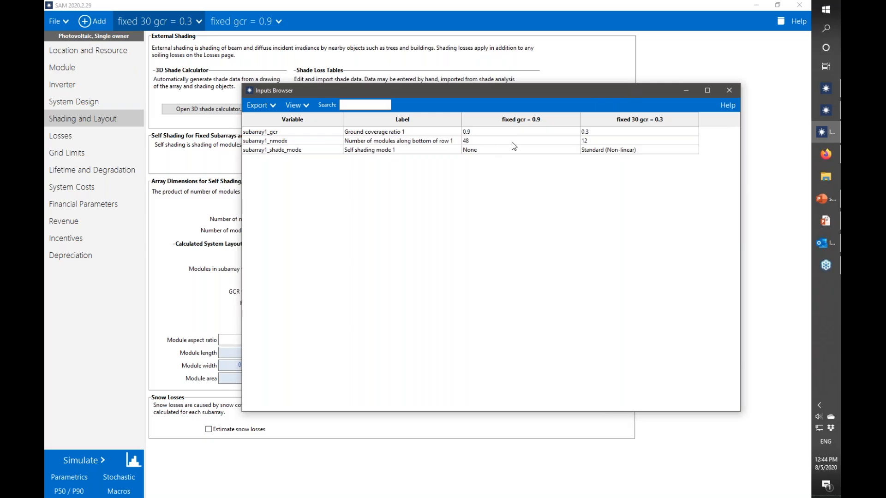
double_click(491, 141)
type("12")
double_click(491, 149)
left_click(577, 151)
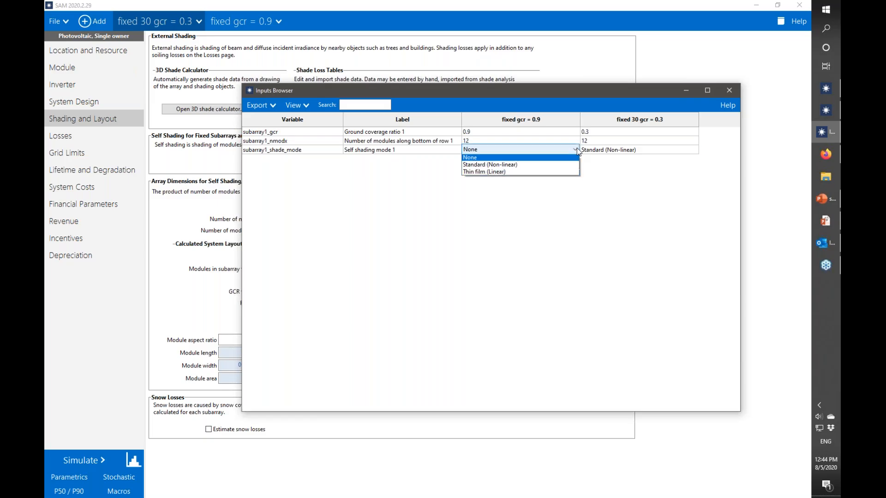
left_click(534, 166)
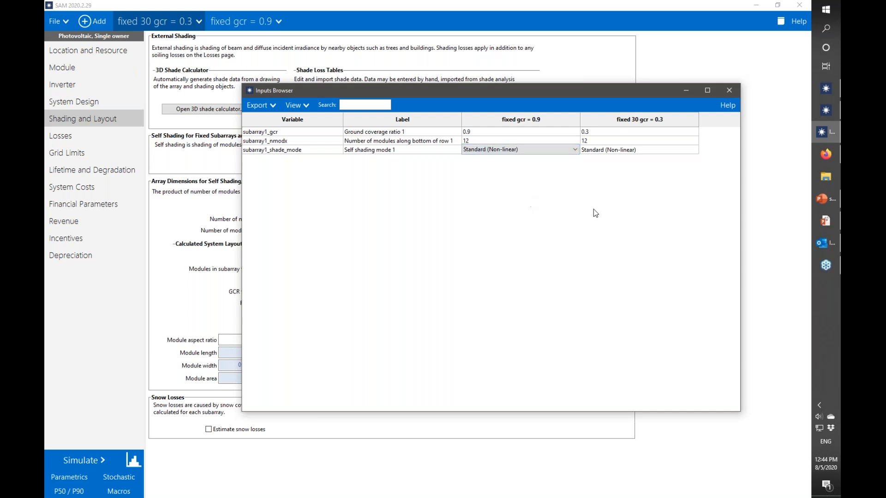
left_click(731, 91)
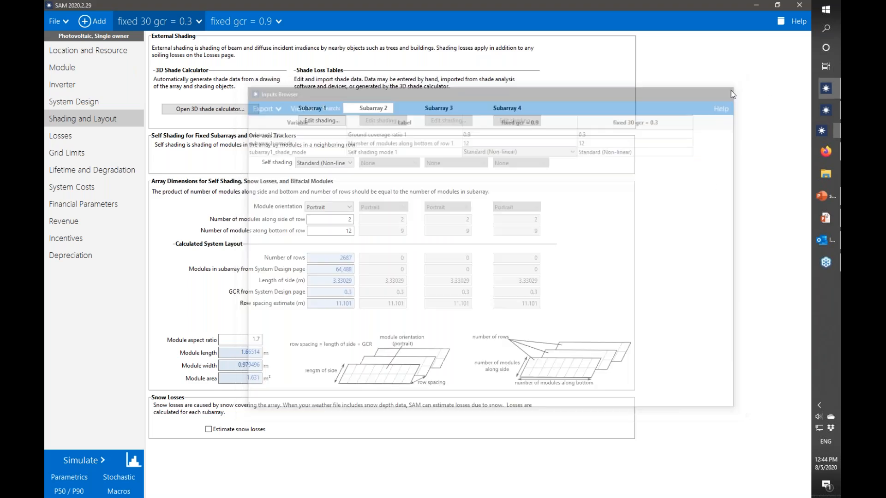
- Rerun the simulation for the fixed 30 gcr = 0.3 case and for the fixed gcr = 0.9 case
left_click(84, 460)
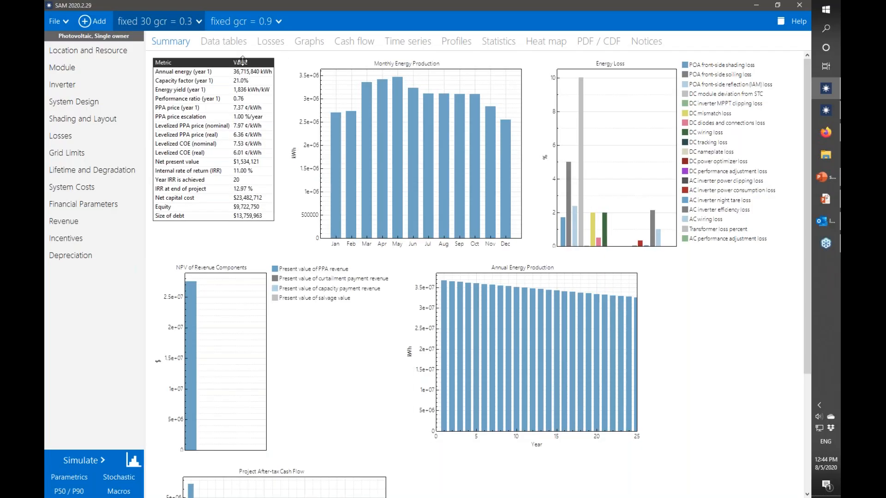
left_click(240, 20)
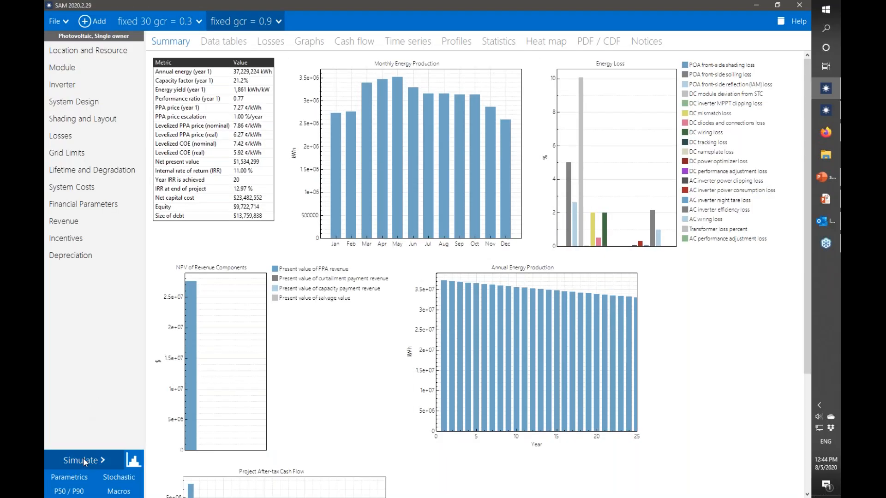
left_click(84, 461)
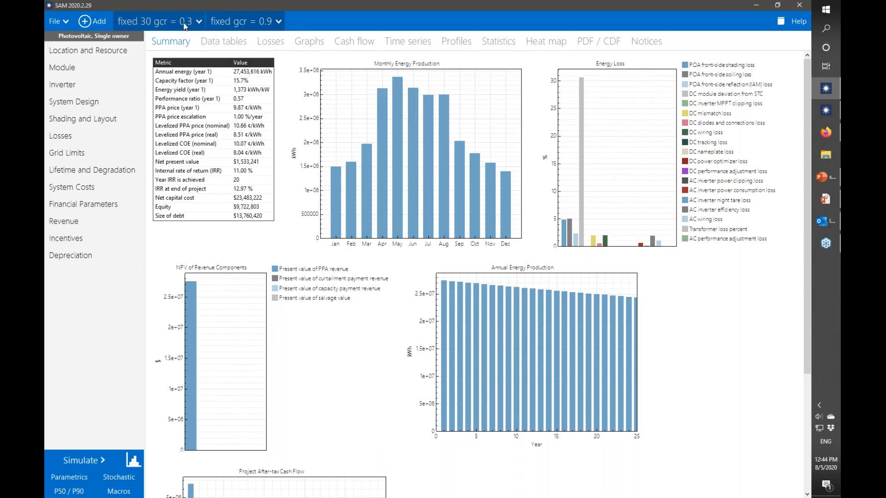
- Compare the annual energy and capacity factor in the summary results of the two cases
left_click(159, 23)
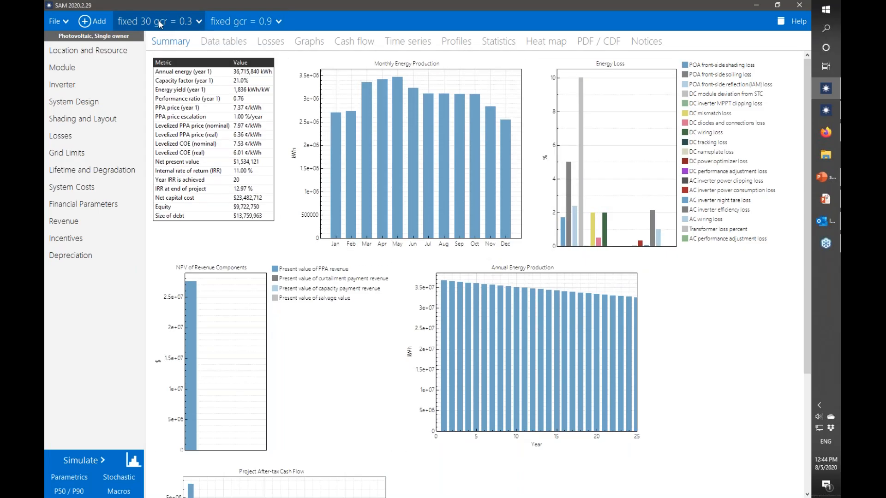
left_click(228, 27)
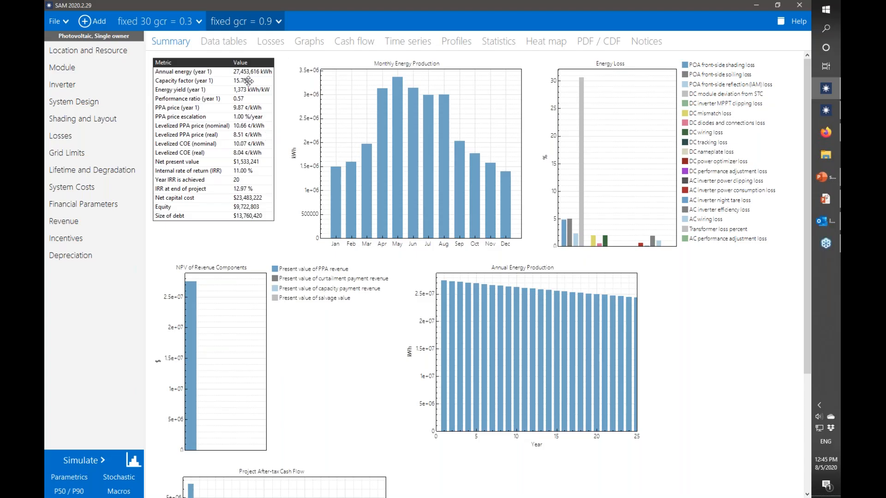
left_click(162, 26)
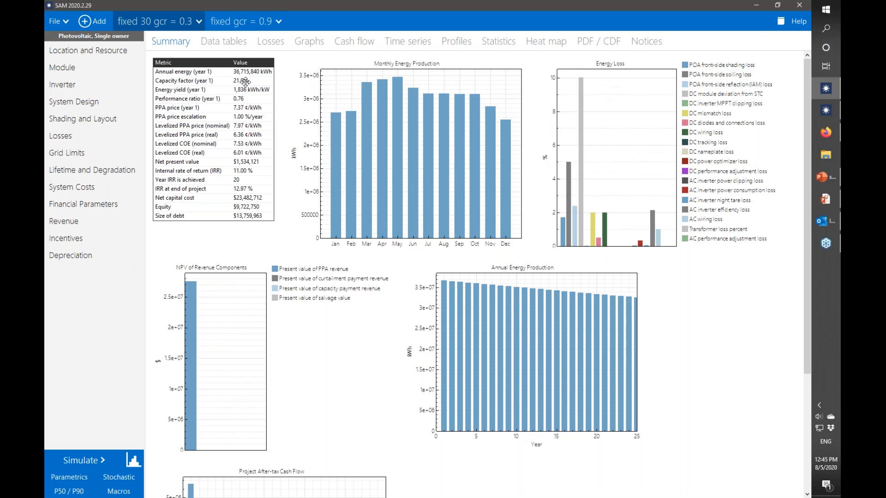
left_click(240, 24)
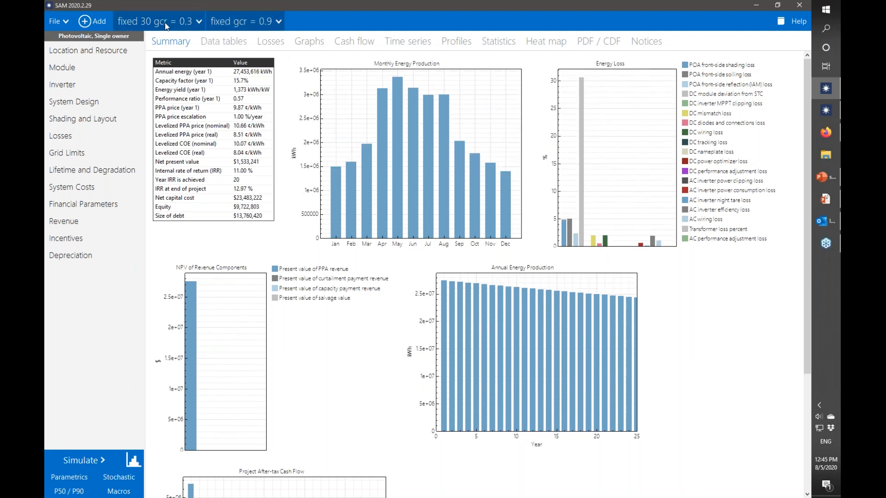
left_click(167, 25)
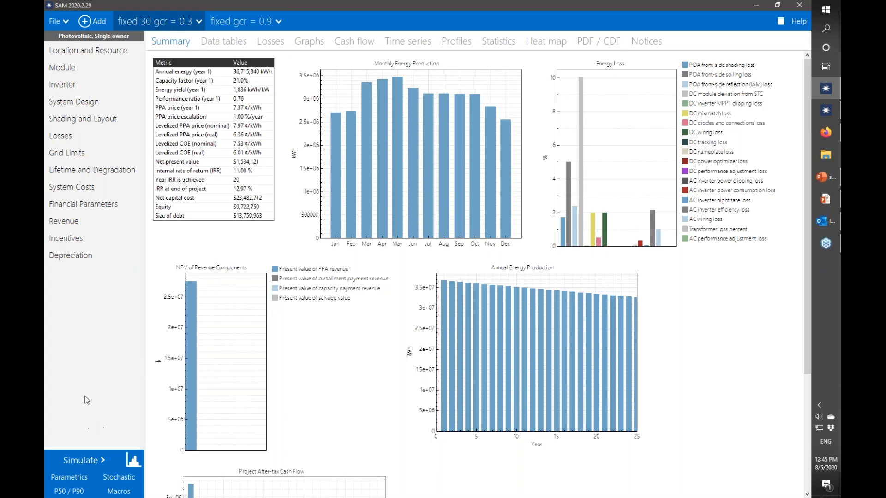
- Start a parametric quick setup for the fixed 30 gcr = 0.3 case and add Ground coverage ratio 1 as its variable
left_click(74, 479)
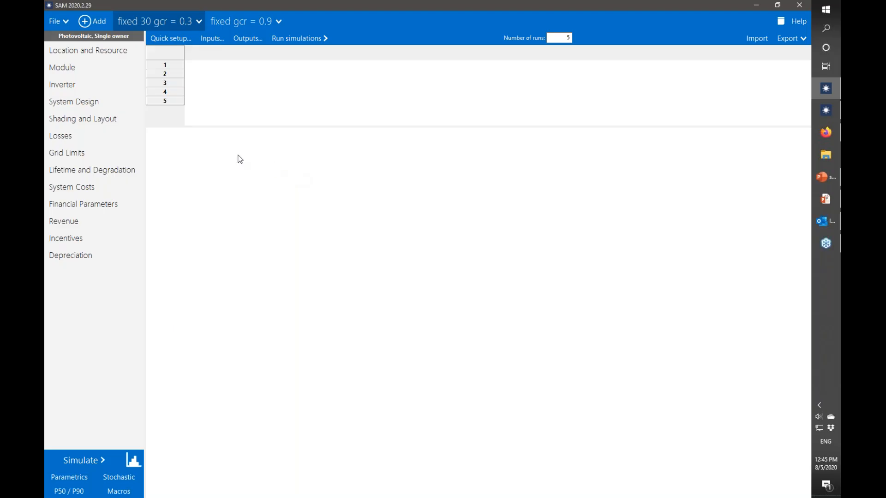
left_click(178, 39)
left_click(429, 221)
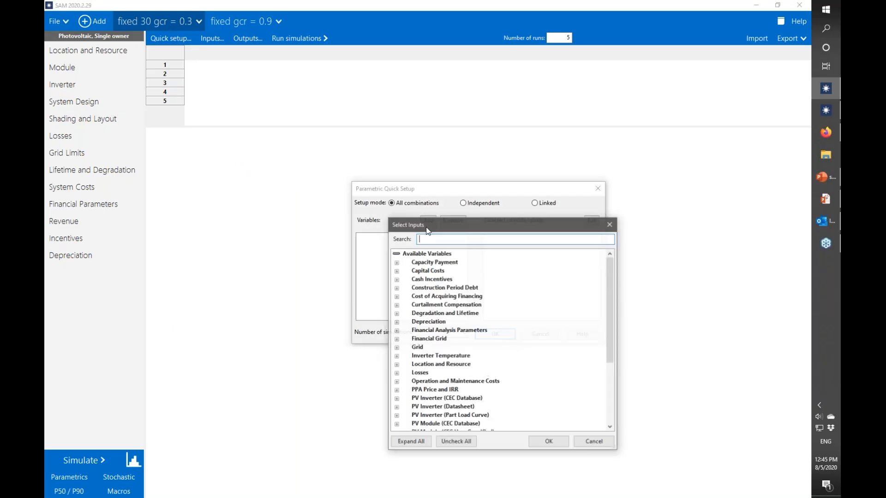
type("gcir")
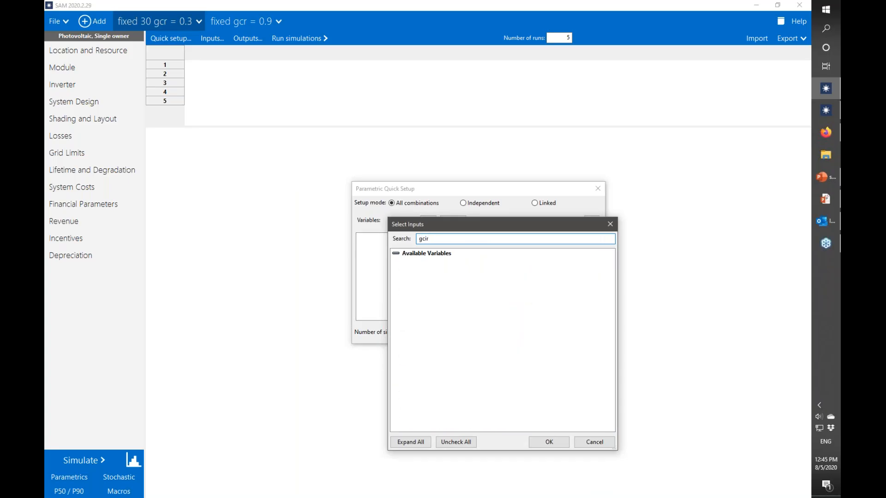
key("BackSpace")
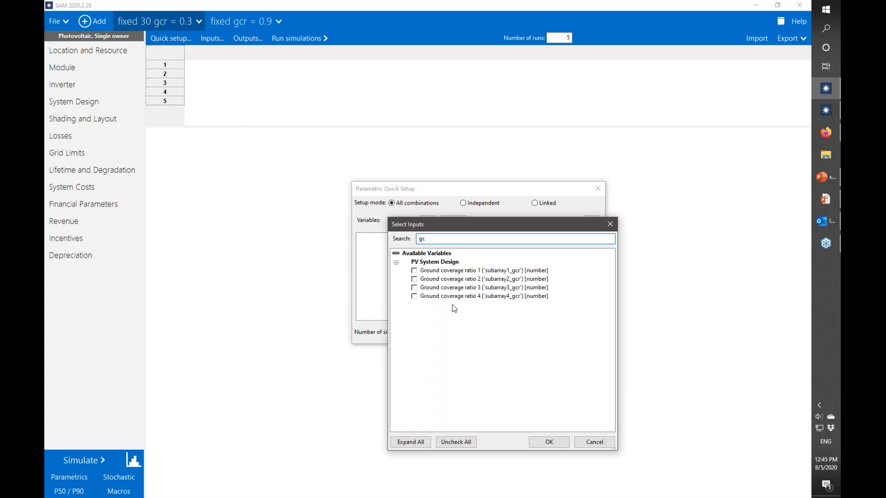
left_click(414, 271)
left_click(549, 443)
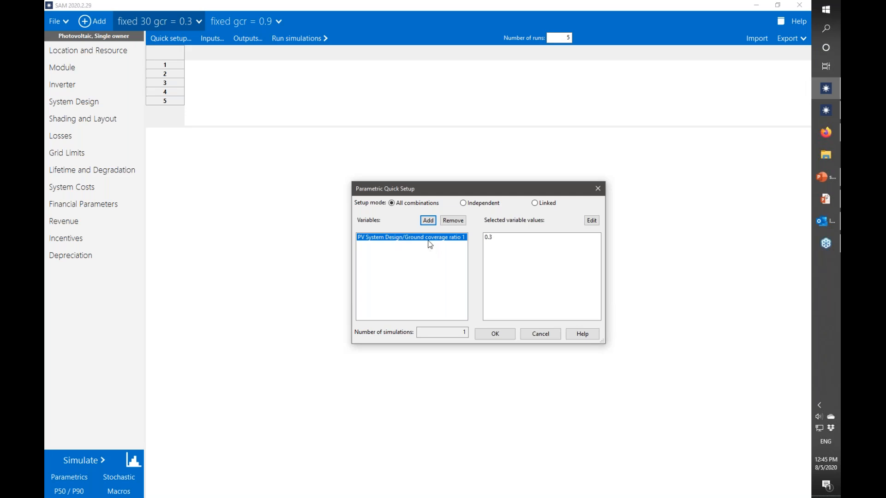
- Define the parametric values of Ground coverage ratio 1 from 0.3 to 0.9 in increments of 0.1
left_click(592, 221)
left_click(610, 272)
left_click_drag(610, 272, 644, 274)
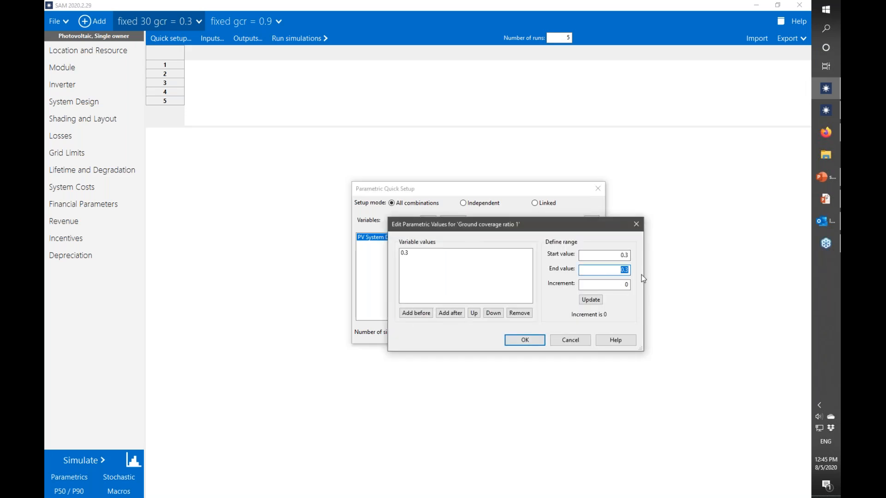
type(".9")
double_click(621, 283)
key("BackSpace")
type(".1")
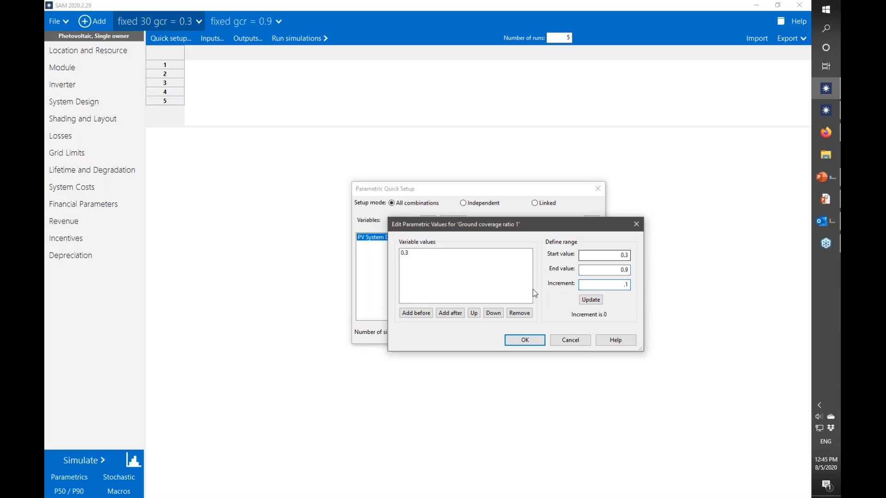
left_click(597, 301)
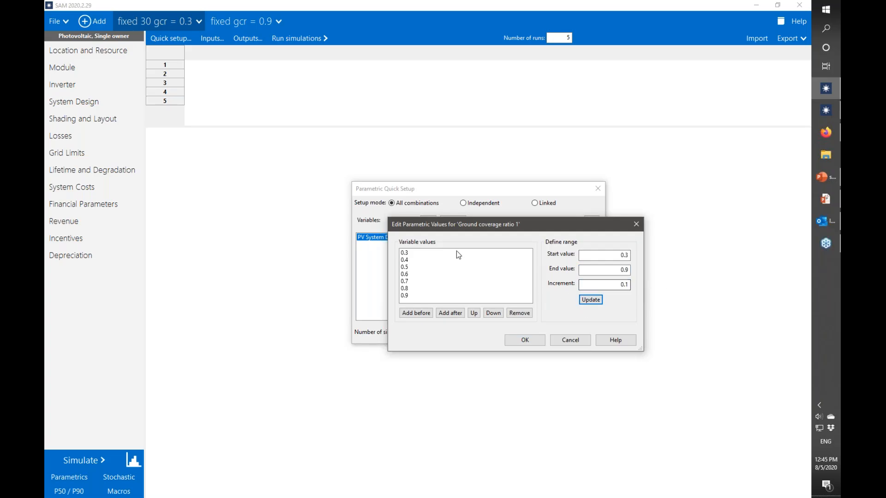
left_click(407, 254)
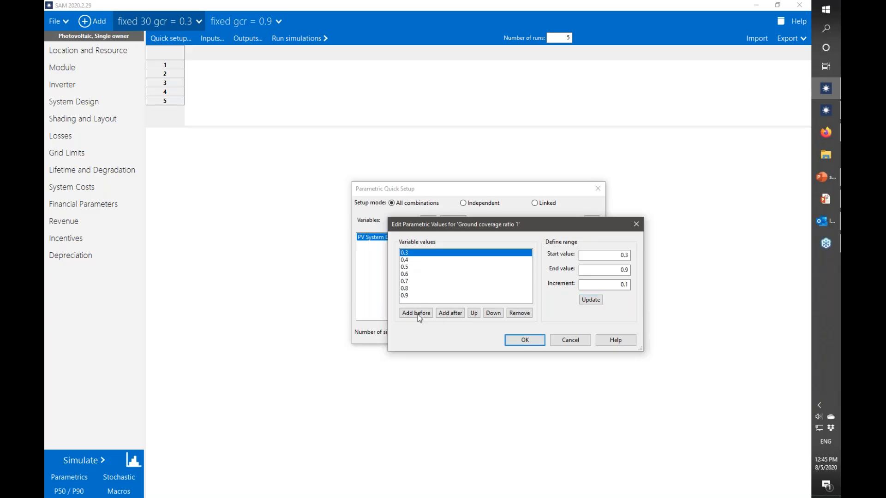
left_click(511, 339)
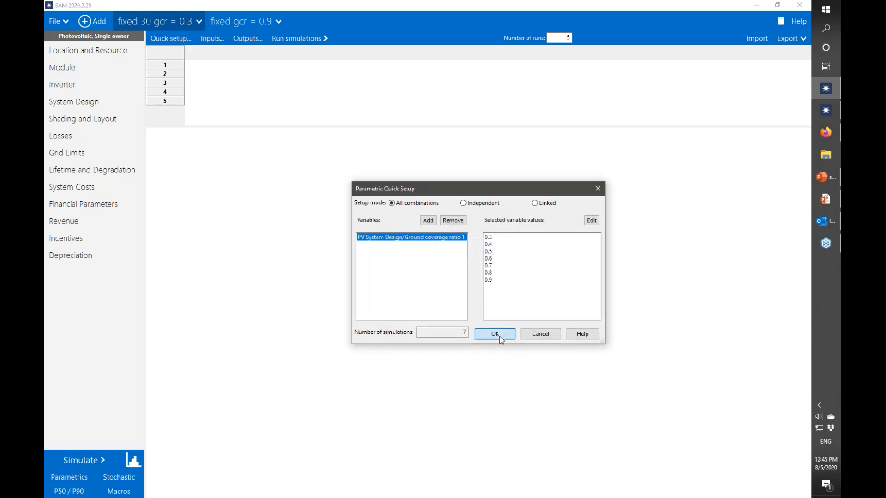
- Overwrite the parametric table with the quick setup inputs and select Capacity factor ('capacity_factor') as an output variable
left_click(501, 339)
left_click(503, 266)
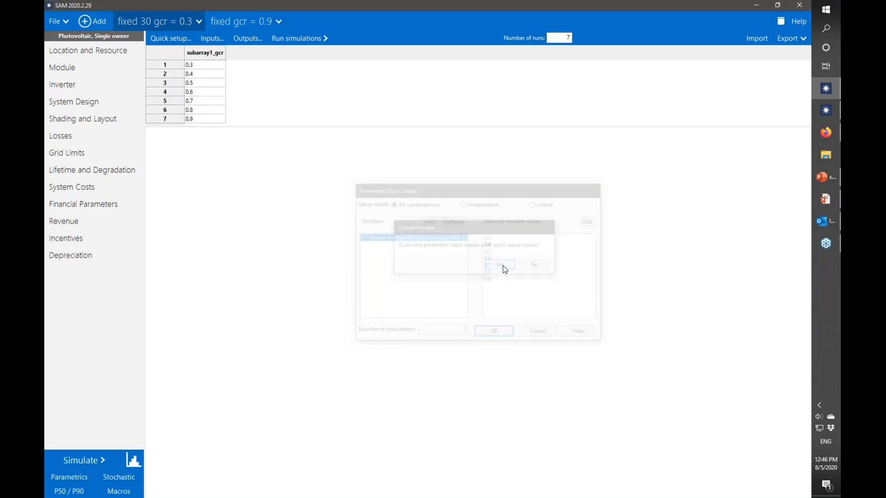
left_click(252, 39)
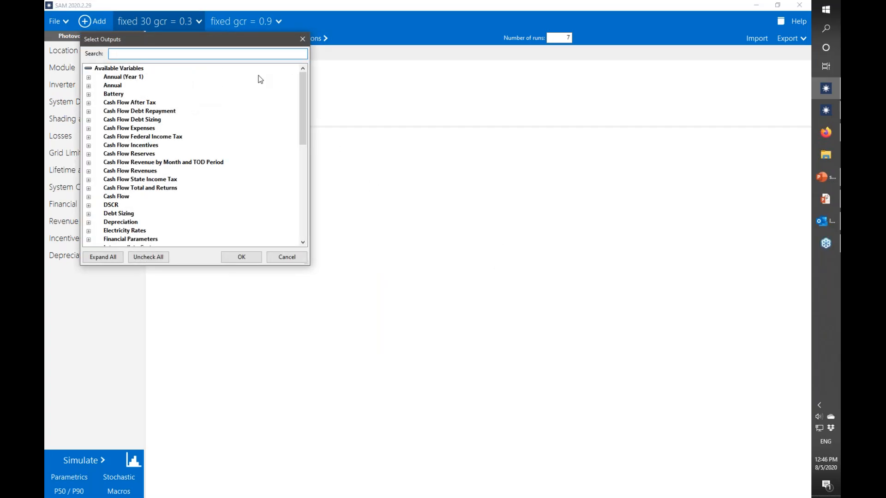
type("annu")
key("BackSpace")
key("BackSpace")
key("BackSpace")
key("BackSpace")
type("capacai")
key("BackSpace")
key("BackSpace")
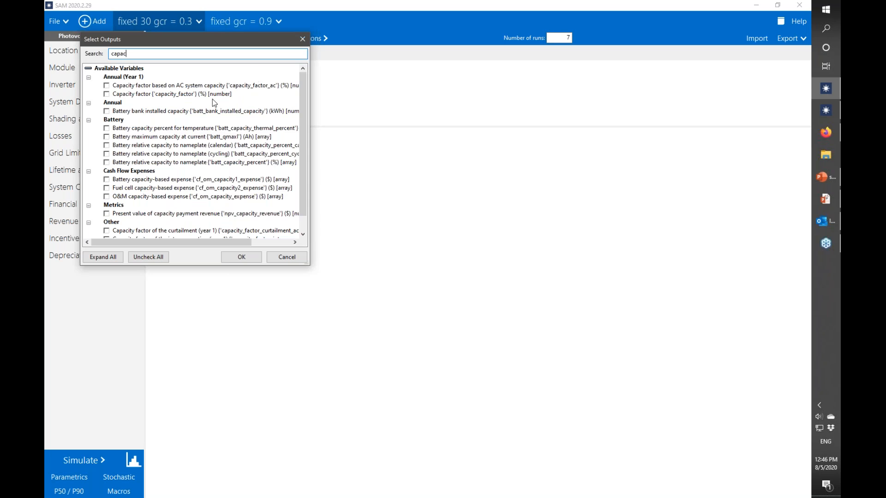
left_click(106, 94)
- Add the after-tax net present value (project_return_aftertax_npv) to the outputs of the parametric table
double_click(128, 54)
type("net p")
left_click(107, 119)
left_click(242, 258)
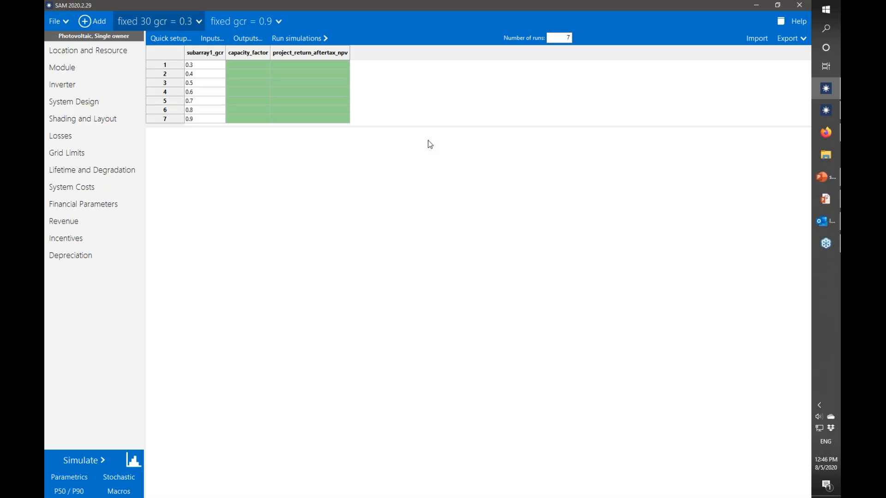
- Set the land purchase cost to $3000 per acre in the system costs
left_click(85, 190)
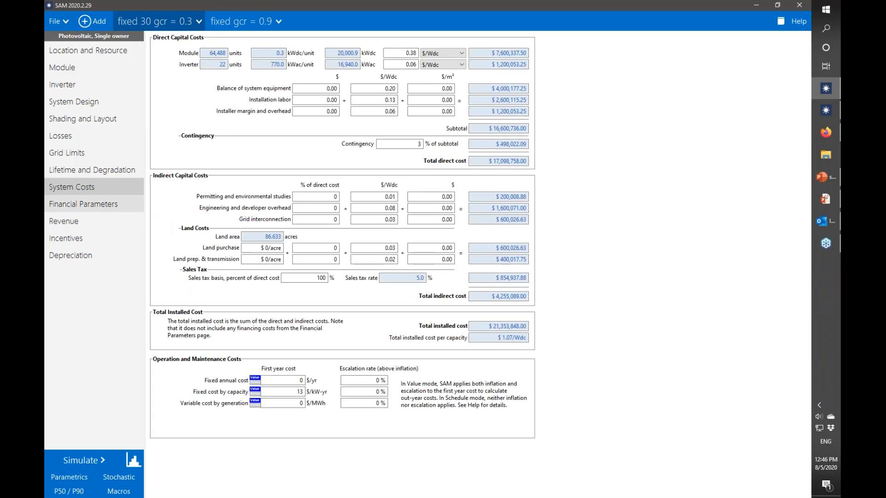
left_click(249, 251)
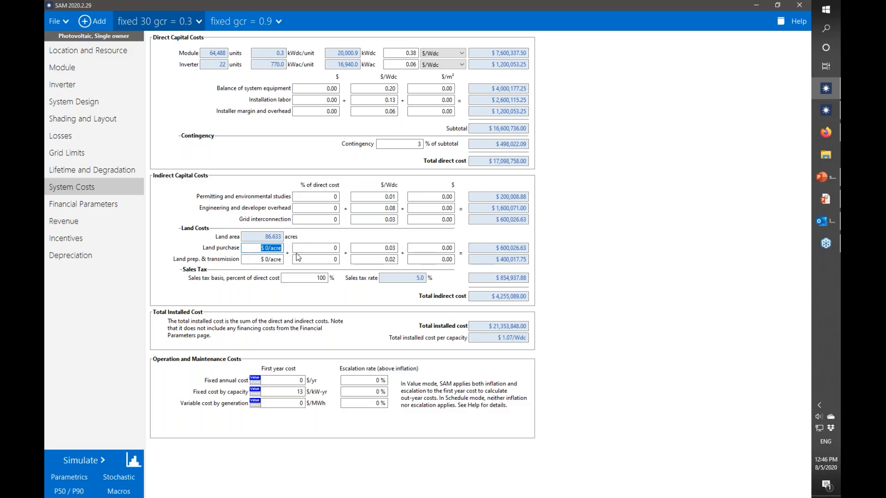
type("3000")
key("Return")
- Run the parametric simulations for the seven ground coverage ratios and enlarge the results table area slightly
left_click(78, 478)
left_click(284, 40)
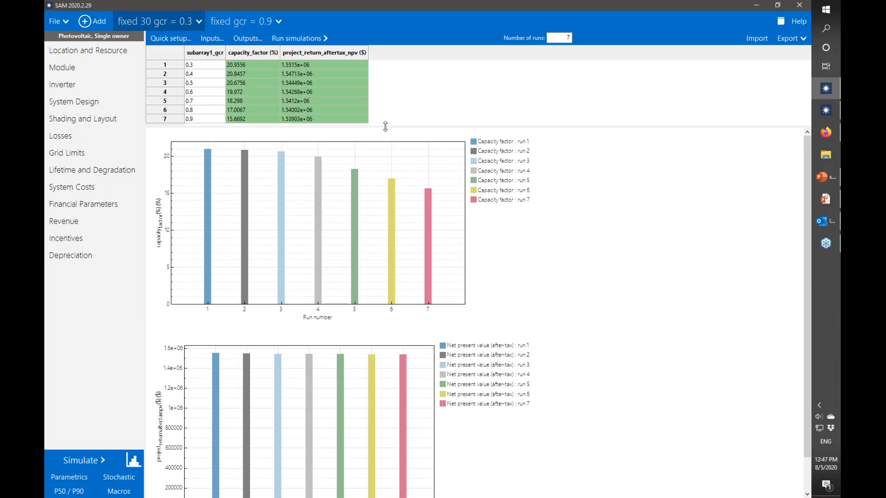
left_click_drag(389, 127, 390, 133)
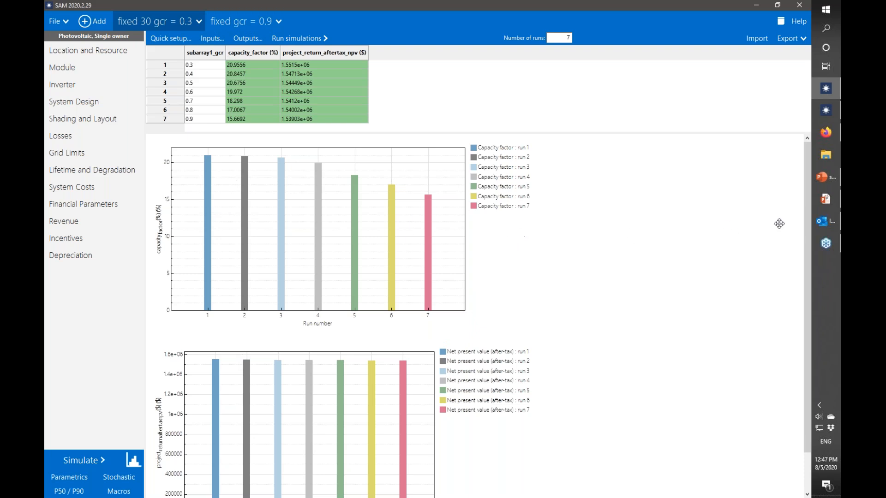
- Switch to the PowerPoint slide show and advance to the External shading and snow losses slide
left_click(827, 178)
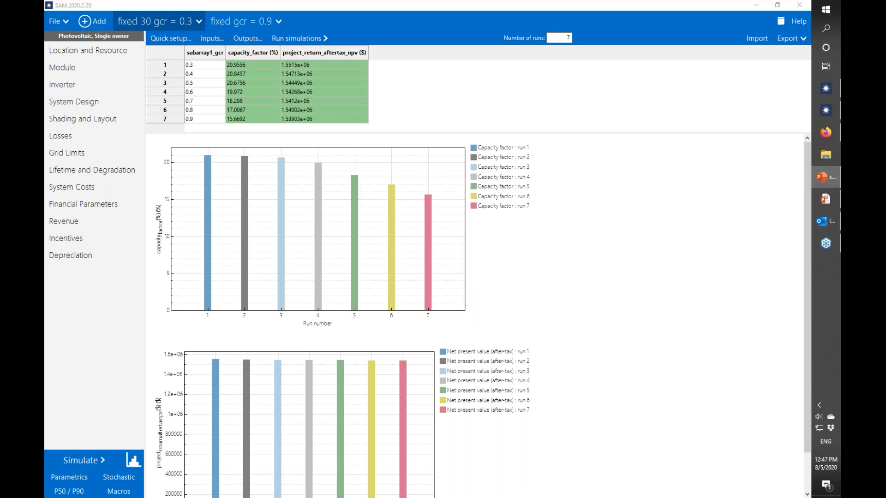
key("Right")
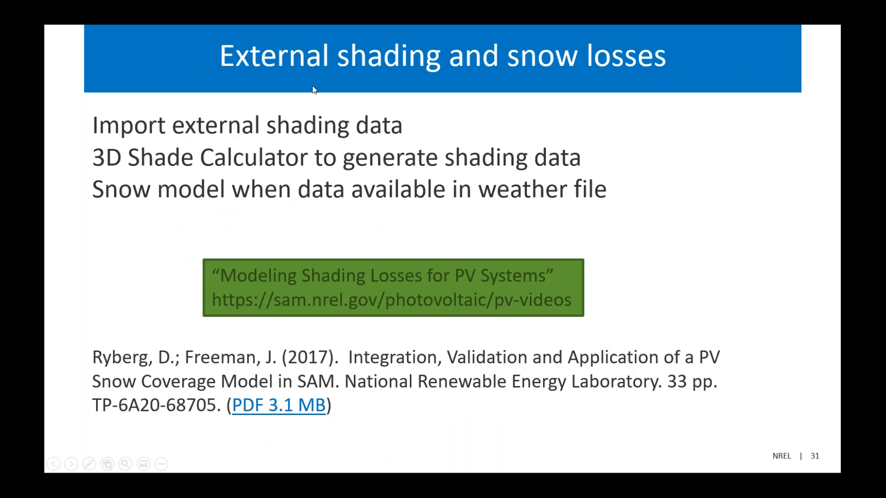
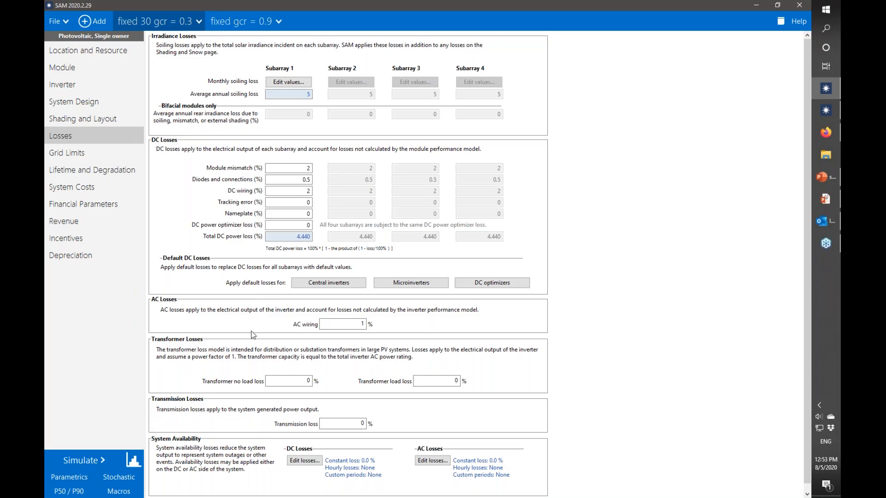
- Review the system losses and examine the monthly soiling loss values of Subarray 1 without changing them
scroll(226, 403, "down", 1)
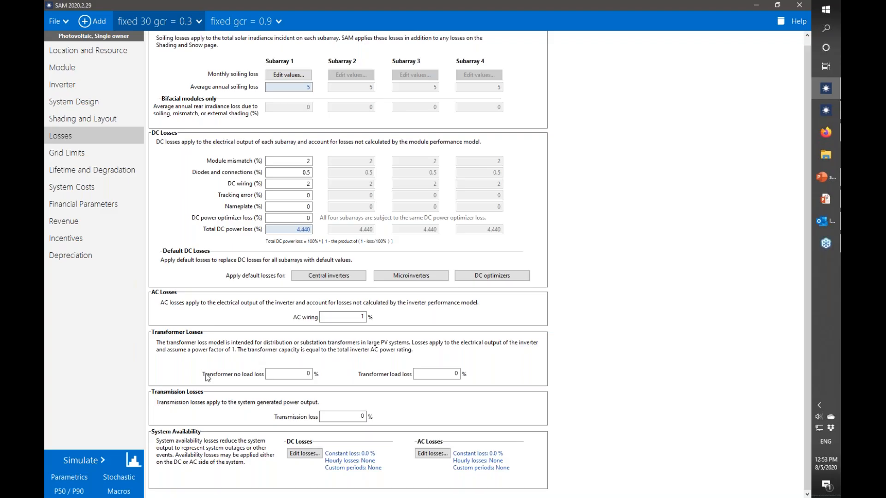
scroll(286, 374, "up", 1)
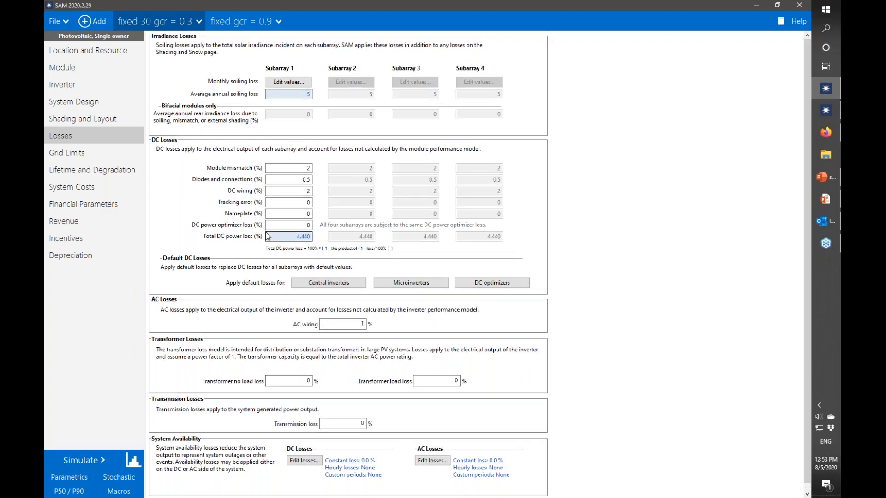
left_click(307, 84)
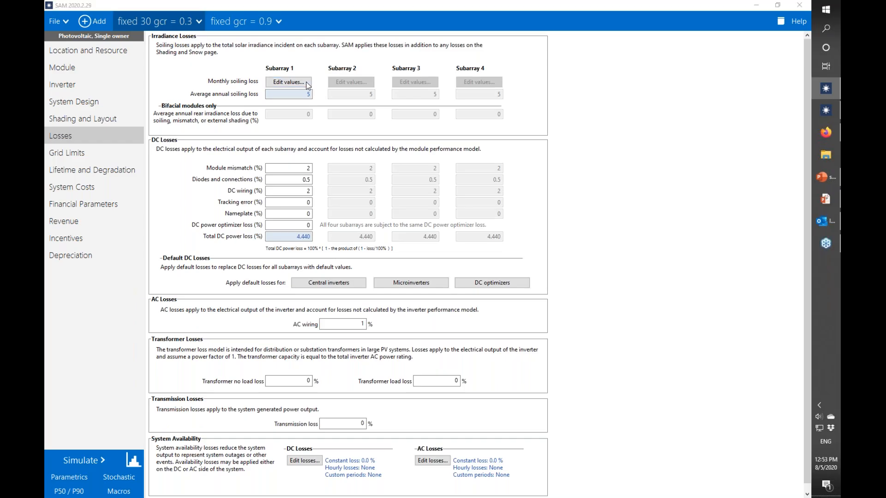
left_click_drag(165, 37, 532, 125)
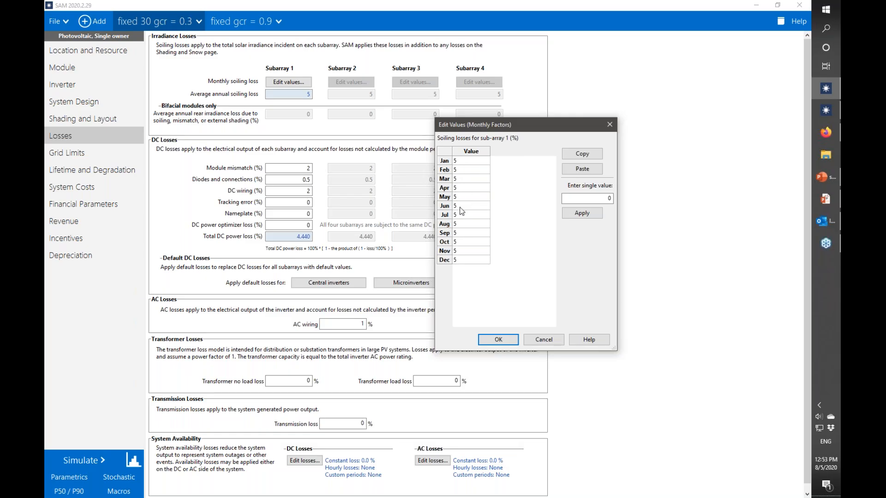
left_click(544, 339)
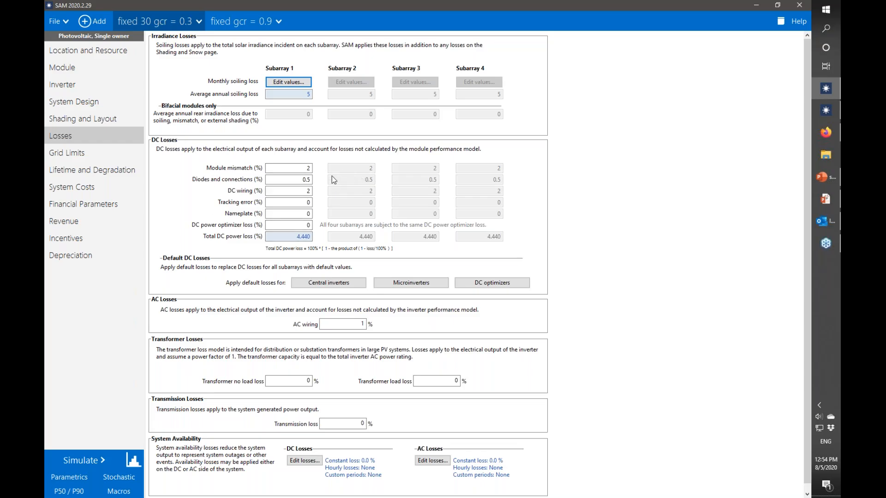
- Try the default DC losses for microinverters and DC optimizers, and restore the defaults for central inverters
left_click_drag(291, 239, 320, 242)
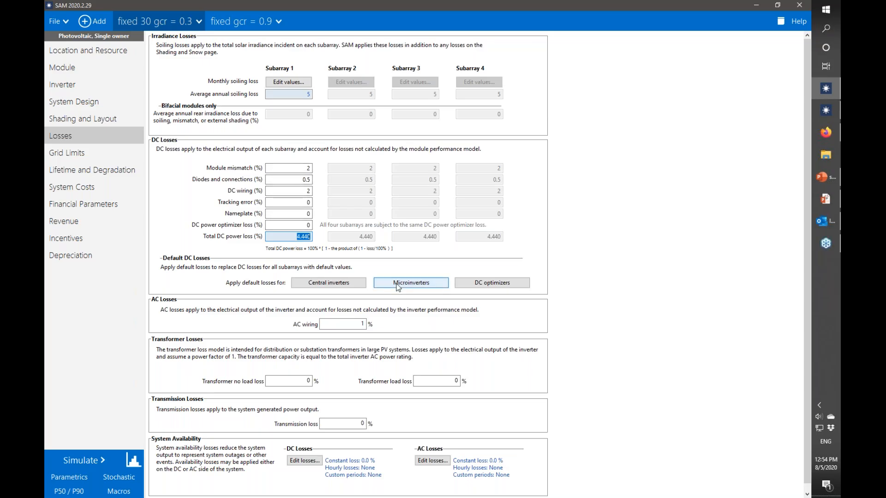
left_click(292, 169)
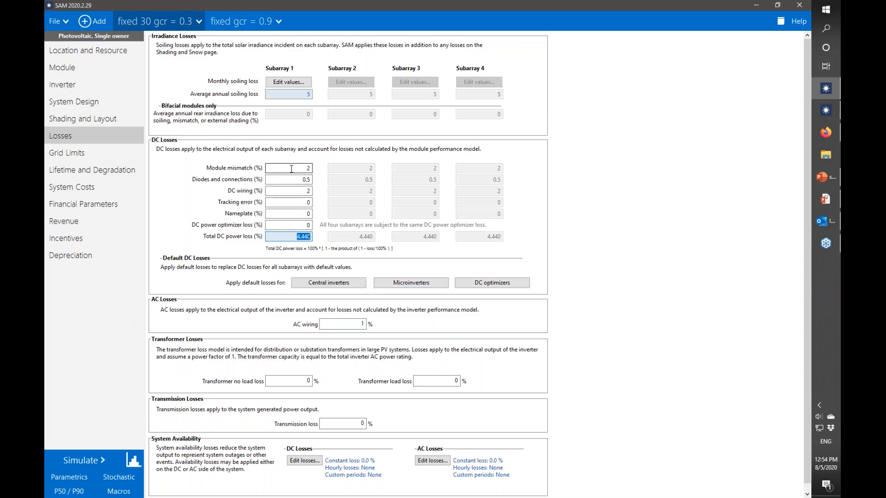
left_click(404, 287)
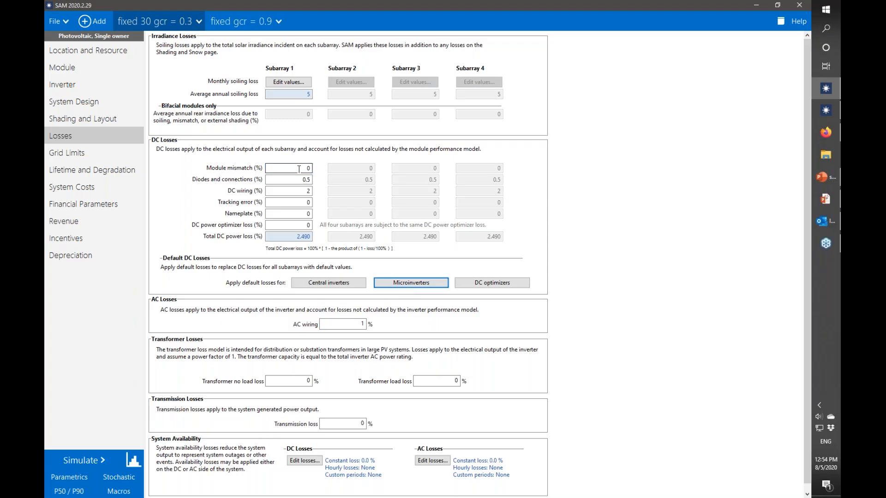
left_click(486, 287)
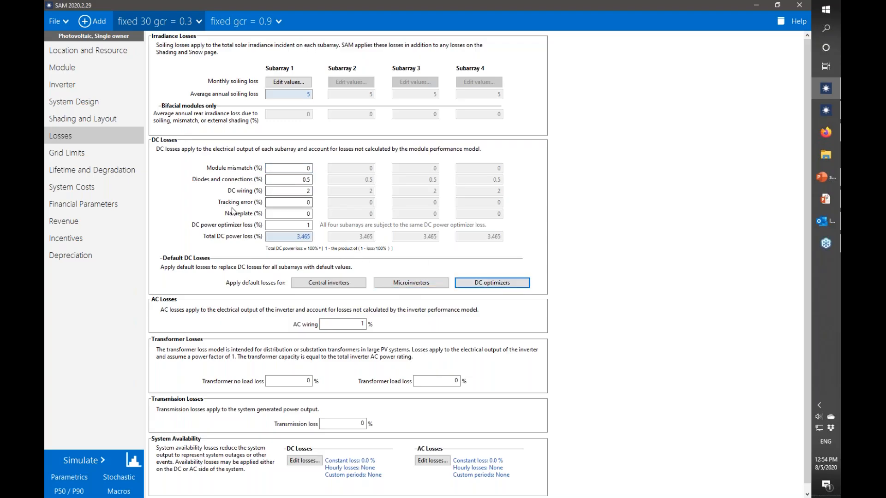
left_click(300, 225)
double_click(300, 225)
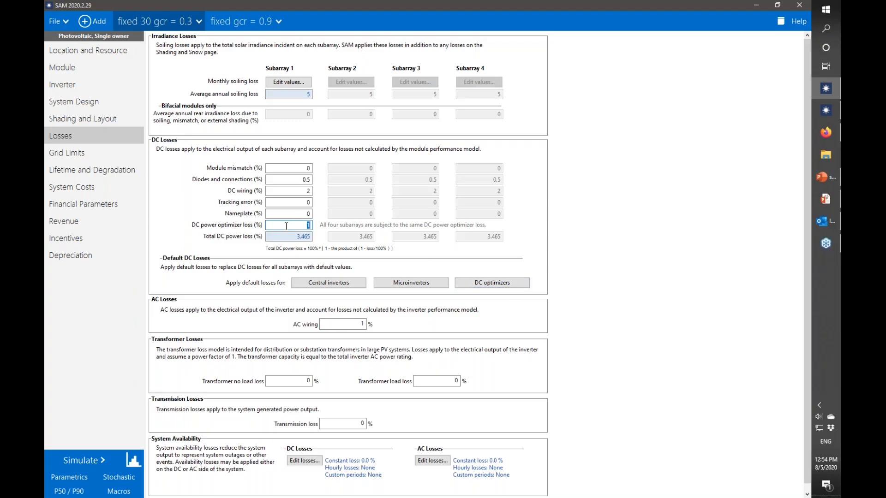
left_click(324, 284)
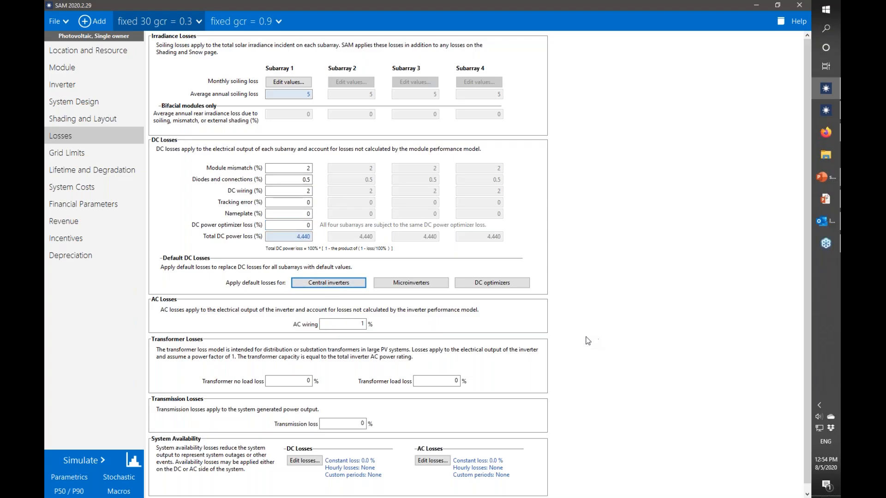
- Try the hourly loss array and the custom period option for the DC system availability losses, discarding the changes
scroll(588, 341, "down", 1)
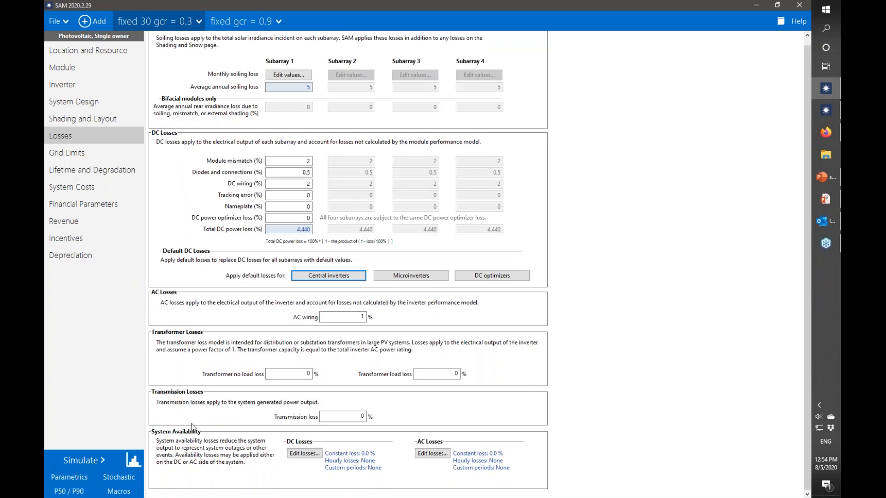
left_click(308, 456)
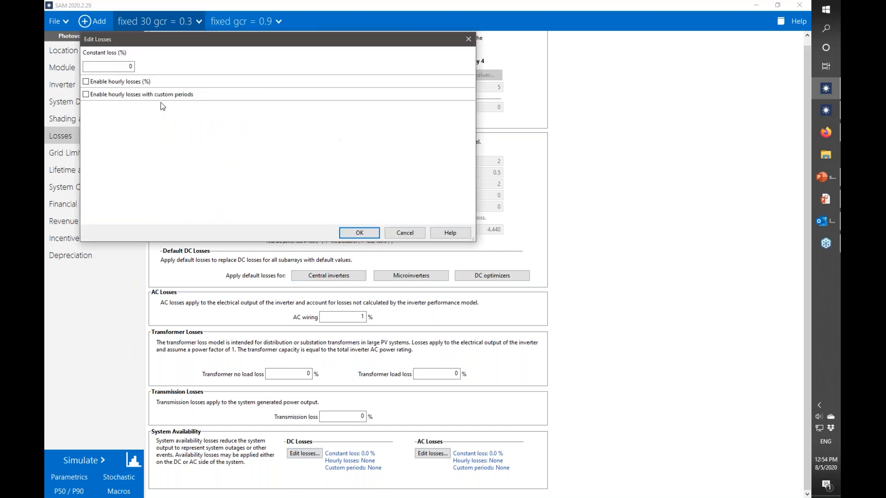
left_click(86, 82)
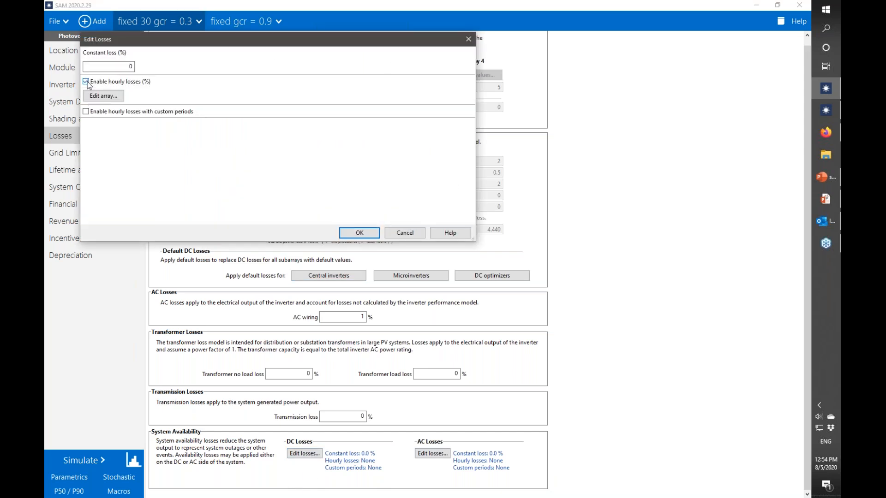
left_click(99, 96)
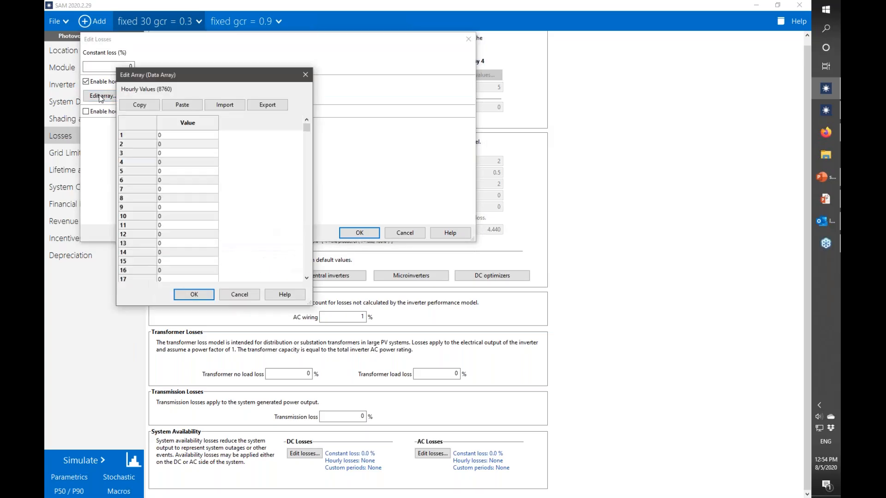
left_click(240, 299)
left_click(86, 82)
left_click(87, 96)
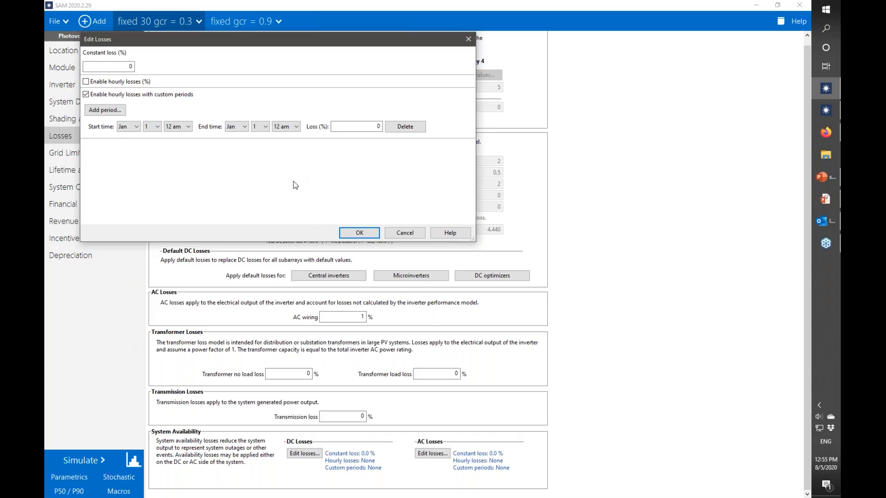
left_click(409, 234)
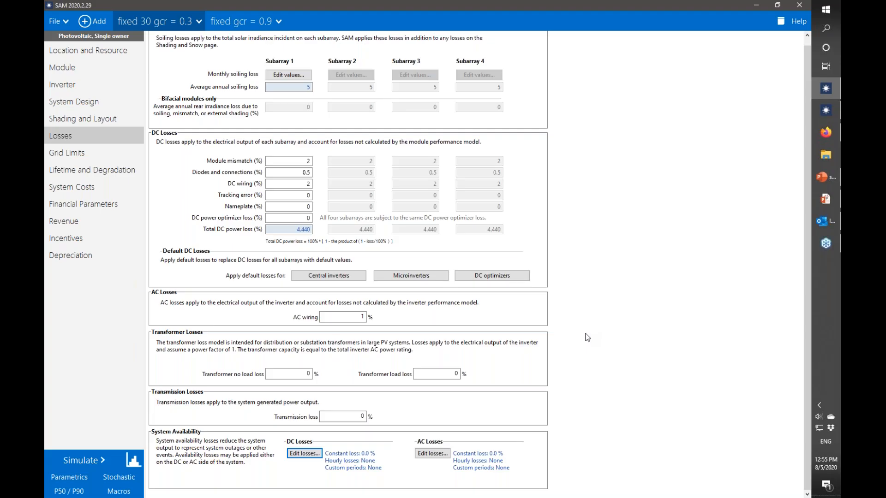
- Enable Estimate Subarray 1 configuration in the system design and compare the desired array size with the nameplate DC capacity
left_click(78, 102)
scroll(596, 212, "up", 1)
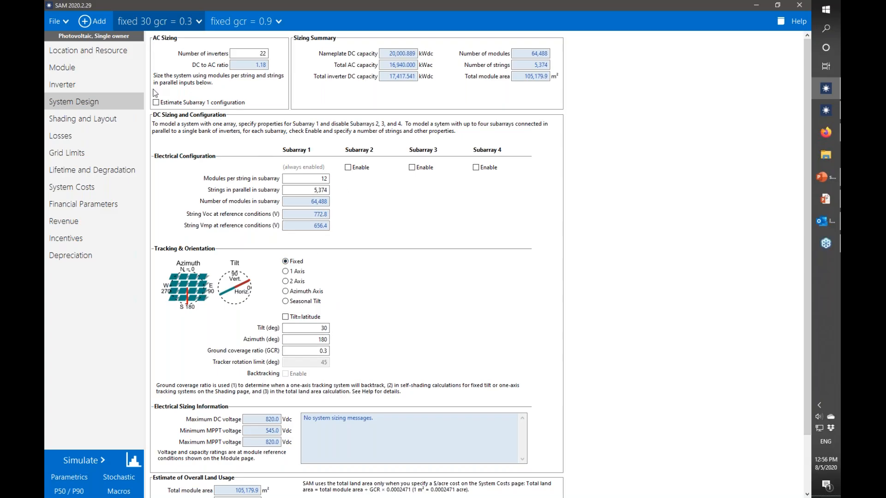
left_click(156, 103)
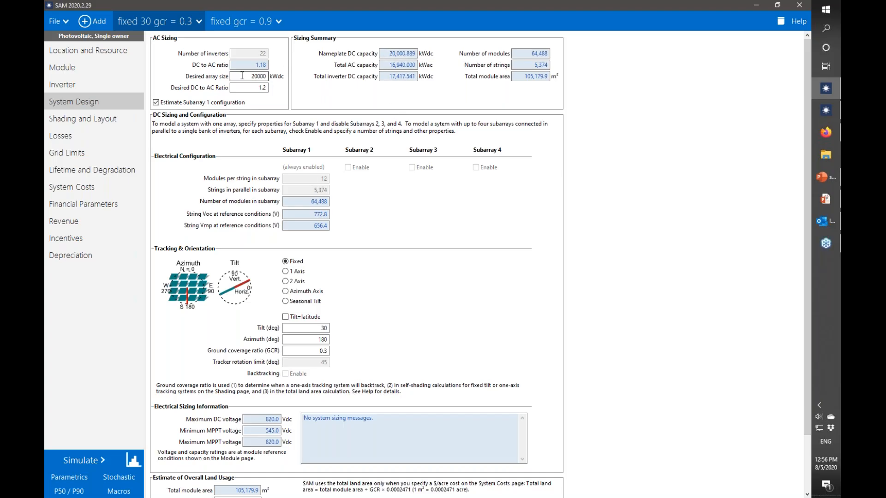
left_click_drag(242, 75, 276, 80)
left_click(257, 76)
left_click_drag(241, 77, 298, 82)
left_click(396, 53)
left_click_drag(385, 52, 418, 53)
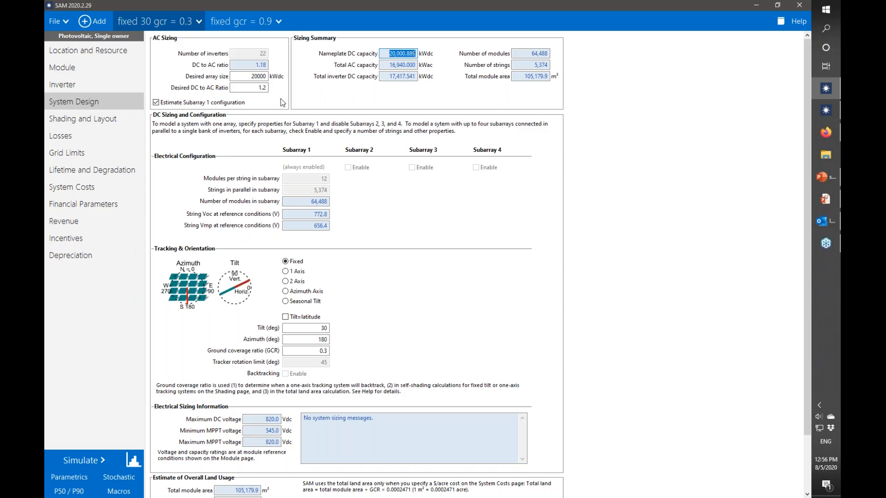
left_click(156, 103)
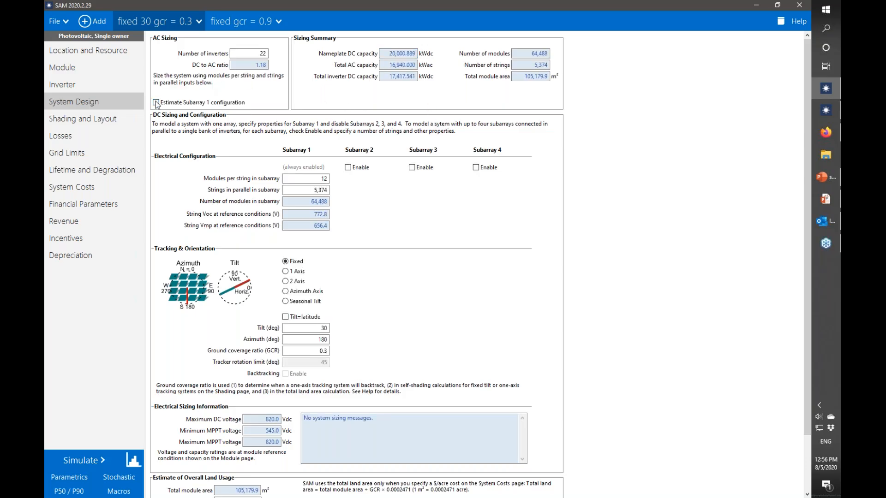
left_click(156, 103)
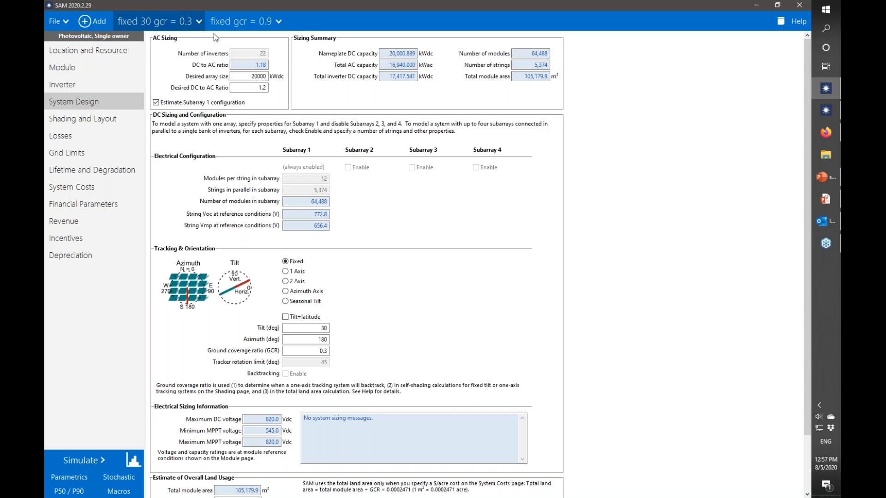
- Replace the ground coverage ratio with Desired array size (kWdc) as the variable of the parametric study in quick setup
left_click(74, 479)
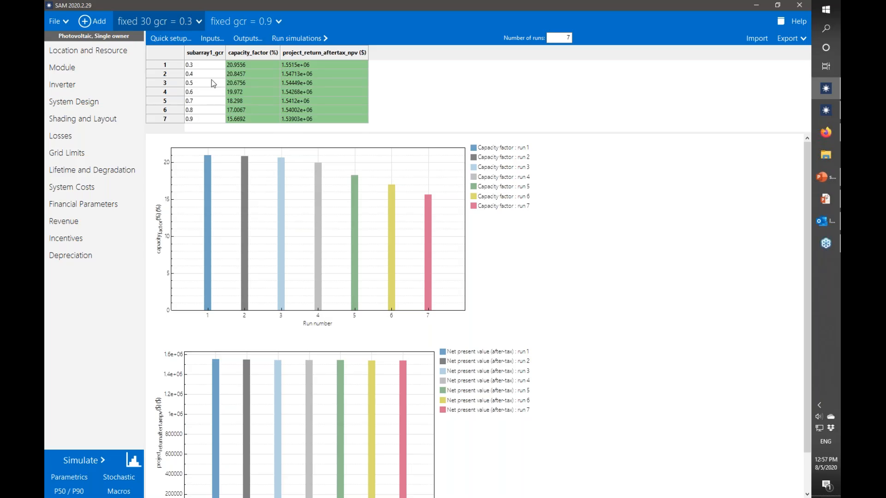
left_click(190, 41)
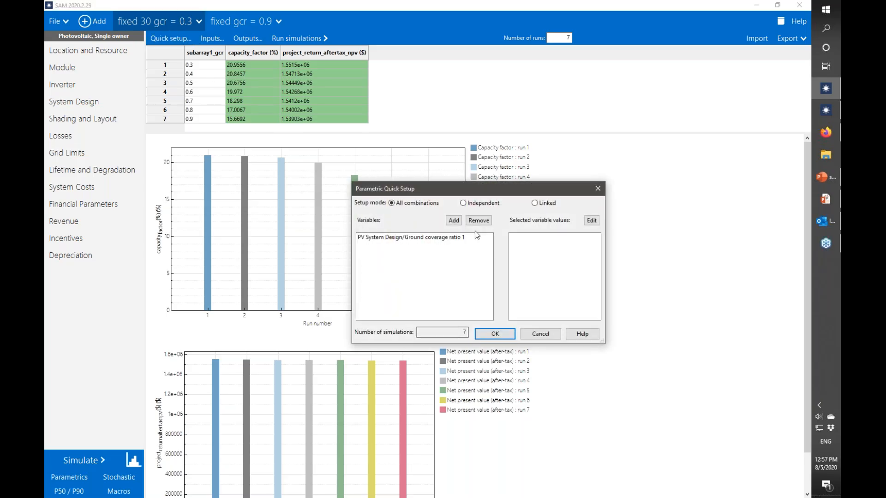
left_click(464, 238)
left_click(479, 221)
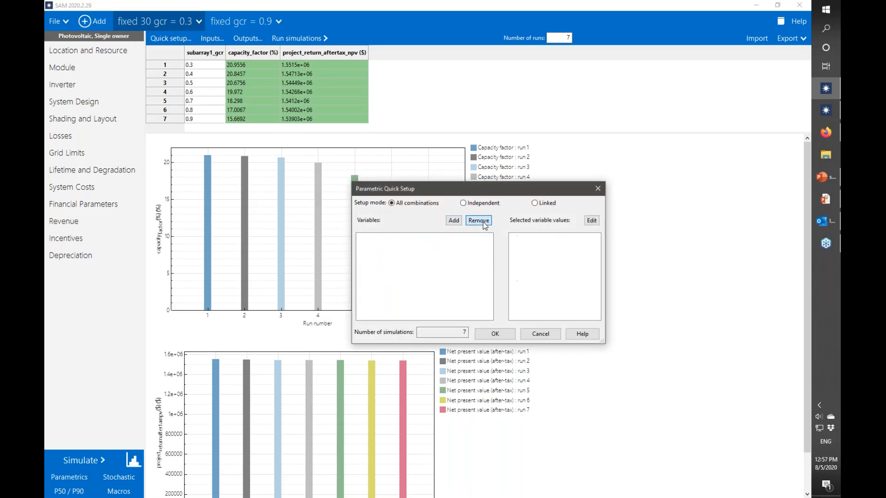
left_click(453, 221)
type("desire")
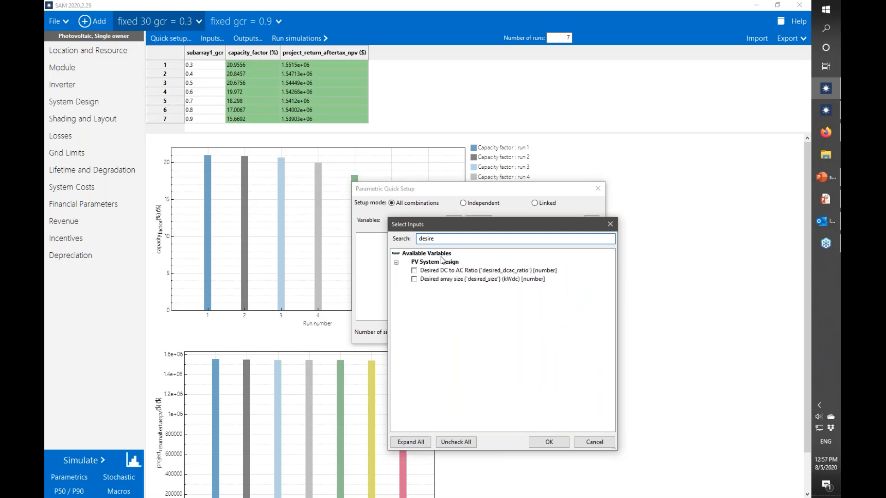
left_click(415, 279)
left_click(547, 443)
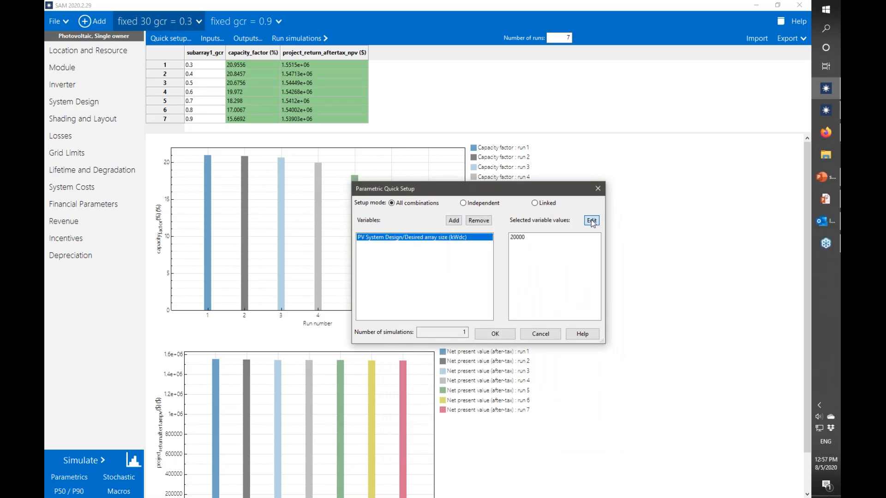
- Set the desired array size values to range from 10000 to 20000 in increments of 2500 and apply the parametric setup
left_click(592, 220)
double_click(605, 259)
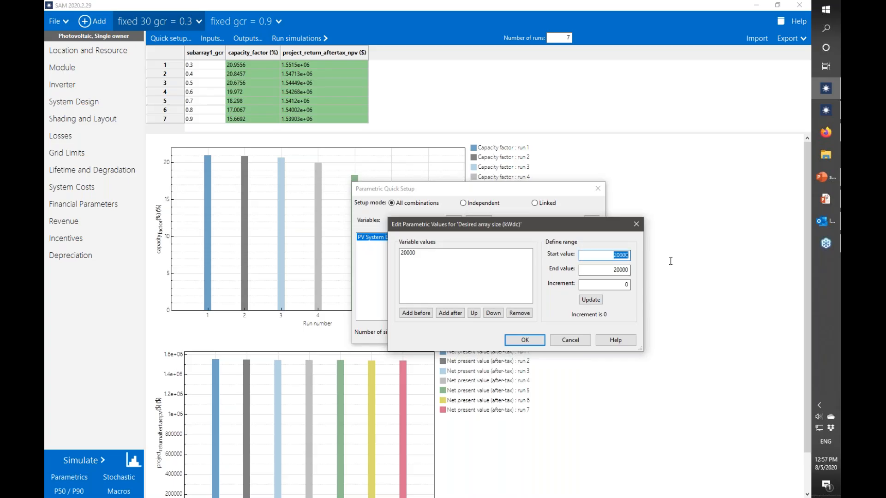
type("10000")
key("Tab")
key("Tab")
type("5")
type("250")
left_click(591, 299)
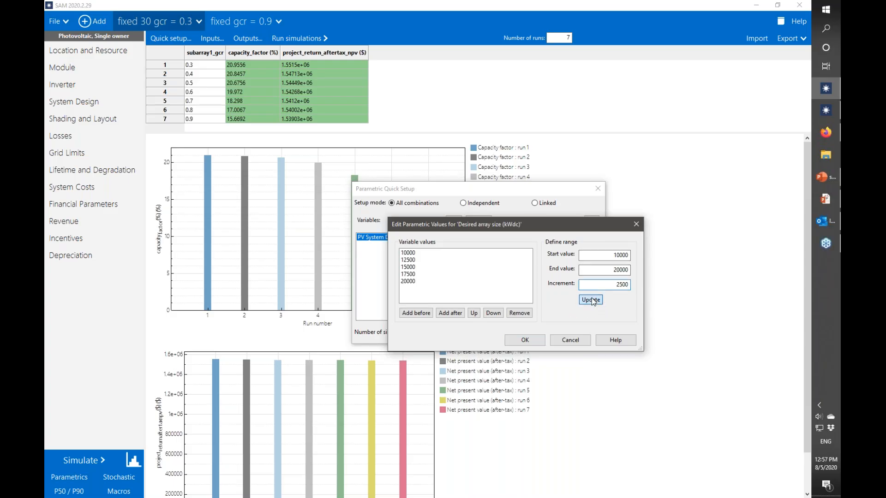
left_click(531, 345)
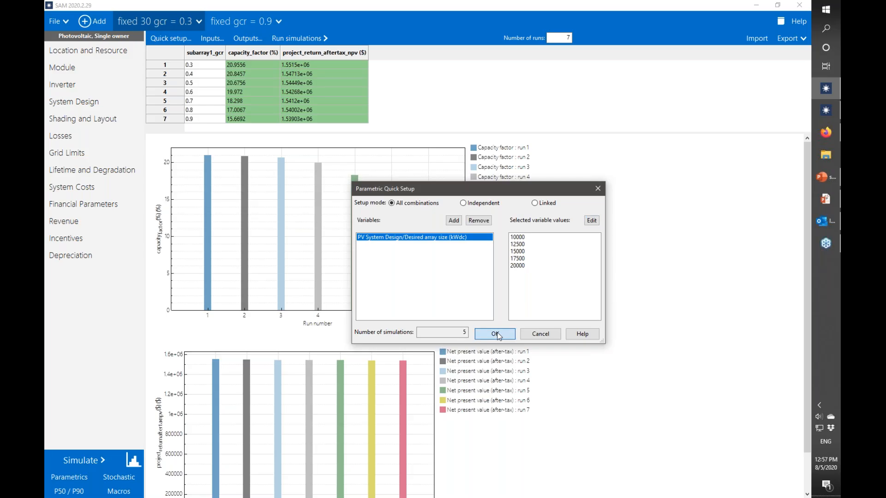
left_click(495, 334)
left_click(502, 266)
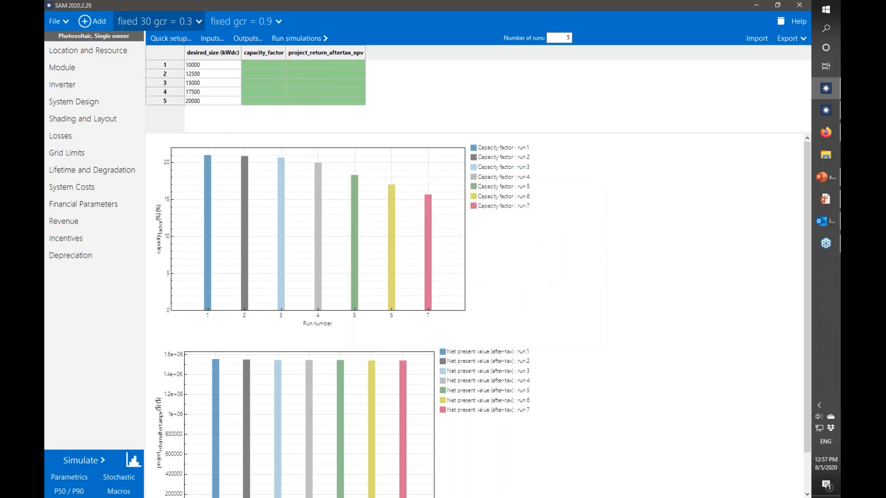
- Replace the capacity factor and net present value outputs of the parametric study with Annual Energy AC (year 1)
left_click(245, 40)
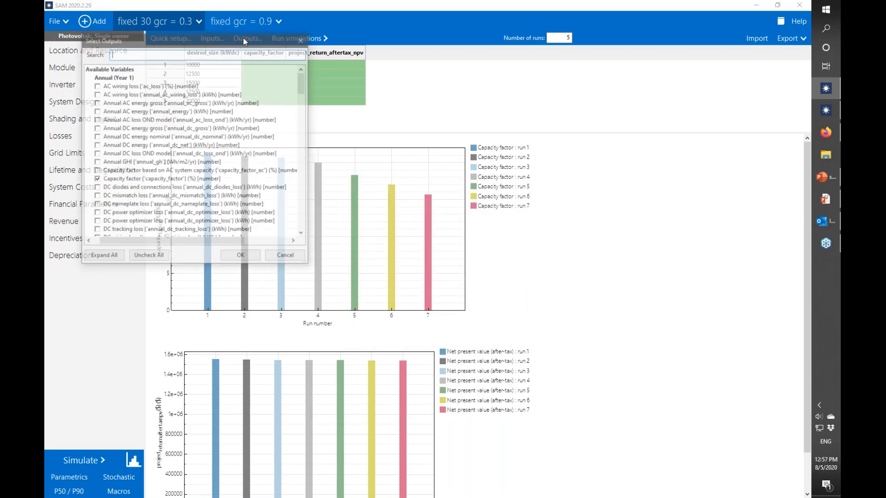
type("ann")
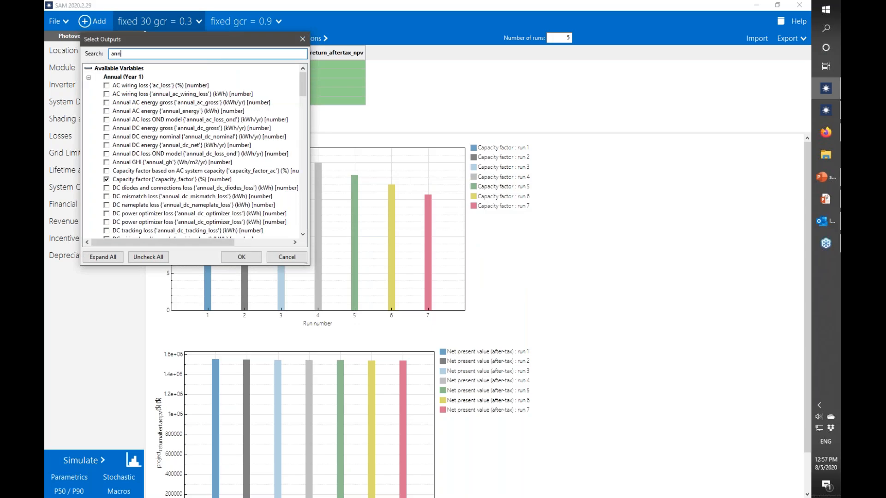
type("a")
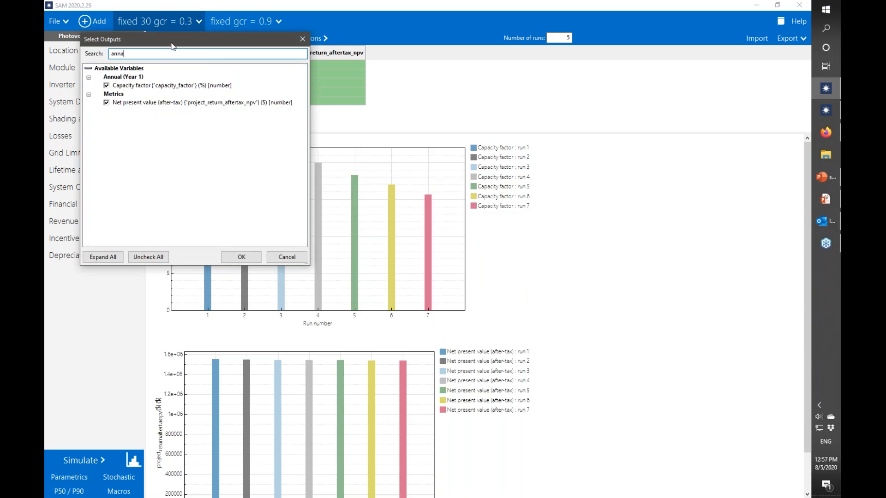
left_click(107, 86)
left_click_drag(129, 53, 98, 55)
type("annual")
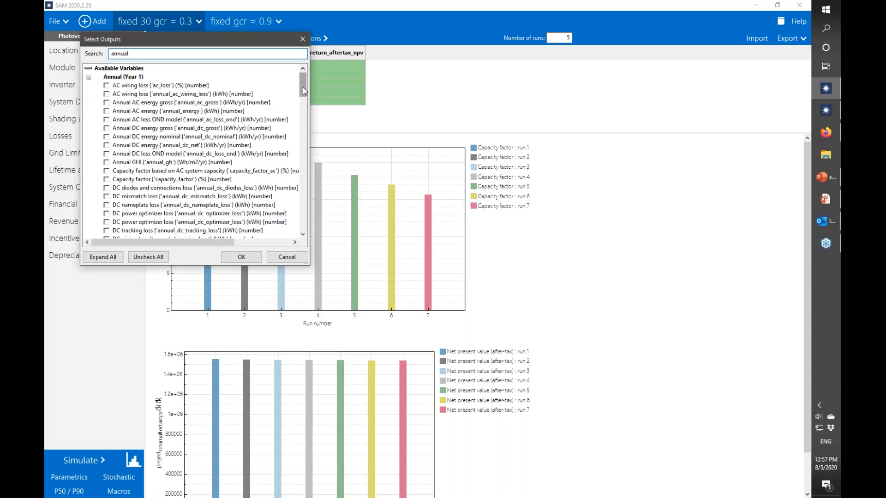
left_click_drag(303, 90, 312, 220)
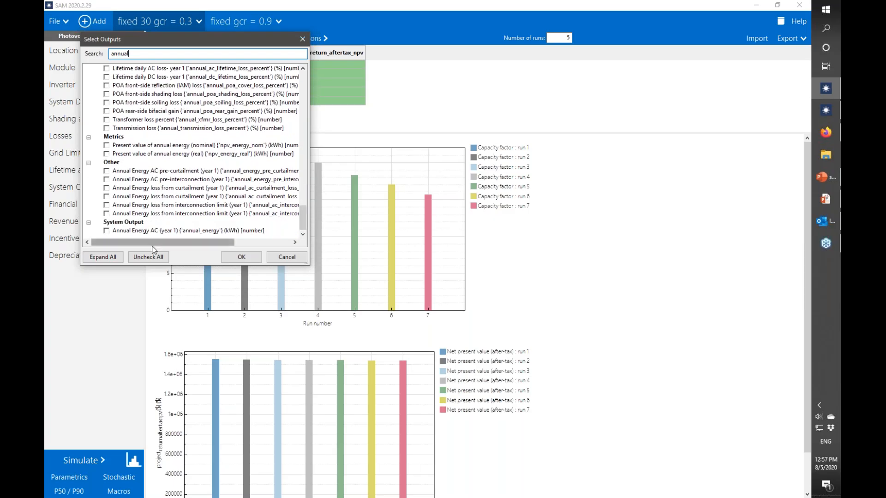
left_click(106, 231)
left_click(241, 257)
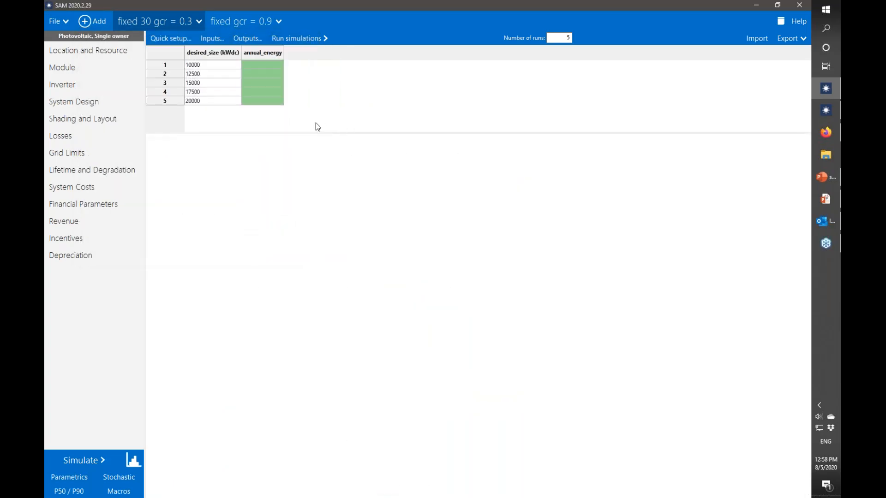
- Search the available outputs for "actual", "cap", "size" and "array", and leave the output selection without changing it
left_click(241, 39)
type("actual")
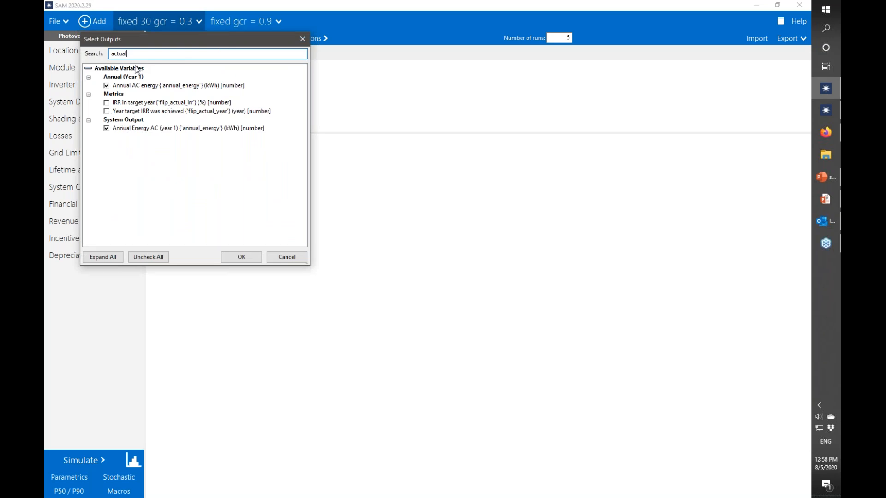
left_click_drag(129, 54, 95, 52)
type("cap")
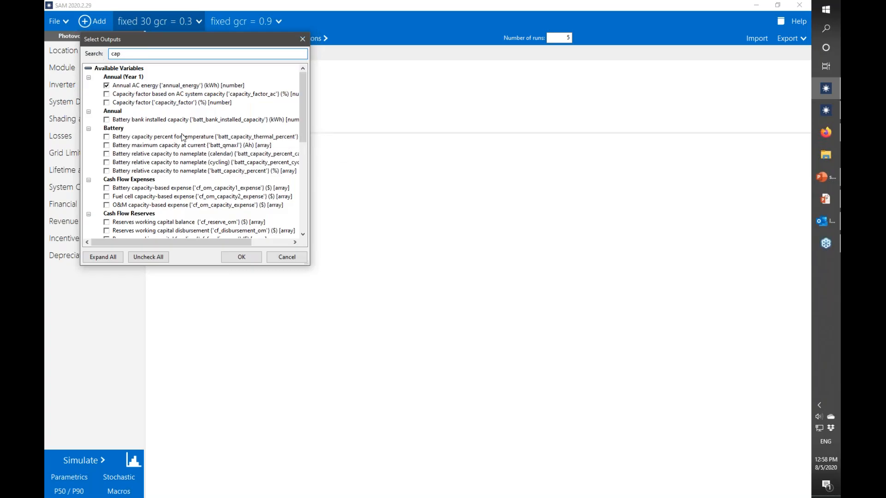
left_click_drag(309, 132, 310, 231)
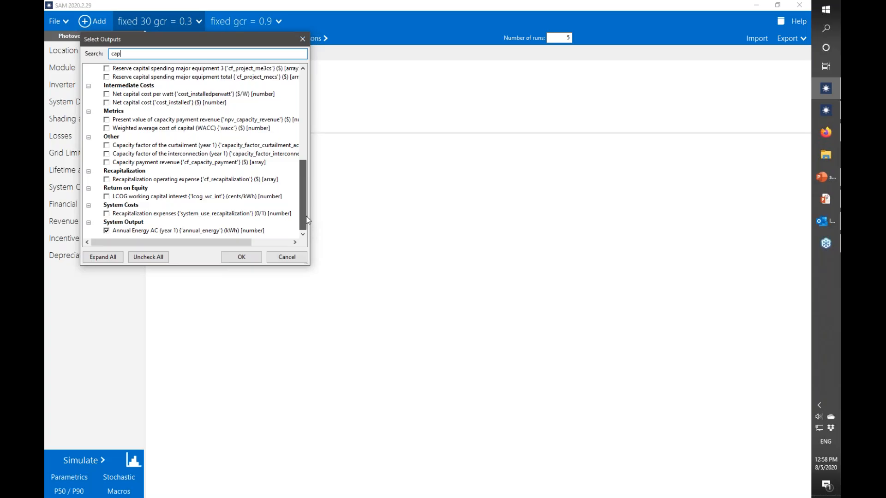
scroll(306, 203, "up", 1)
left_click_drag(302, 194, 302, 109)
left_click_drag(125, 53, 103, 55)
type("size")
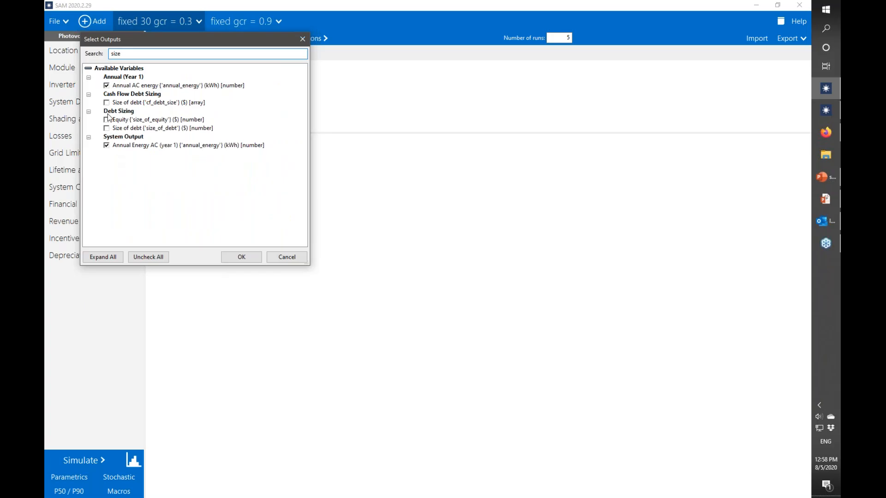
left_click_drag(132, 54, 102, 54)
type("c")
type("array")
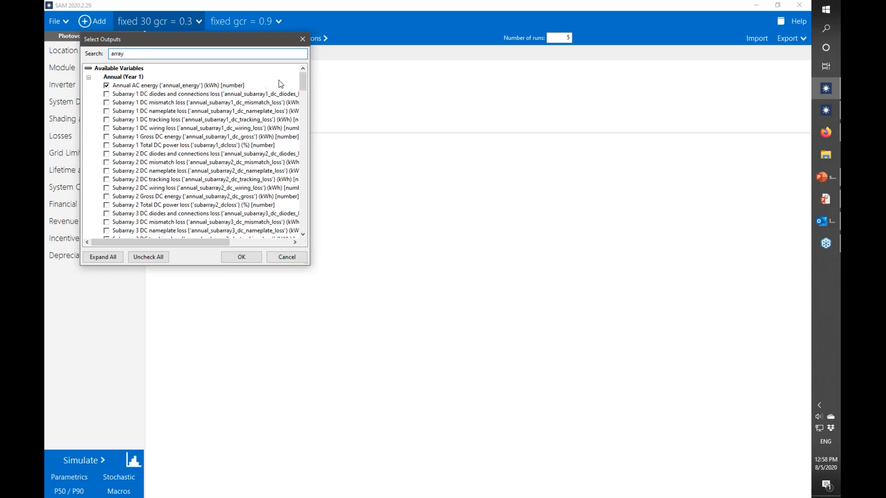
left_click_drag(302, 79, 313, 178)
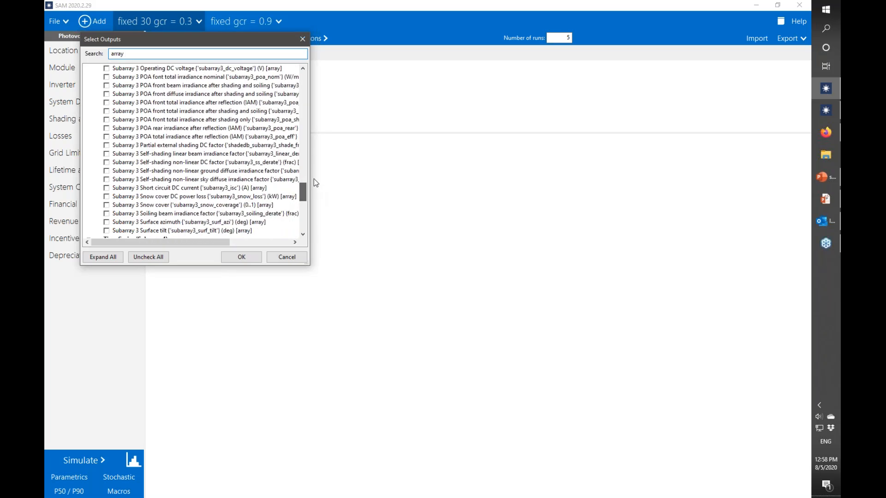
left_click(286, 257)
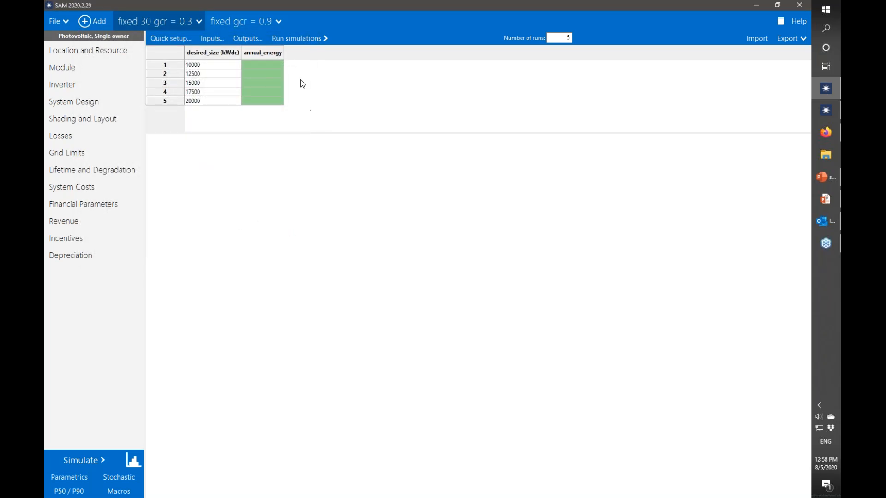
- Run the parametric simulations over the desired array sizes, and return to the system design and module inputs
left_click(297, 40)
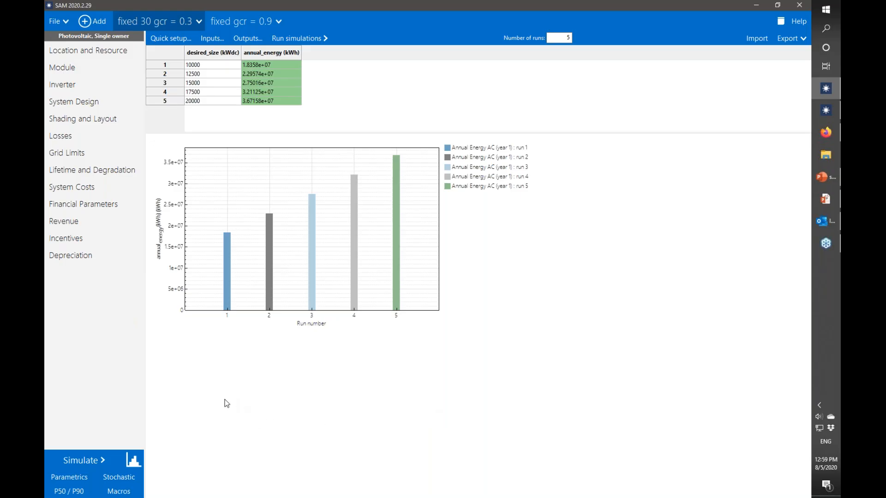
left_click(62, 105)
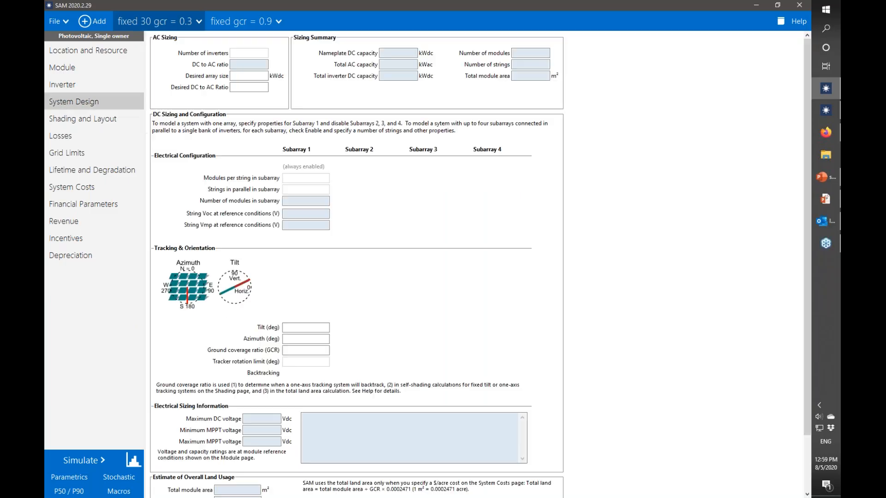
left_click(63, 68)
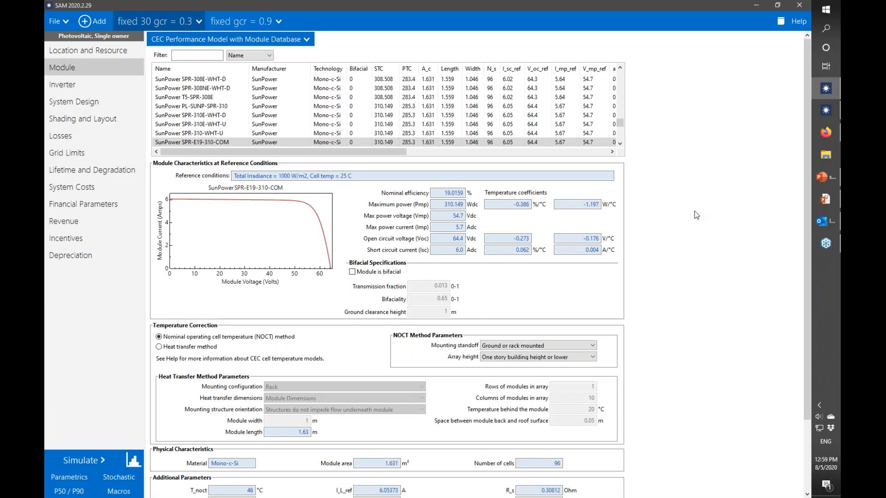
- Switch to Firefox, maximize the window, and view the Download and Home pages of the SAM website
left_click(827, 137)
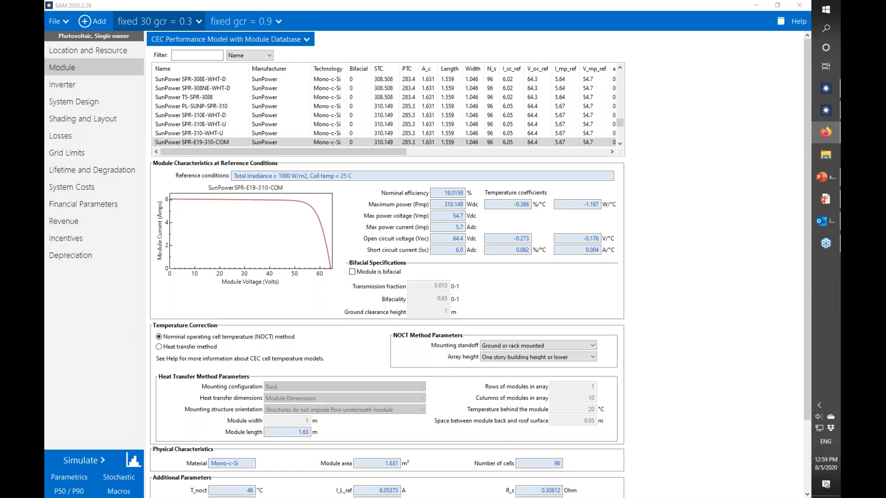
left_click_drag(840, 62, 406, 72)
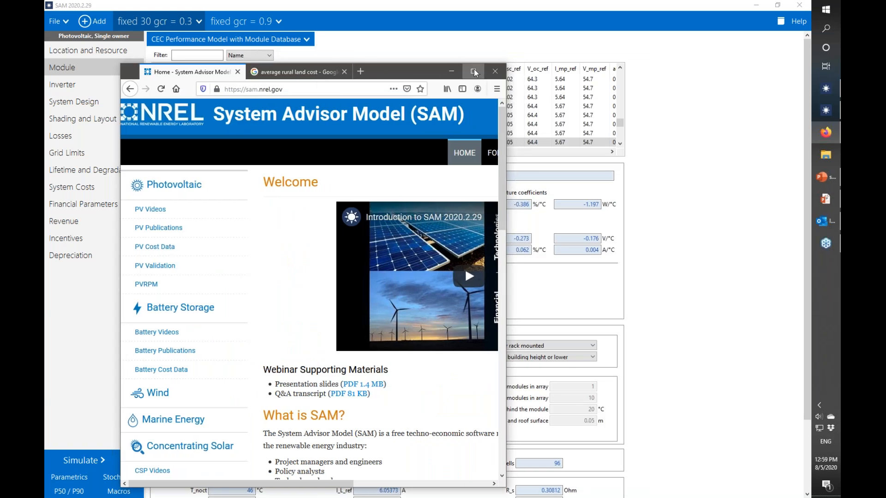
left_click(473, 72)
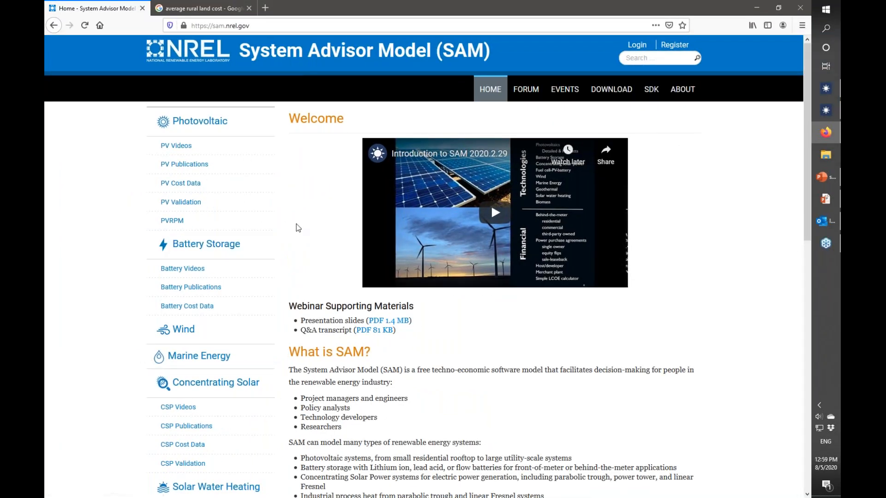
left_click(605, 92)
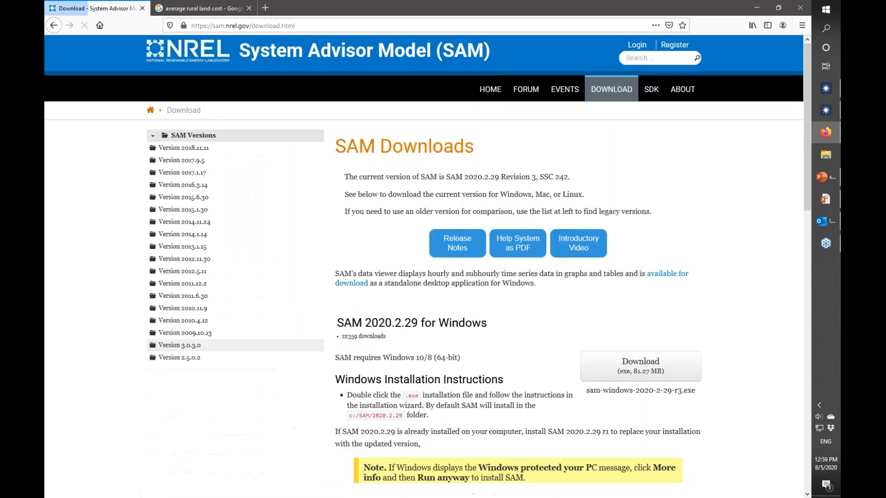
left_click(490, 90)
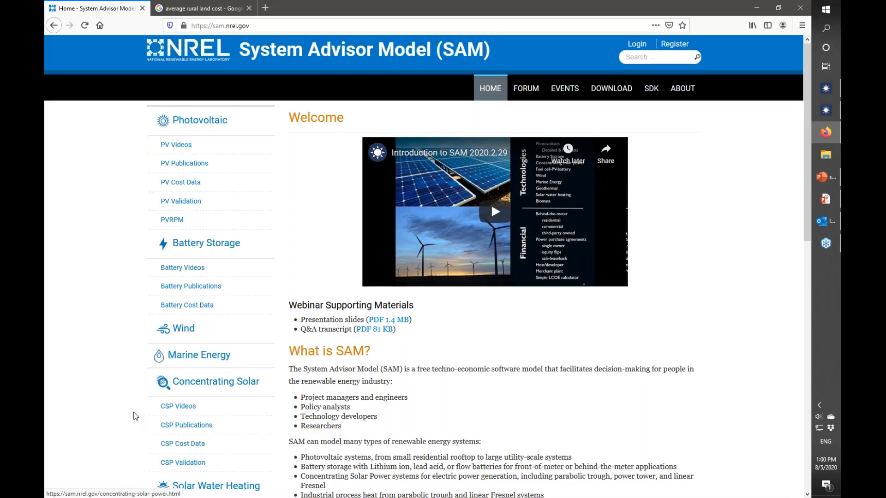
scroll(138, 397, "down", 2)
scroll(131, 412, "up", 2)
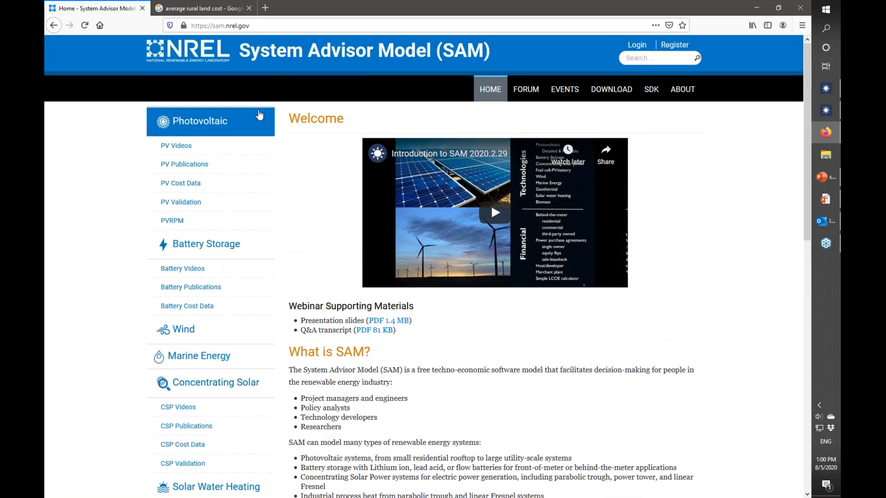
- Open github.com/nrel/sam in the browser tab with the land cost search and look through the repository page
left_click(200, 8)
left_click(313, 26)
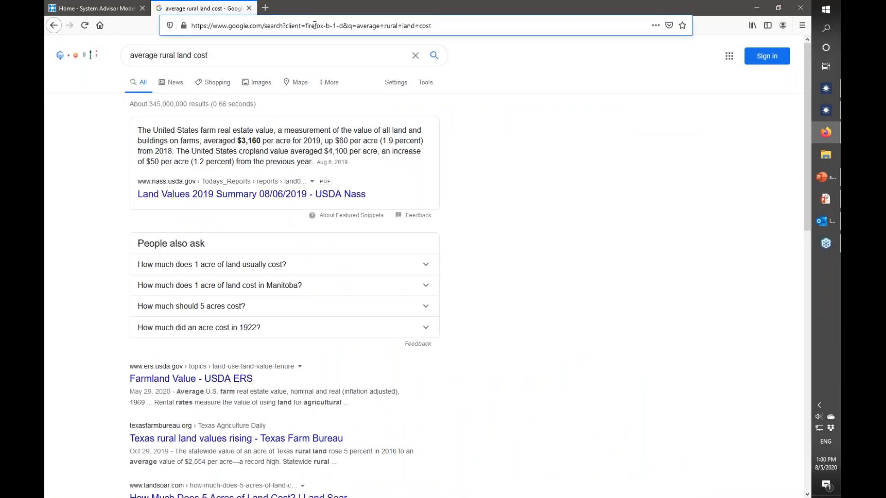
type("github.com")
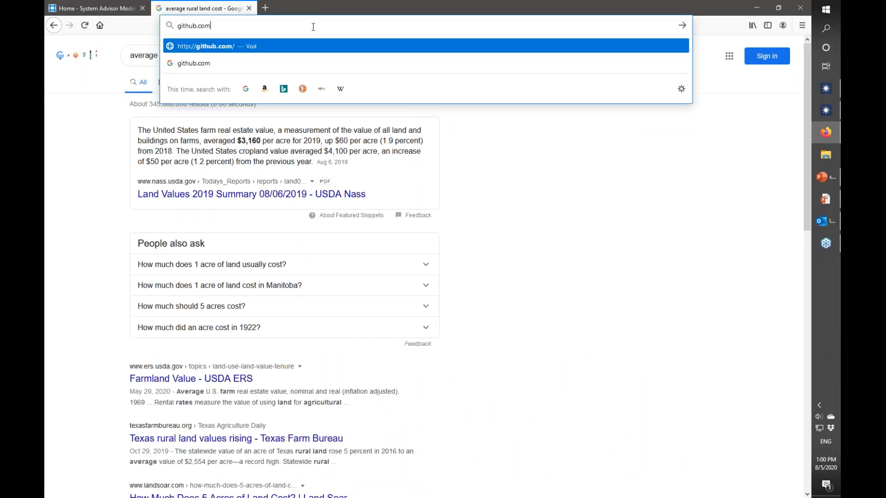
type("/nrel/sam")
key("Return")
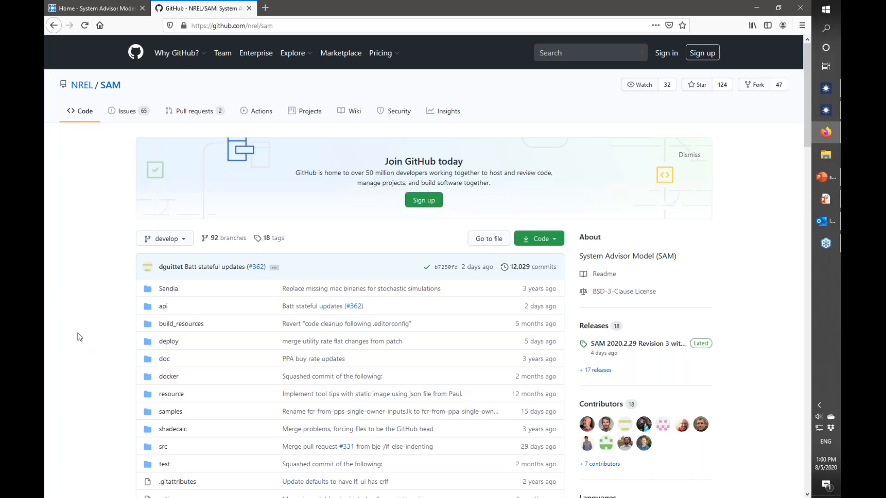
scroll(77, 333, "down", 3)
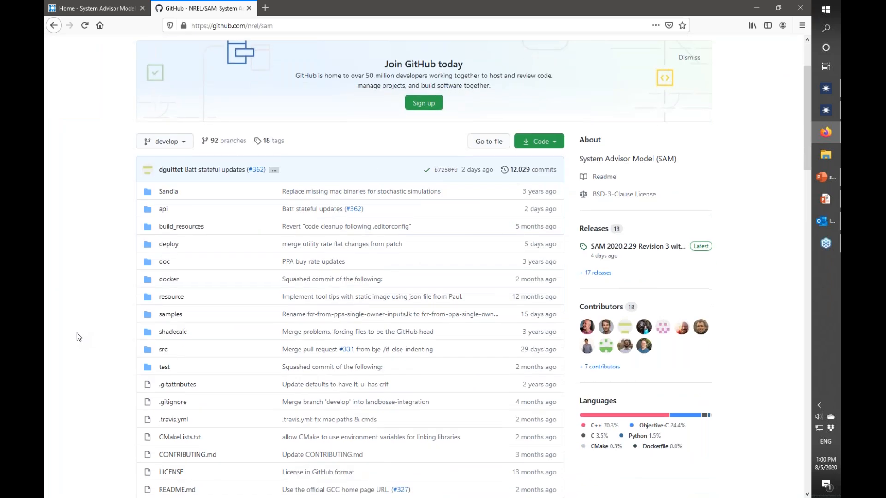
- Look through the SAM repository's file list and its README, including the open source projects that SAM builds from
scroll(71, 333, "up", 2)
scroll(70, 333, "down", 7)
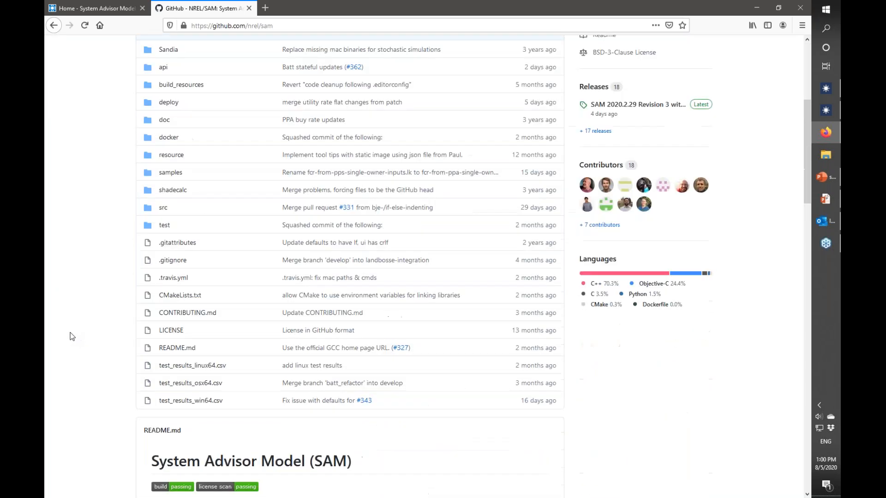
scroll(74, 328, "down", 6)
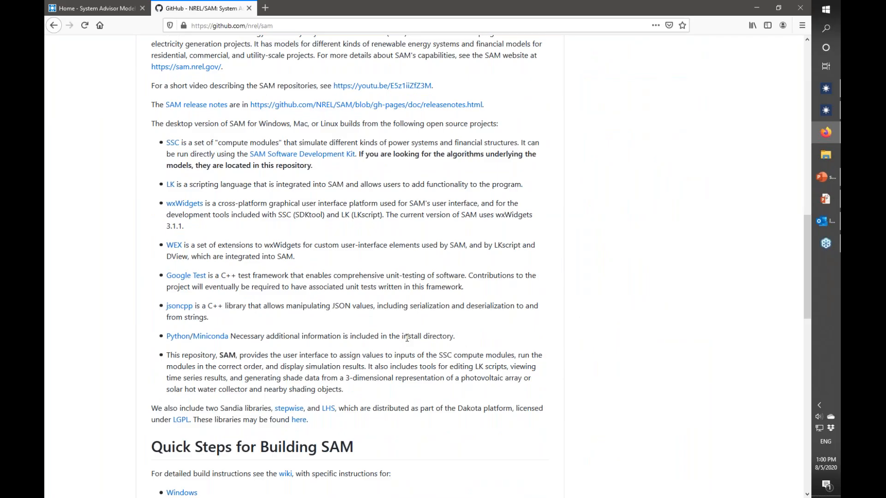
scroll(407, 339, "up", 7)
scroll(407, 338, "down", 7)
scroll(407, 338, "up", 5)
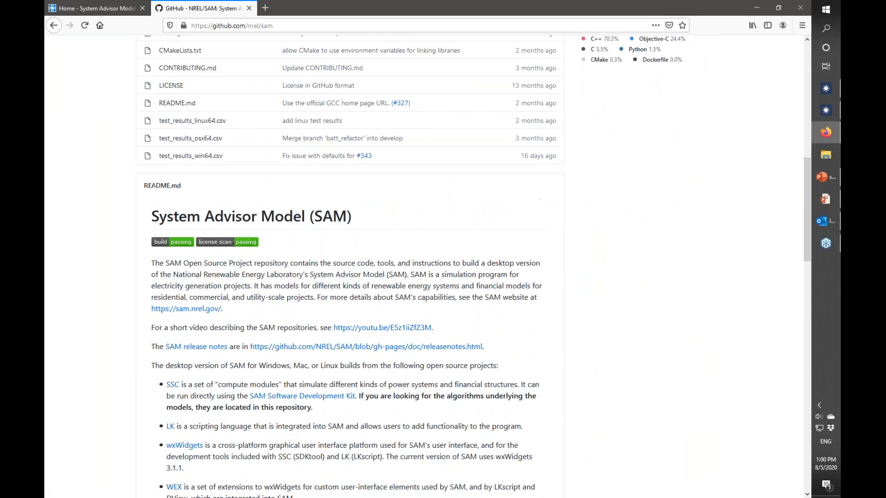
scroll(406, 339, "up", 10)
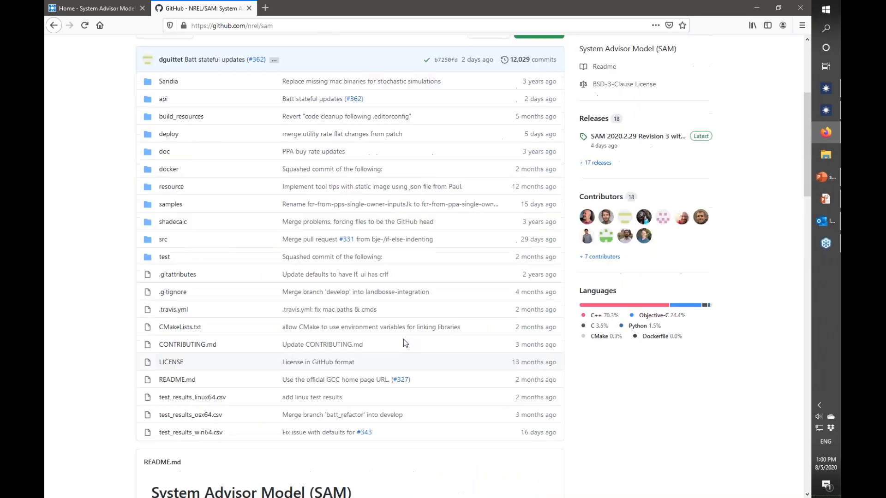
- Open the SSC repository at github.com/nrel/ssc in the same browser tab and view its folder list
left_click(268, 26)
left_click(268, 26)
key("BackSpace")
key("BackSpace")
type("sc")
key("Return")
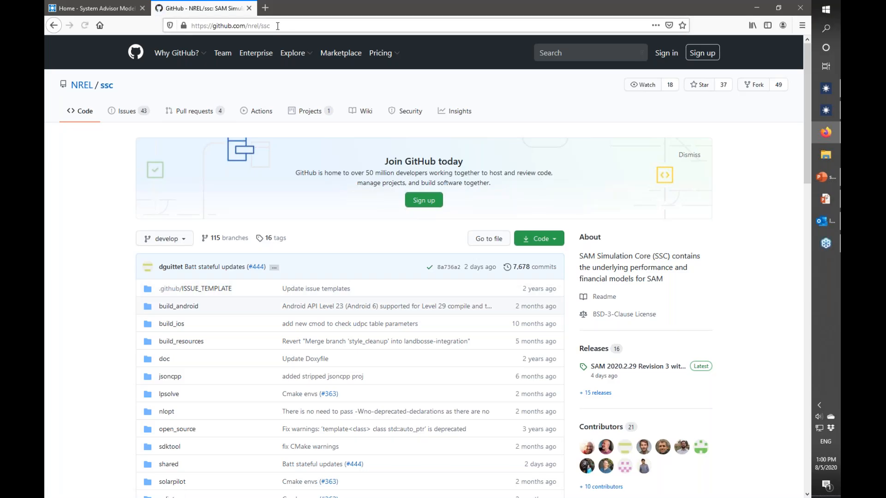
scroll(106, 313, "down", 4)
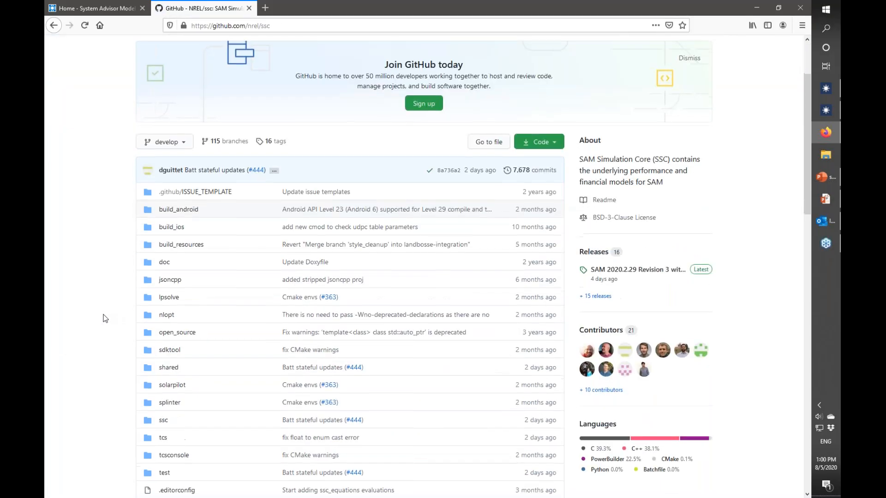
- Open the ssc folder in the repository and open the source file cmod_pvsamv1.cpp
left_click(164, 324)
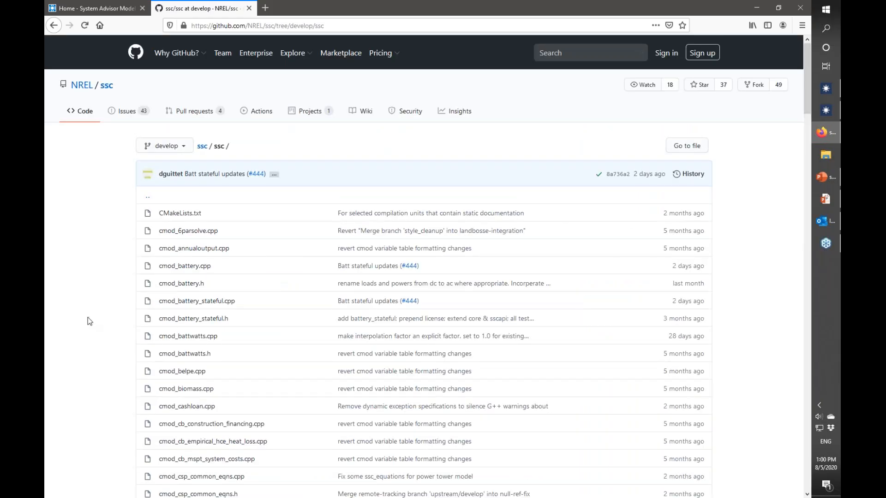
scroll(88, 320, "down", 2)
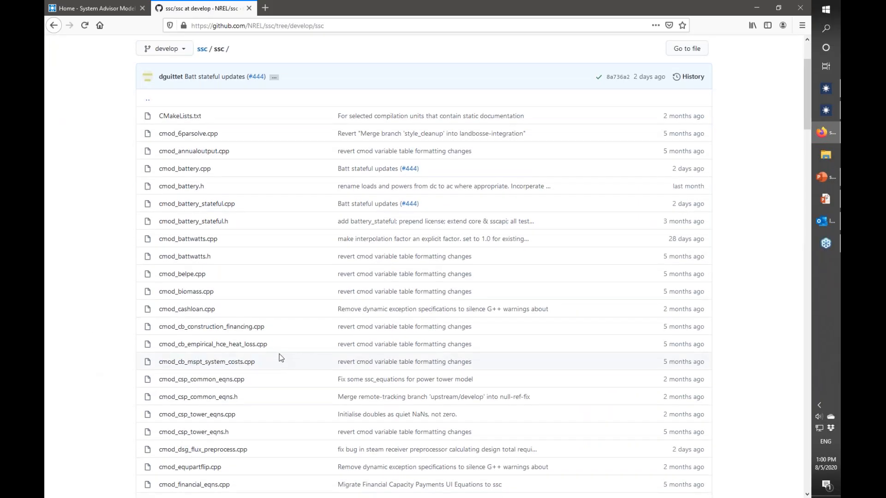
scroll(278, 354, "down", 7)
scroll(272, 356, "down", 4)
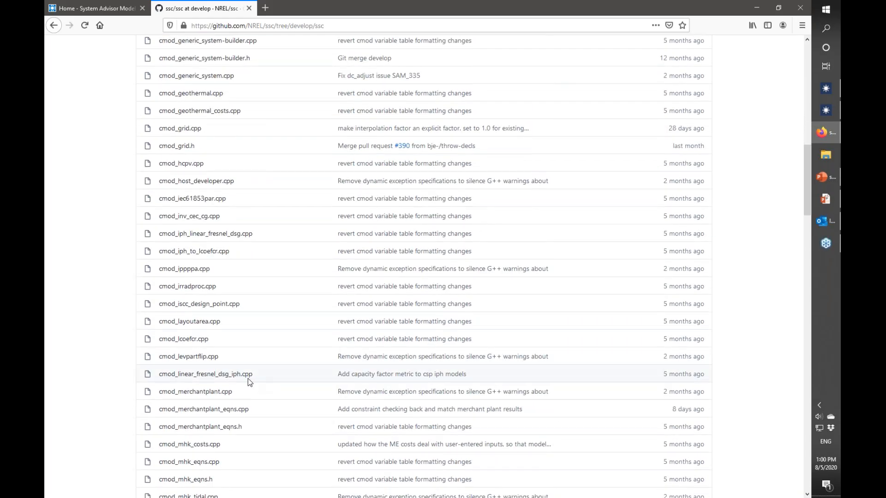
scroll(251, 378, "down", 4)
left_click(200, 392)
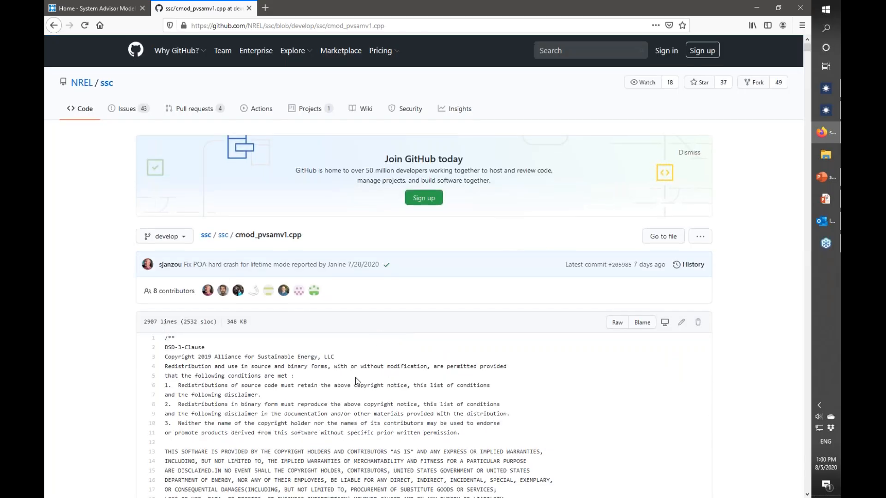
- Examine the input variable tables and the self-shading code for fixed tilt and one-axis tracking in cmod_pvsamv1.cpp
scroll(356, 378, "down", 3)
scroll(355, 378, "down", 16)
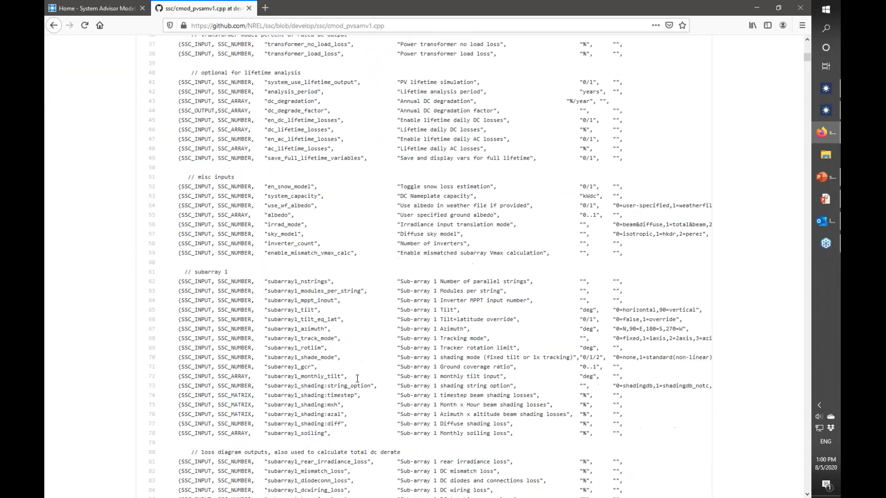
scroll(357, 378, "down", 20)
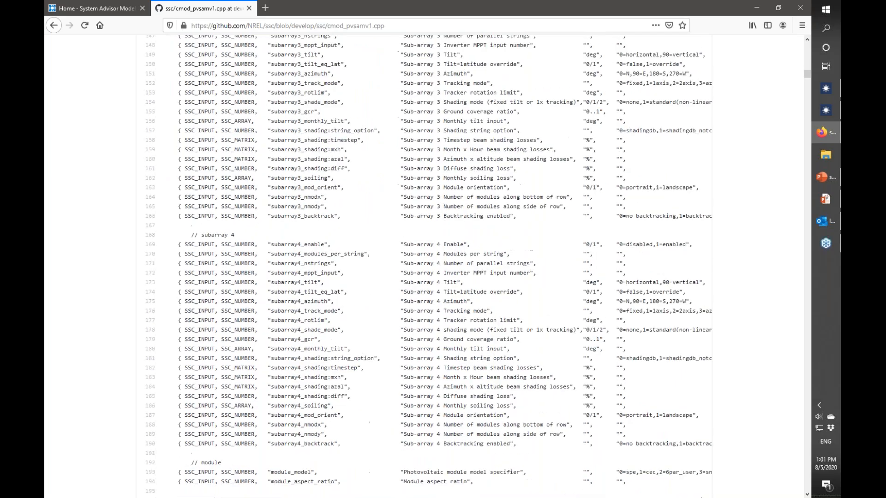
scroll(804, 105, "down", 20)
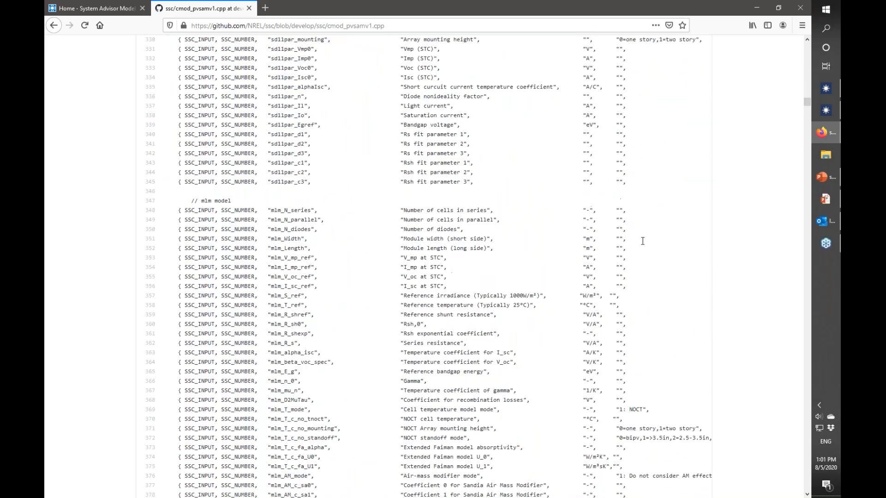
left_click_drag(805, 104, 812, 274)
scroll(367, 368, "down", 15)
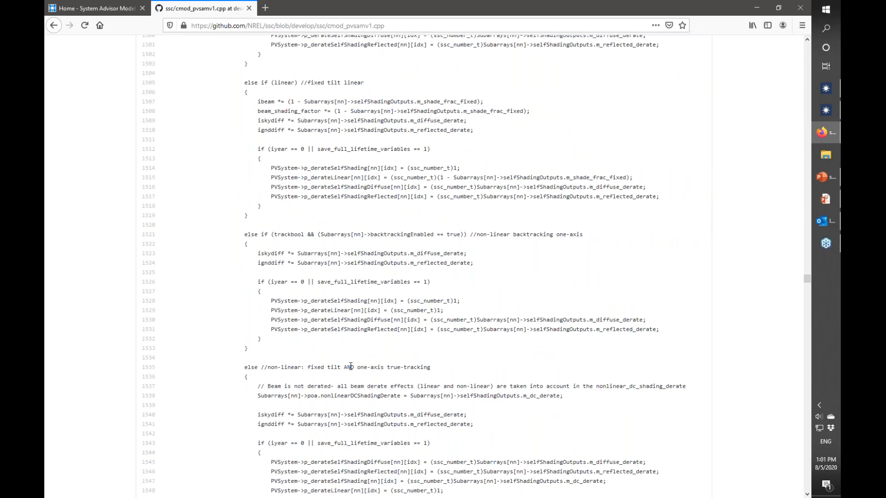
scroll(352, 366, "up", 4)
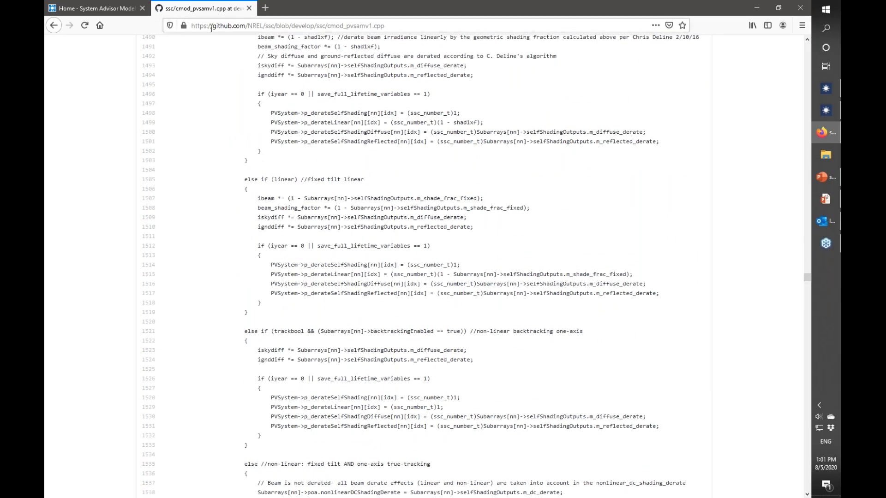
- Open sam.nrel.gov in a new browser tab and go to the website's user forum categories
left_click(267, 8)
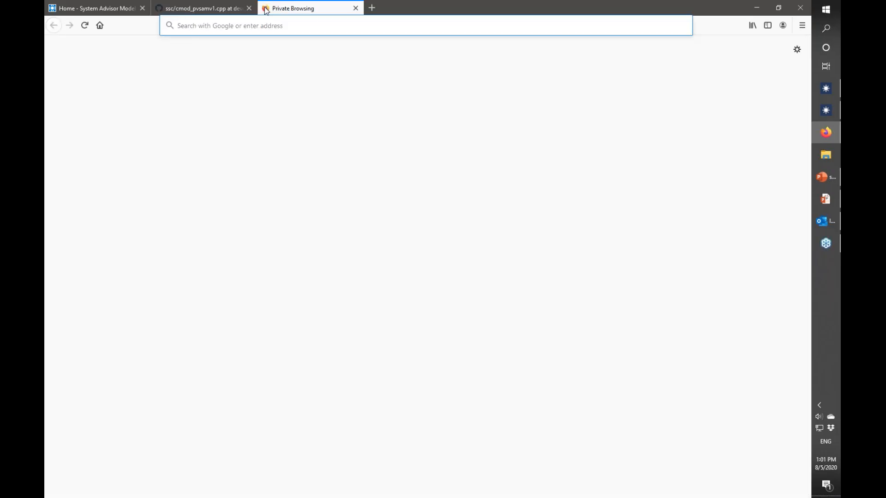
type("sam.nrel.gov")
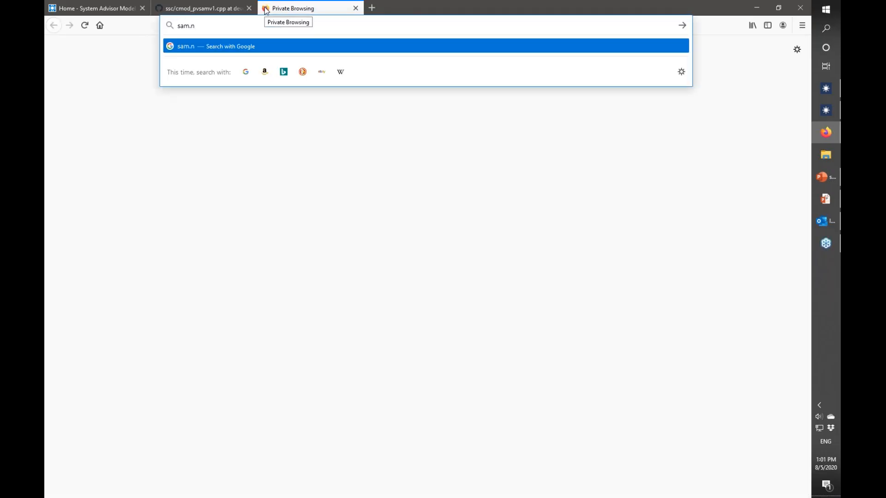
key("Return")
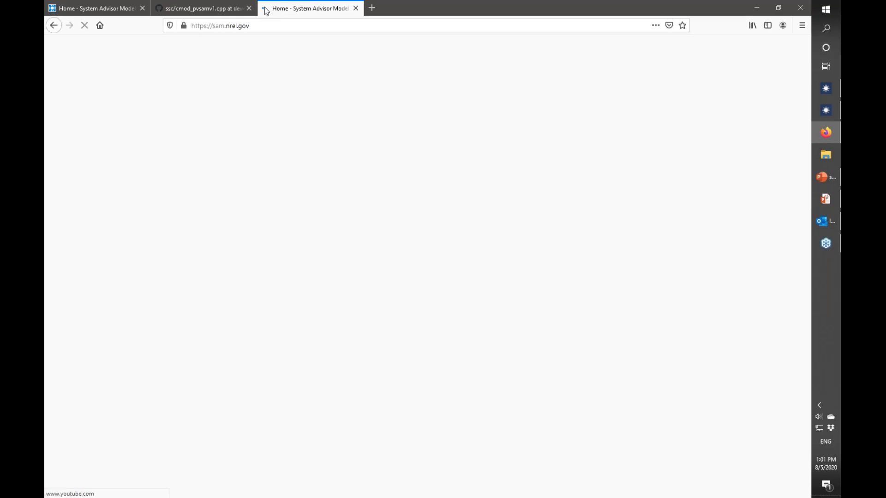
left_click(525, 90)
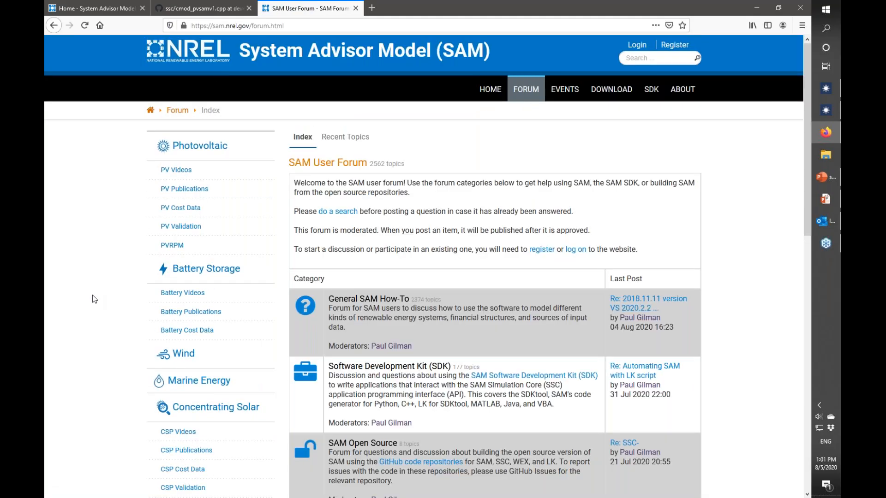
scroll(92, 295, "down", 5)
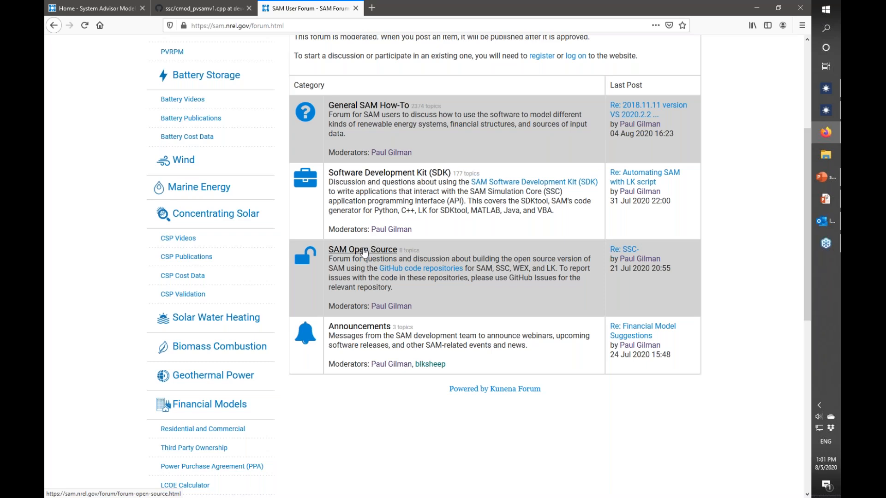
- View the SAM Open Source forum category, then return to the forum index and look over its categories
left_click(364, 252)
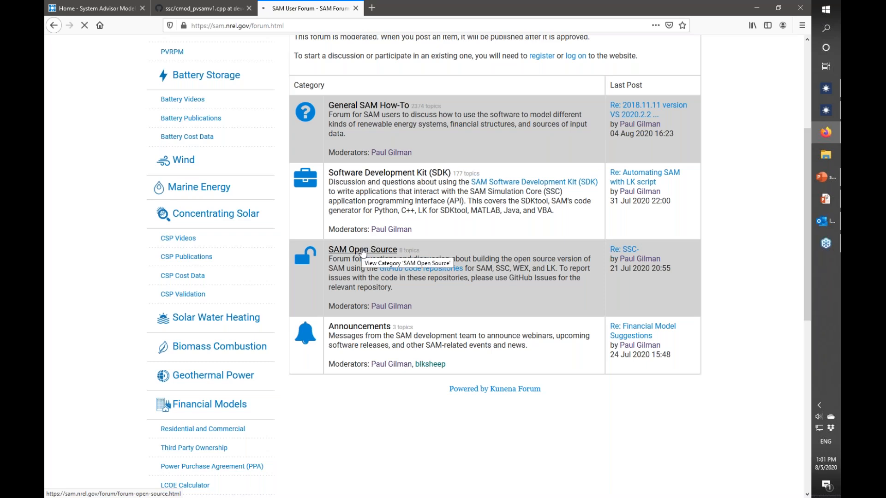
scroll(89, 327, "down", 4)
scroll(88, 334, "up", 4)
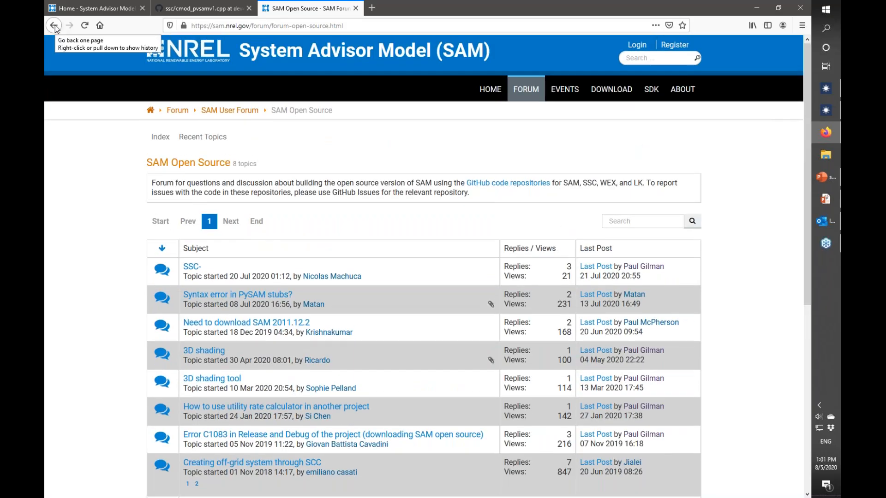
left_click(54, 26)
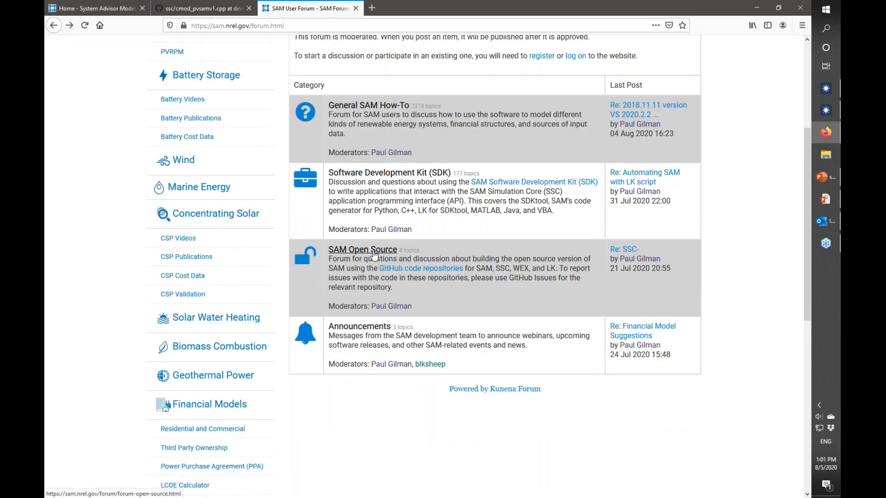
scroll(456, 362, "up", 2)
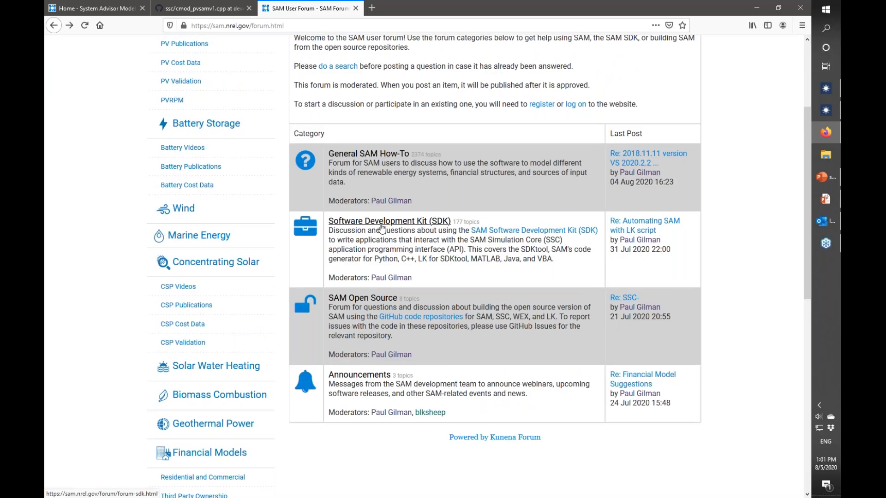
scroll(392, 213, "up", 6)
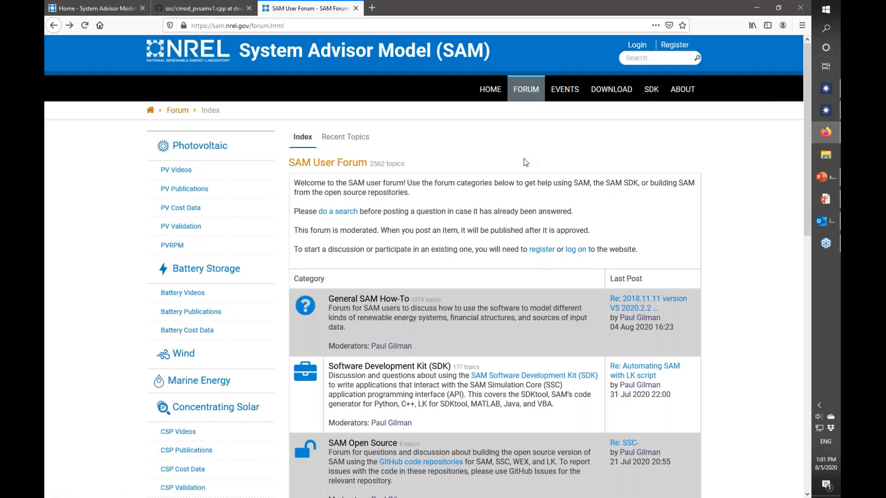
scroll(522, 169, "down", 3)
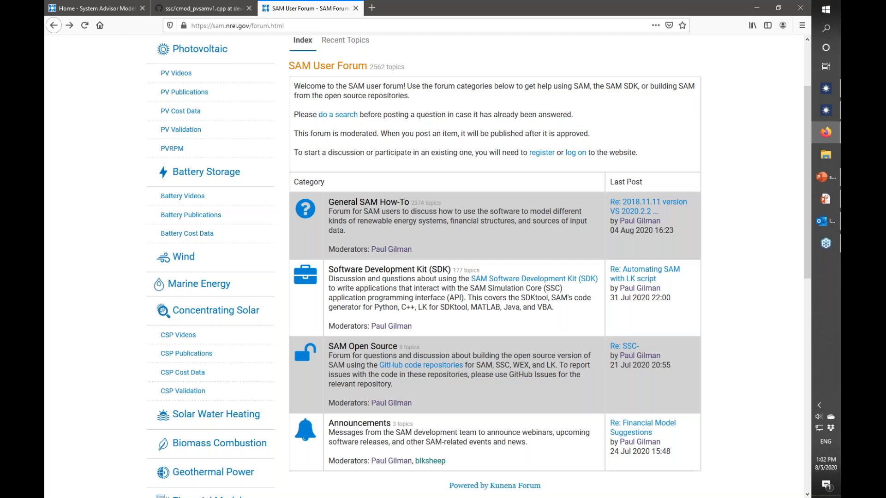
- Switch to SAM's Module page and enable the bifacial module option to view its specifications, then disable it again
left_click(823, 93)
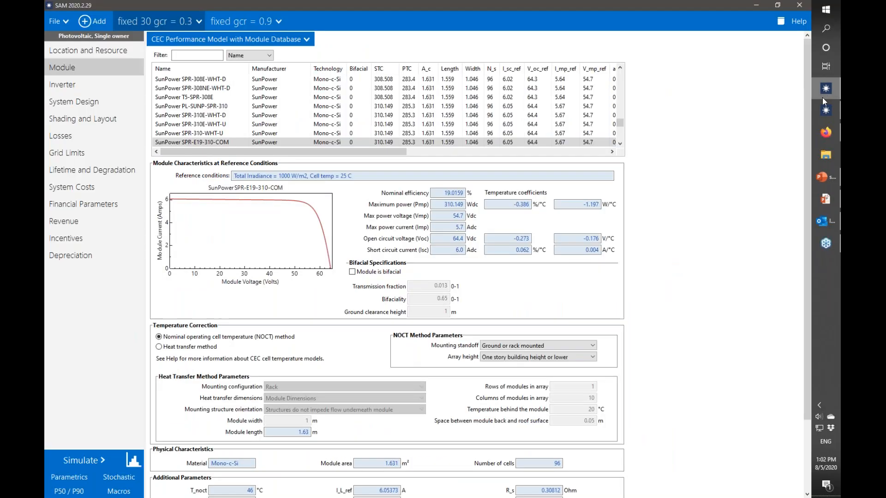
left_click(90, 65)
left_click(353, 272)
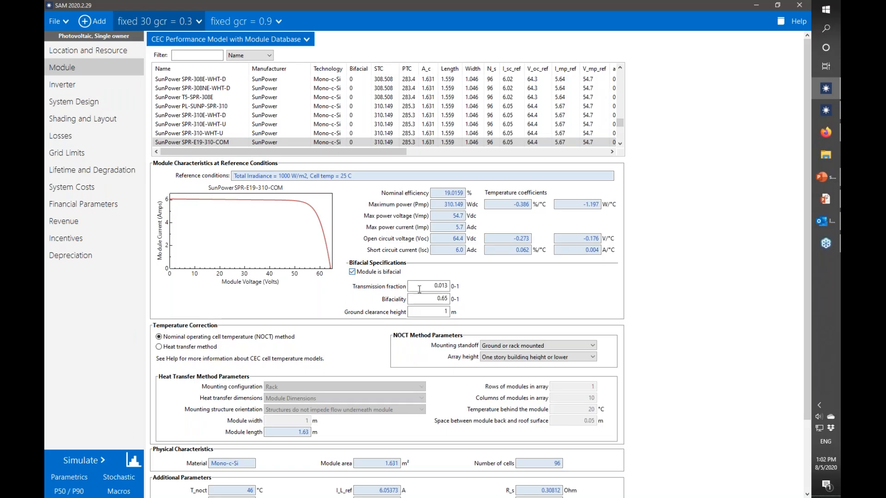
left_click(353, 273)
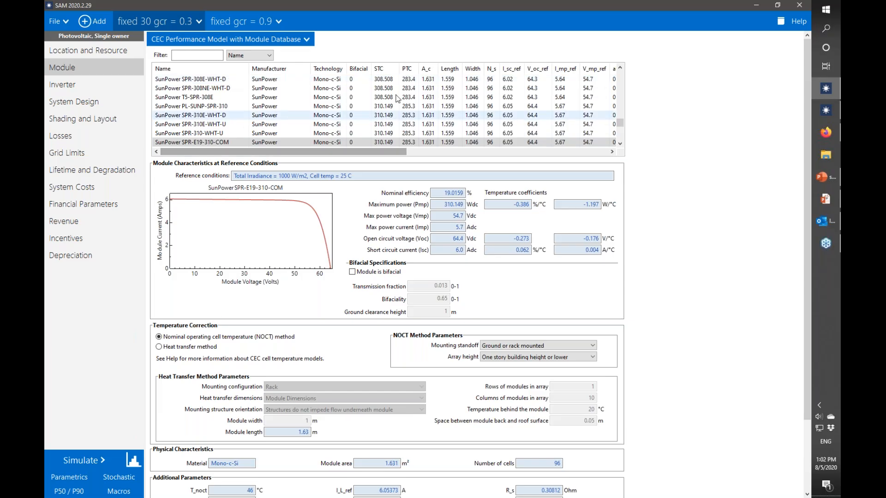
- Sort the module database by Bifacial, select Auxin Solar AXN6M610B305, and set the module as bifacial
left_click(359, 69)
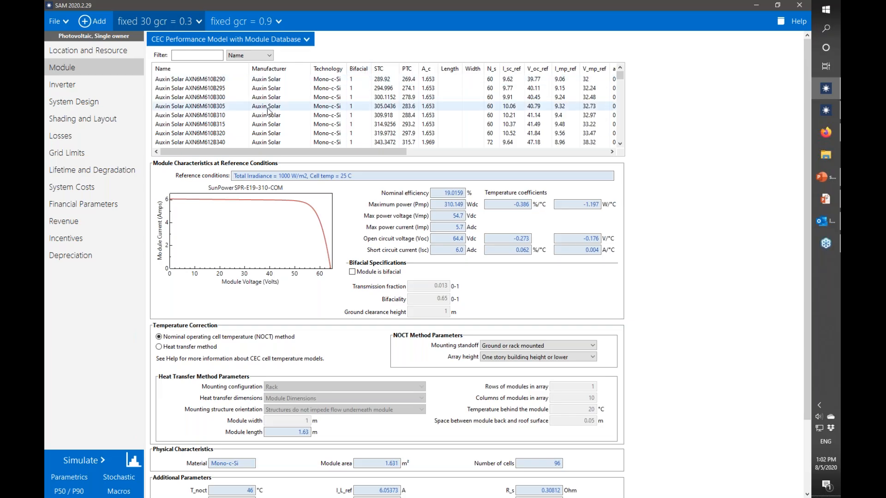
left_click(350, 107)
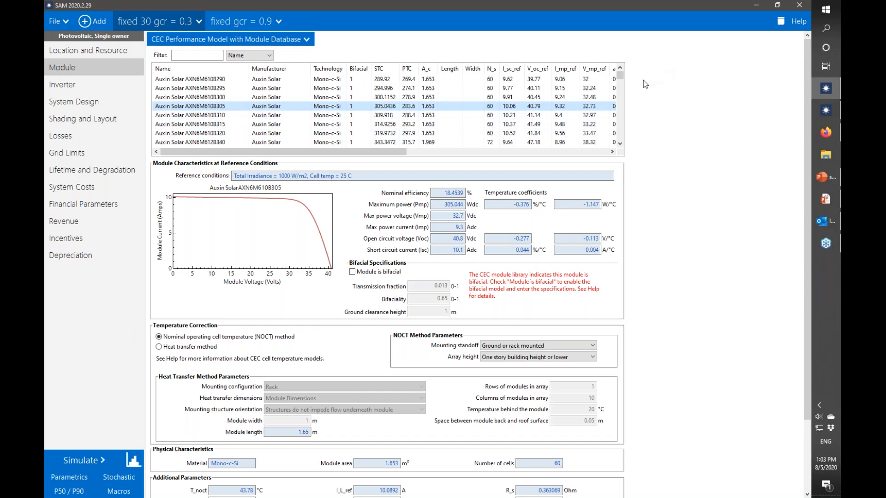
left_click_drag(620, 76, 619, 134)
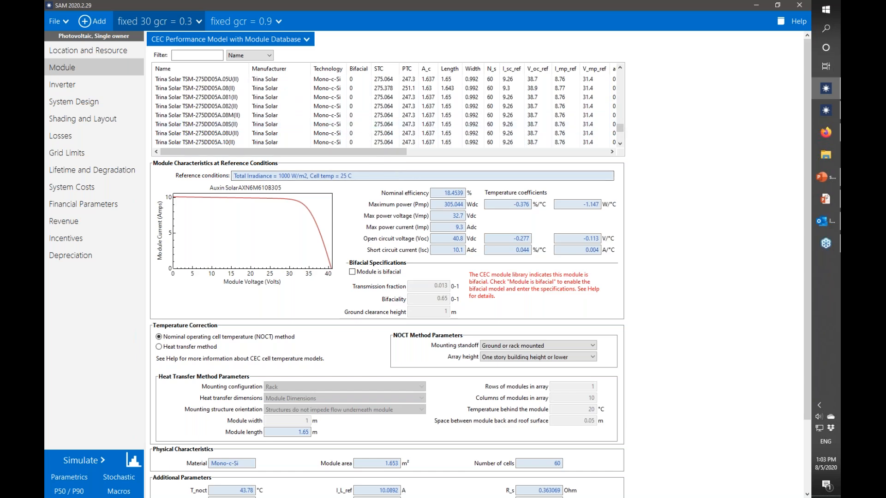
left_click(354, 275)
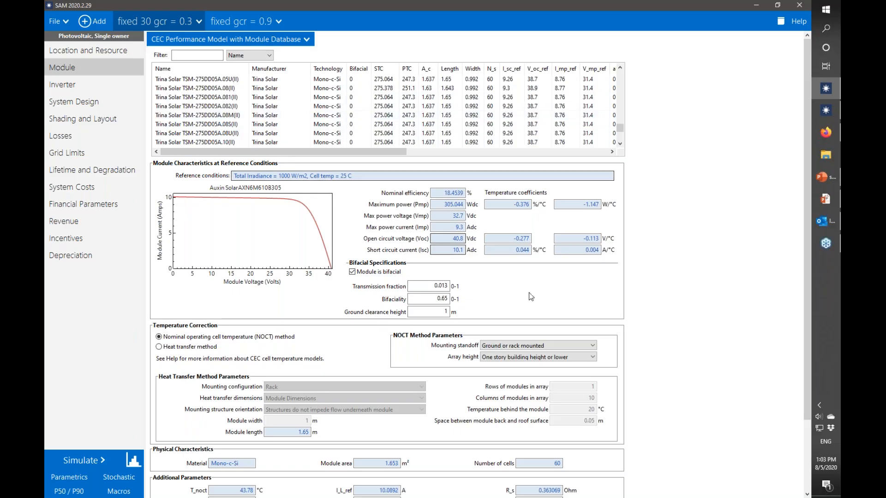
- Go through the transmission fraction, bifaciality and ground clearance height without changing them, and open the Help topic for the Module page
double_click(441, 286)
key("Tab")
key("Tab")
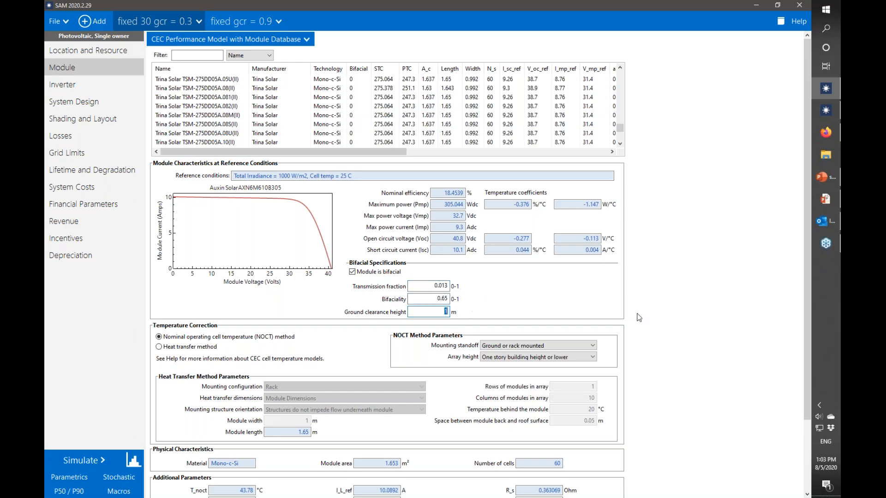
key("F1")
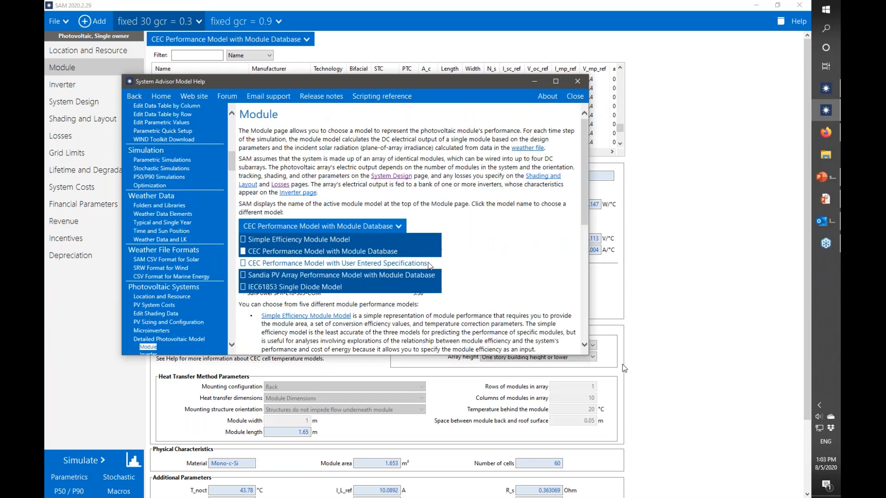
- Expand the CEC Performance Model with Module Database help section, read the bifacial transmission fraction explanation, and close Help
scroll(429, 243, "down", 2)
scroll(429, 242, "down", 10)
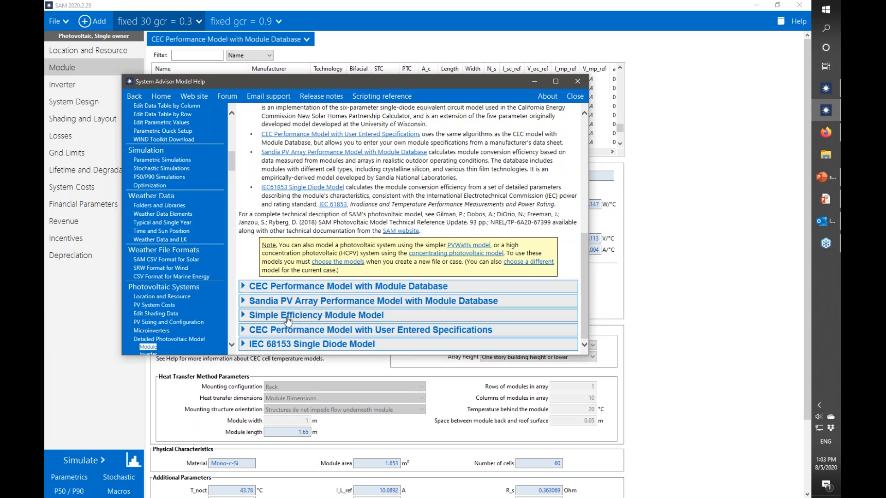
left_click(243, 287)
scroll(327, 277, "down", 2)
scroll(327, 277, "down", 15)
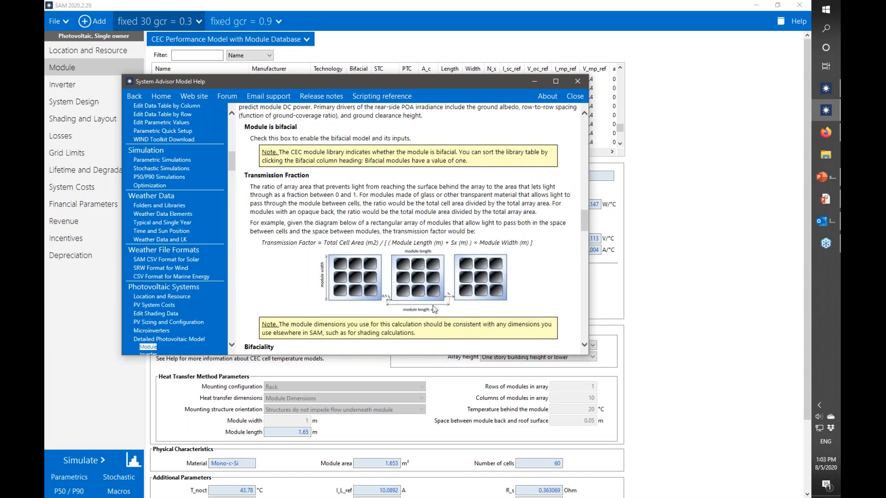
left_click_drag(400, 81, 423, 118)
left_click(596, 133)
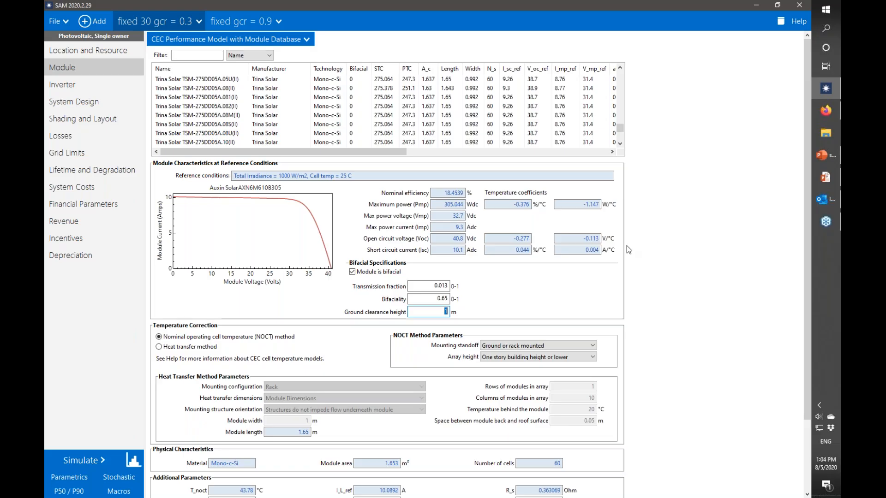
- Close SAM without saving the untitled project, and close the GoToMeeting window
left_click(826, 222)
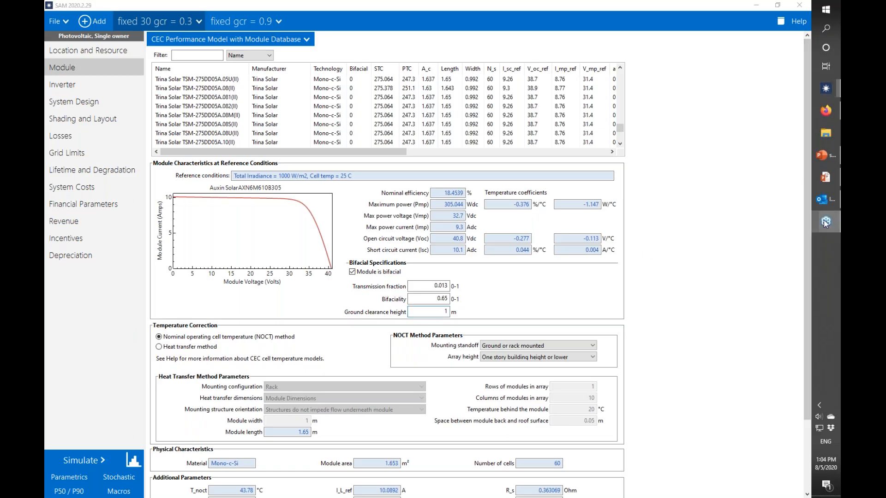
left_click(799, 5)
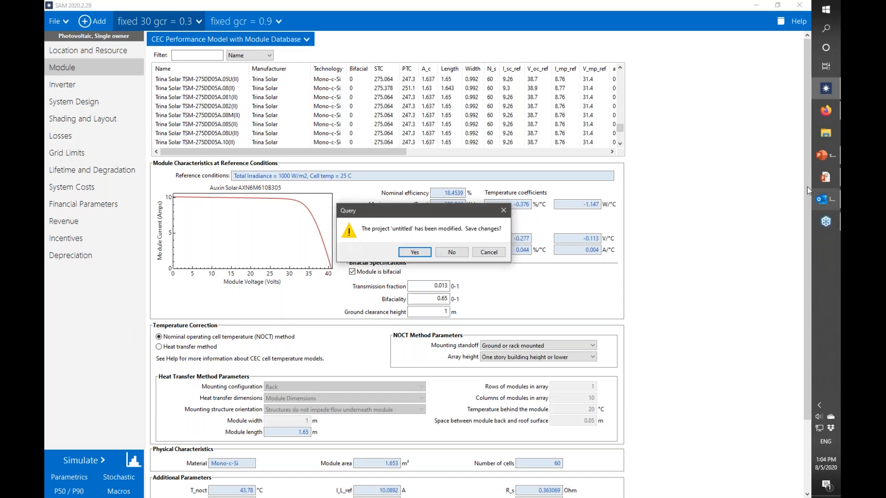
left_click(829, 214)
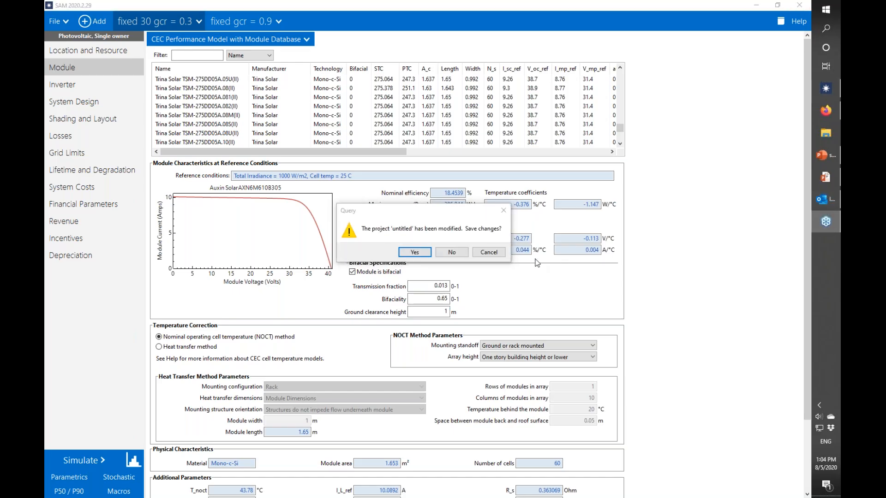
left_click(450, 253)
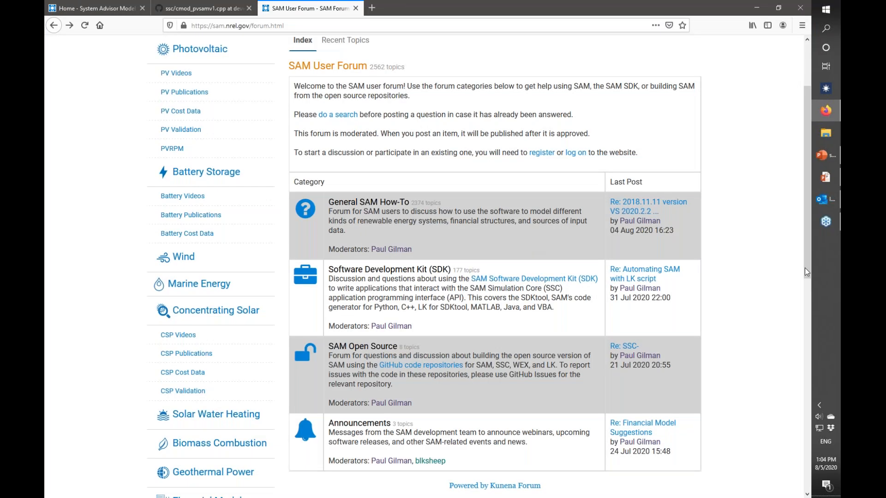
right_click(825, 224)
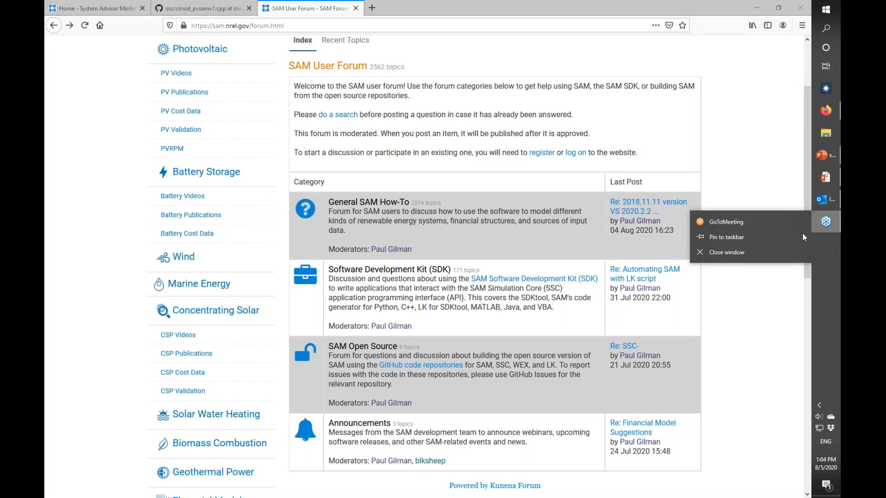
left_click(782, 253)
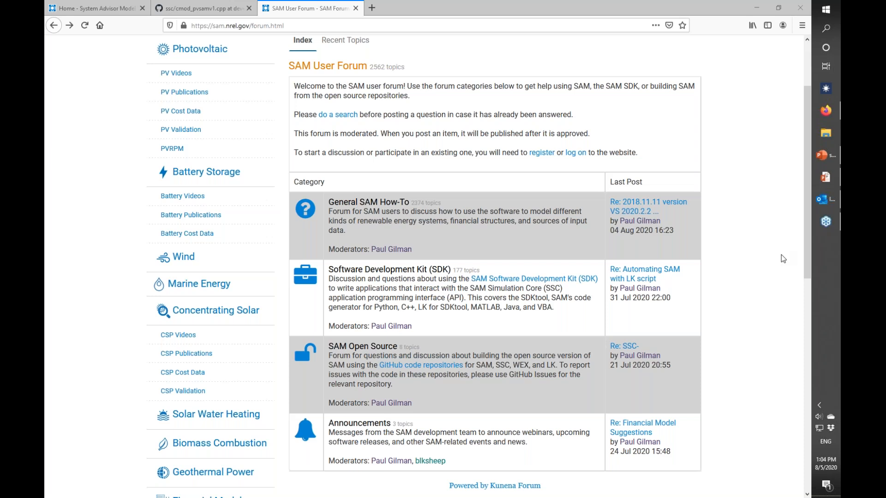